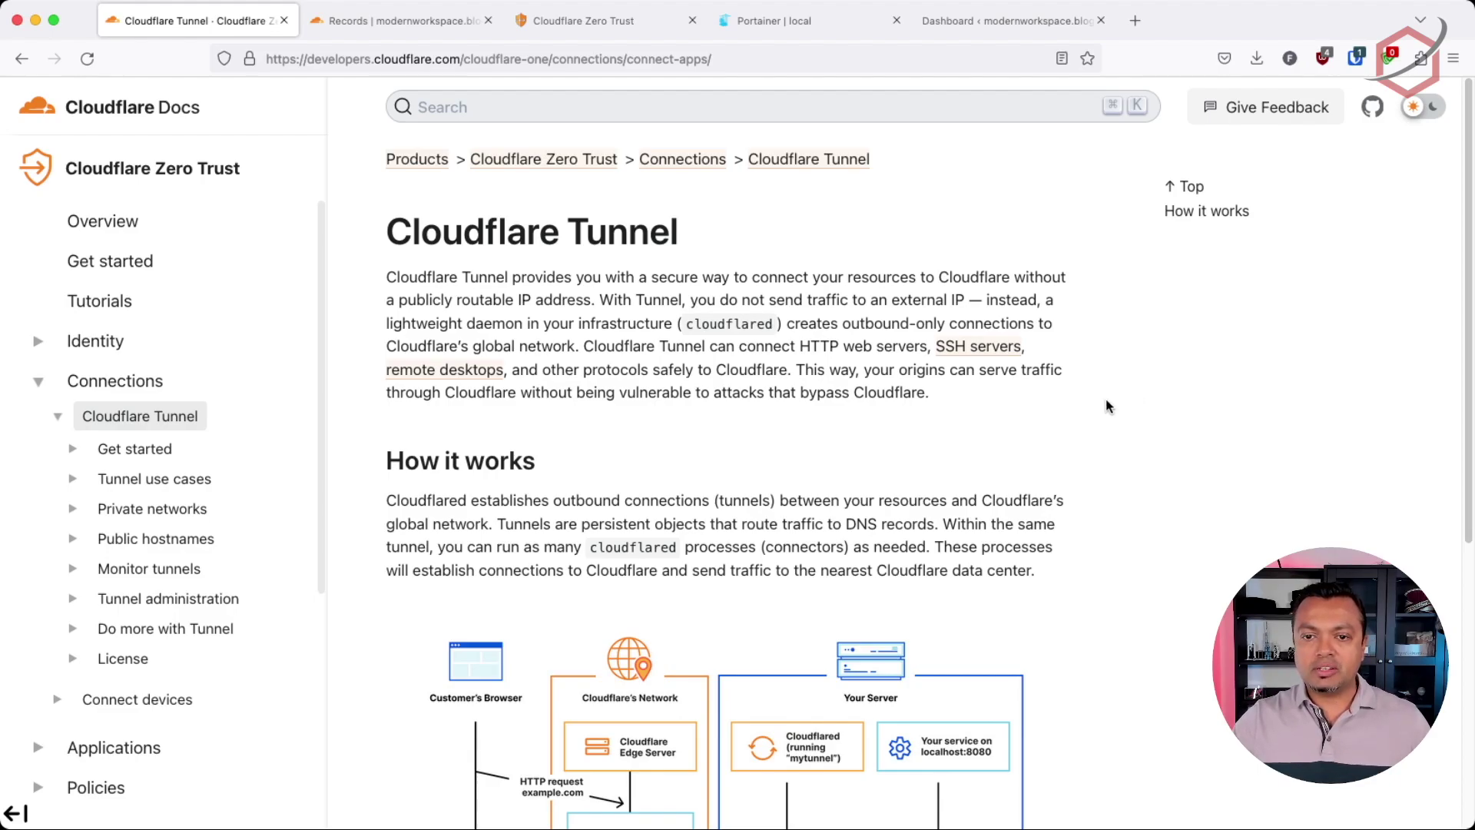
# Step: Read the Cloudflare Tunnel documentation, including the explanation and request-flow diagram of how it works
pyautogui.scroll(-1, 1100, 444)
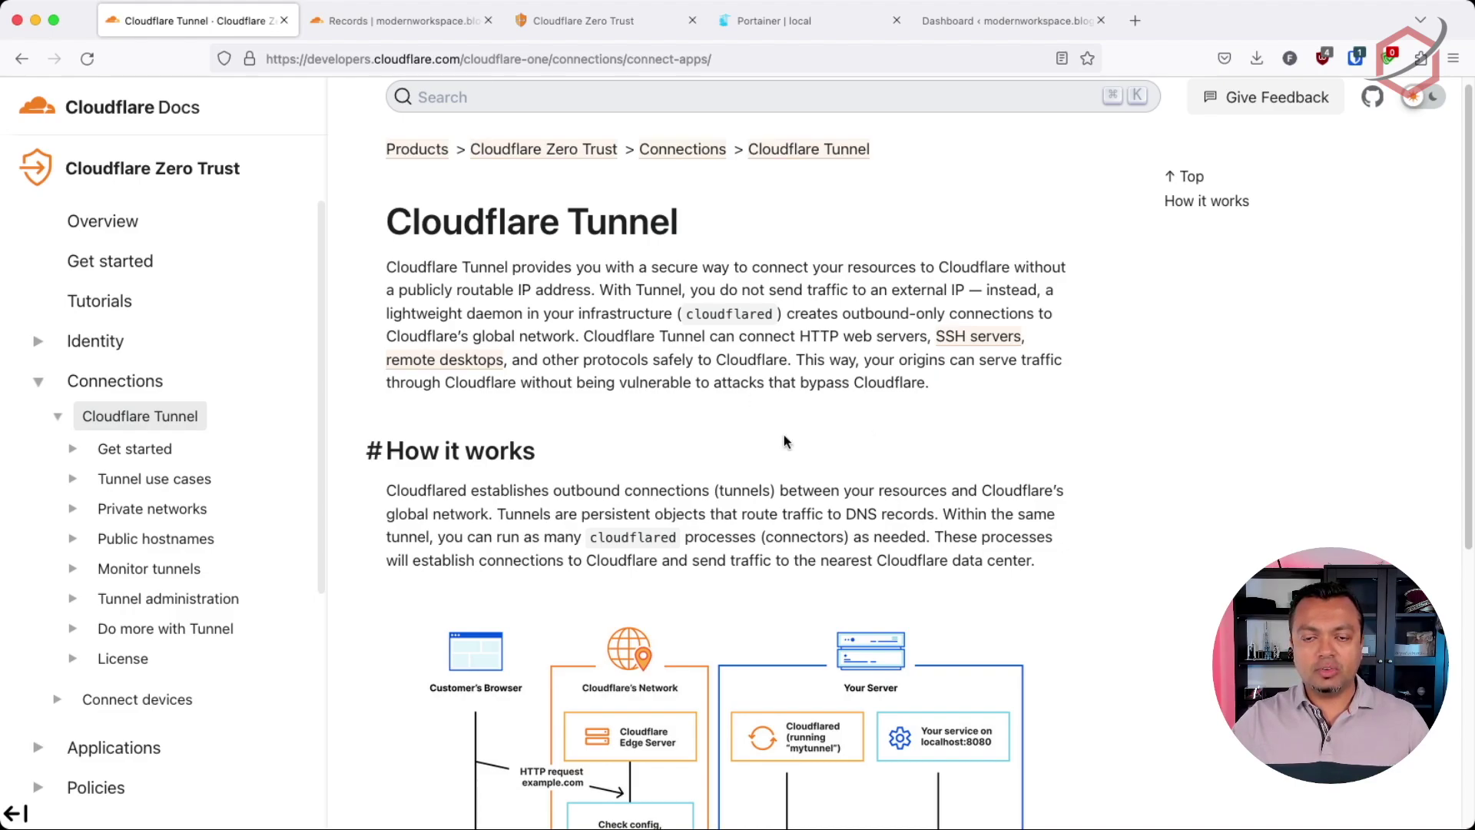
pyautogui.scroll(-3, 1073, 427)
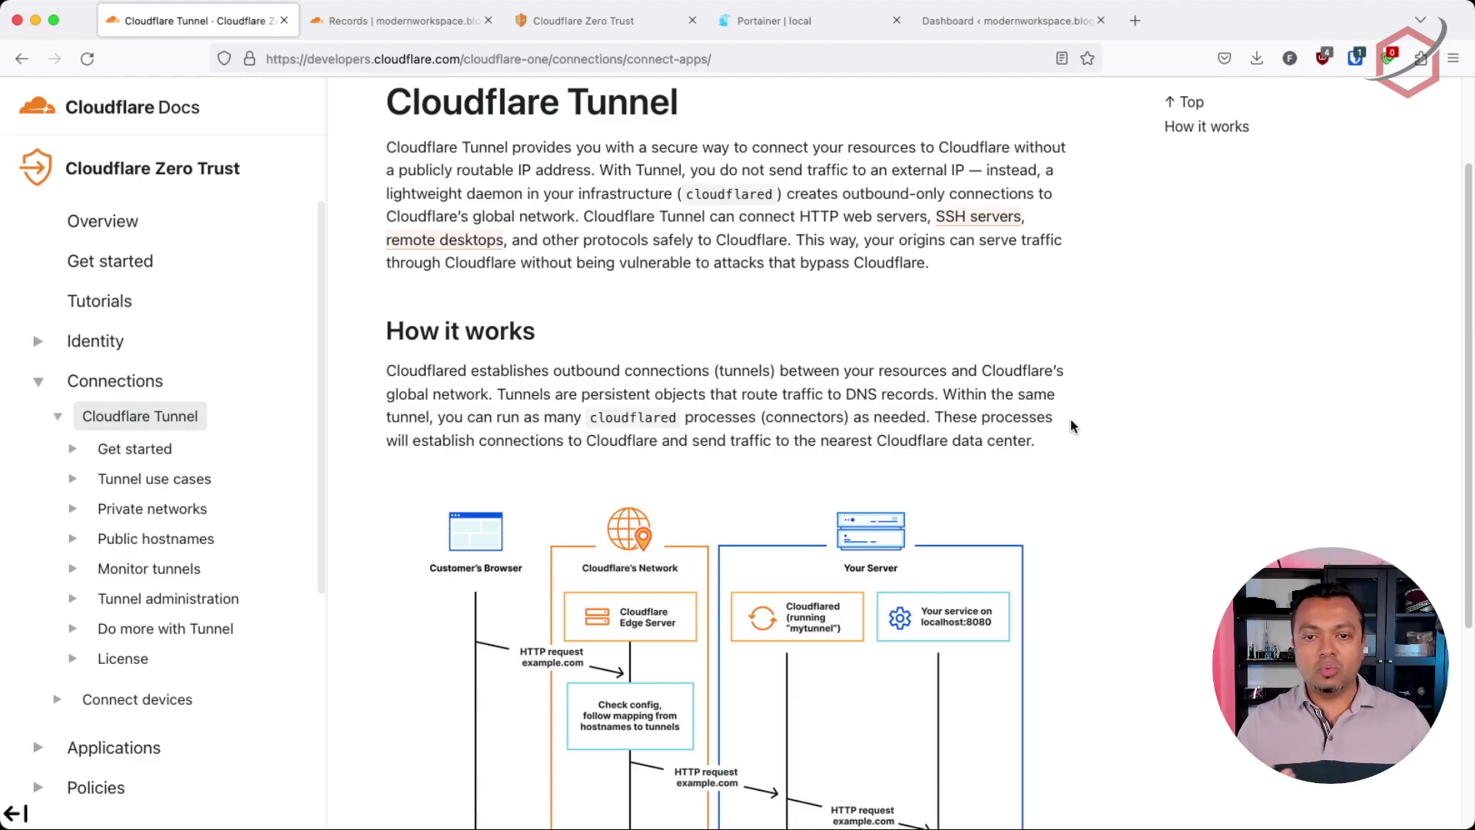
pyautogui.scroll(-5, 1071, 425)
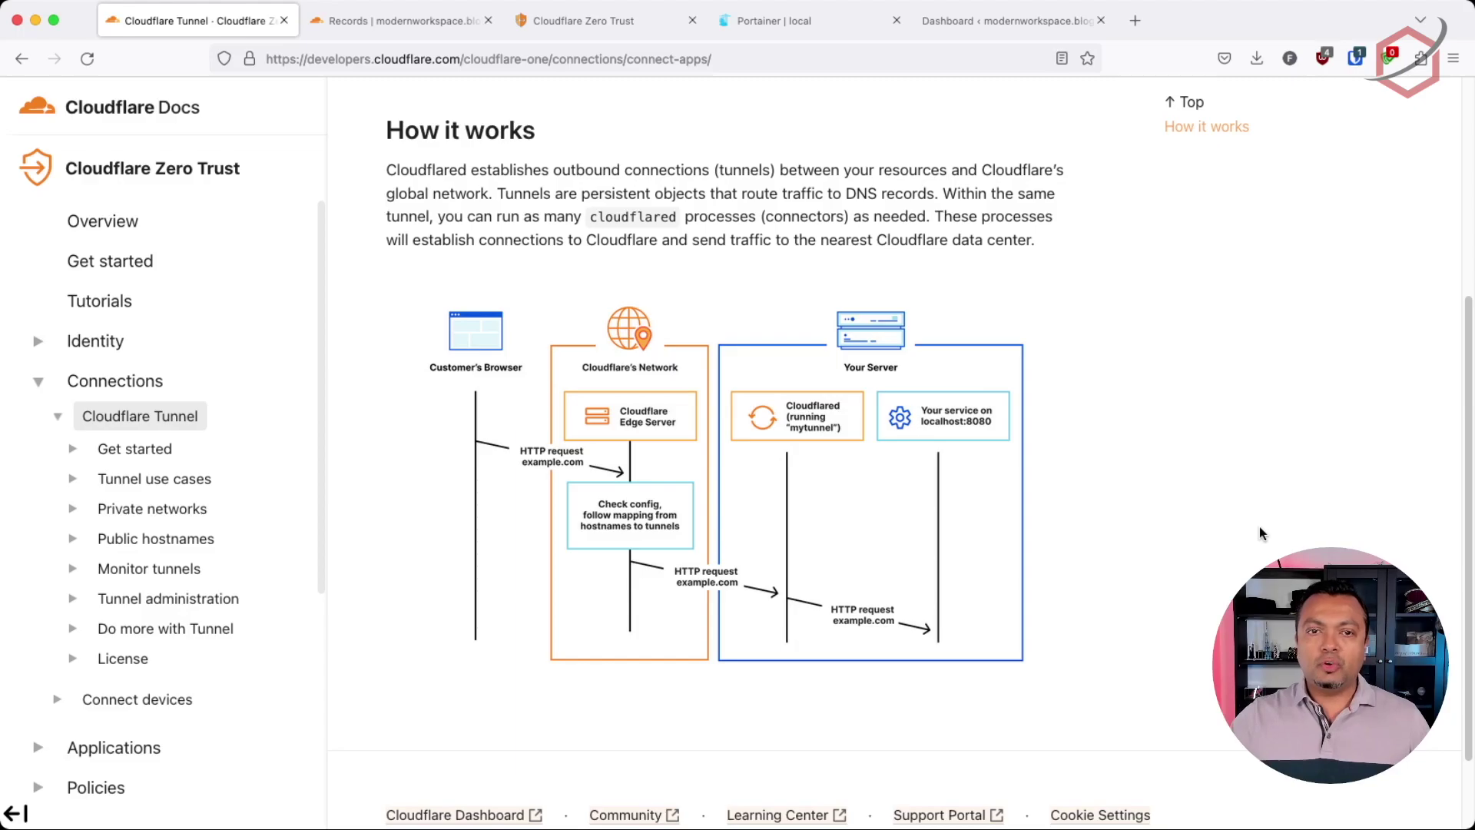
# Step: Copy the domain name modernworkspace.blog from its Cloudflare DNS records page, and view the container list in Portainer
pyautogui.click(394, 24)
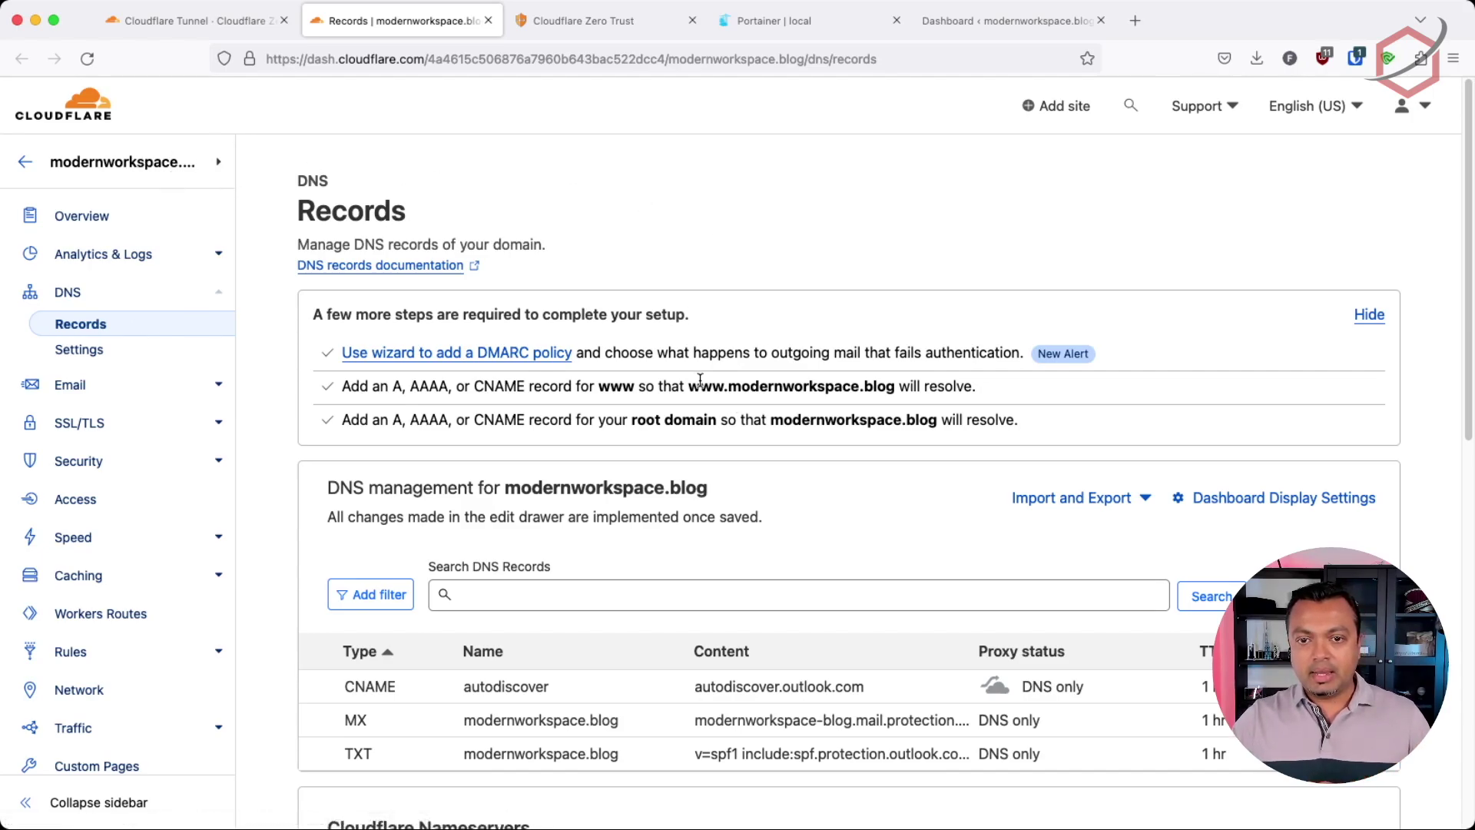
pyautogui.moveTo(686, 386); pyautogui.dragTo(896, 387)
pyautogui.press('super+c')
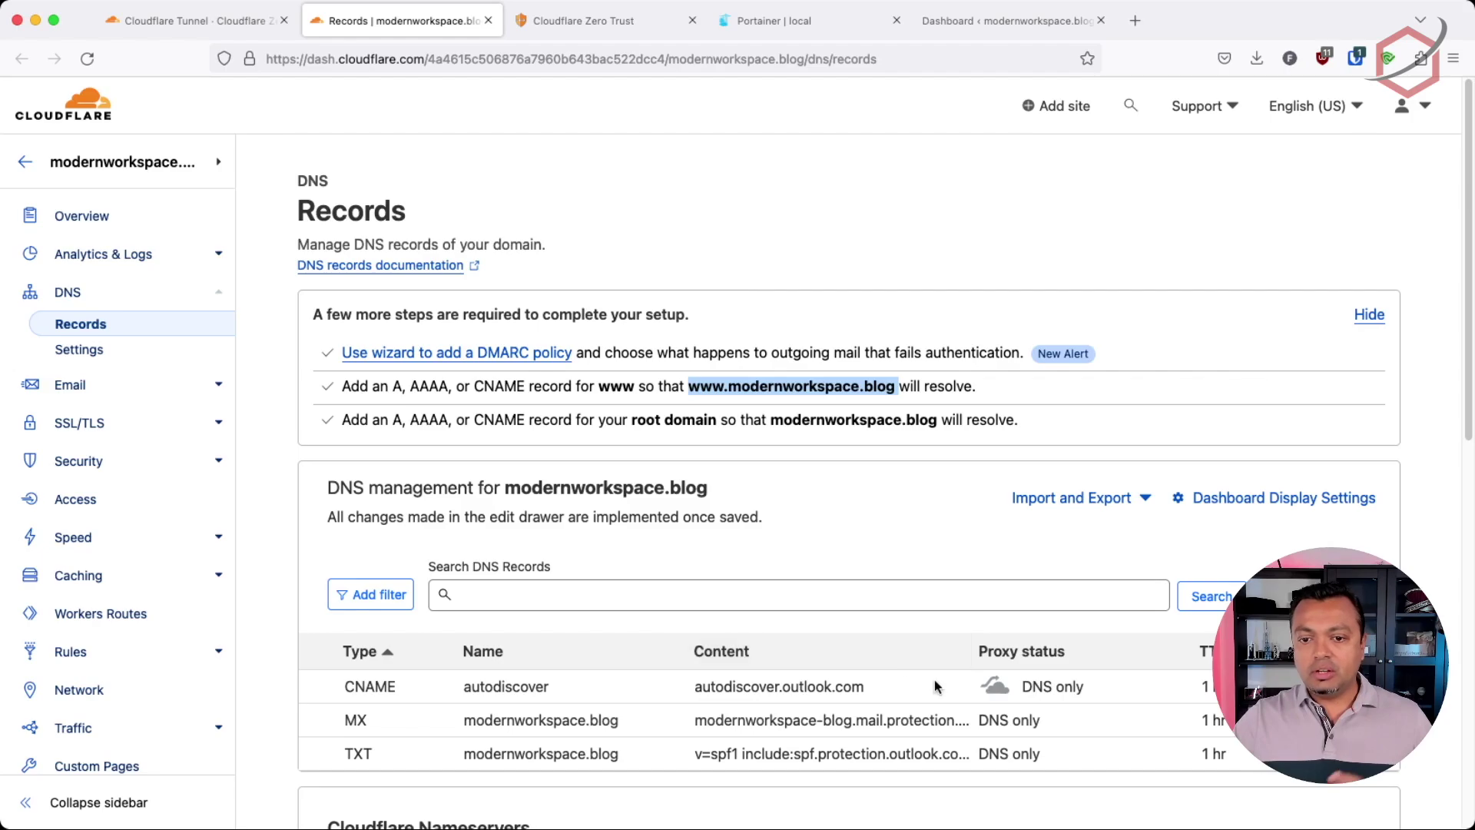
pyautogui.scroll(-1, 914, 694)
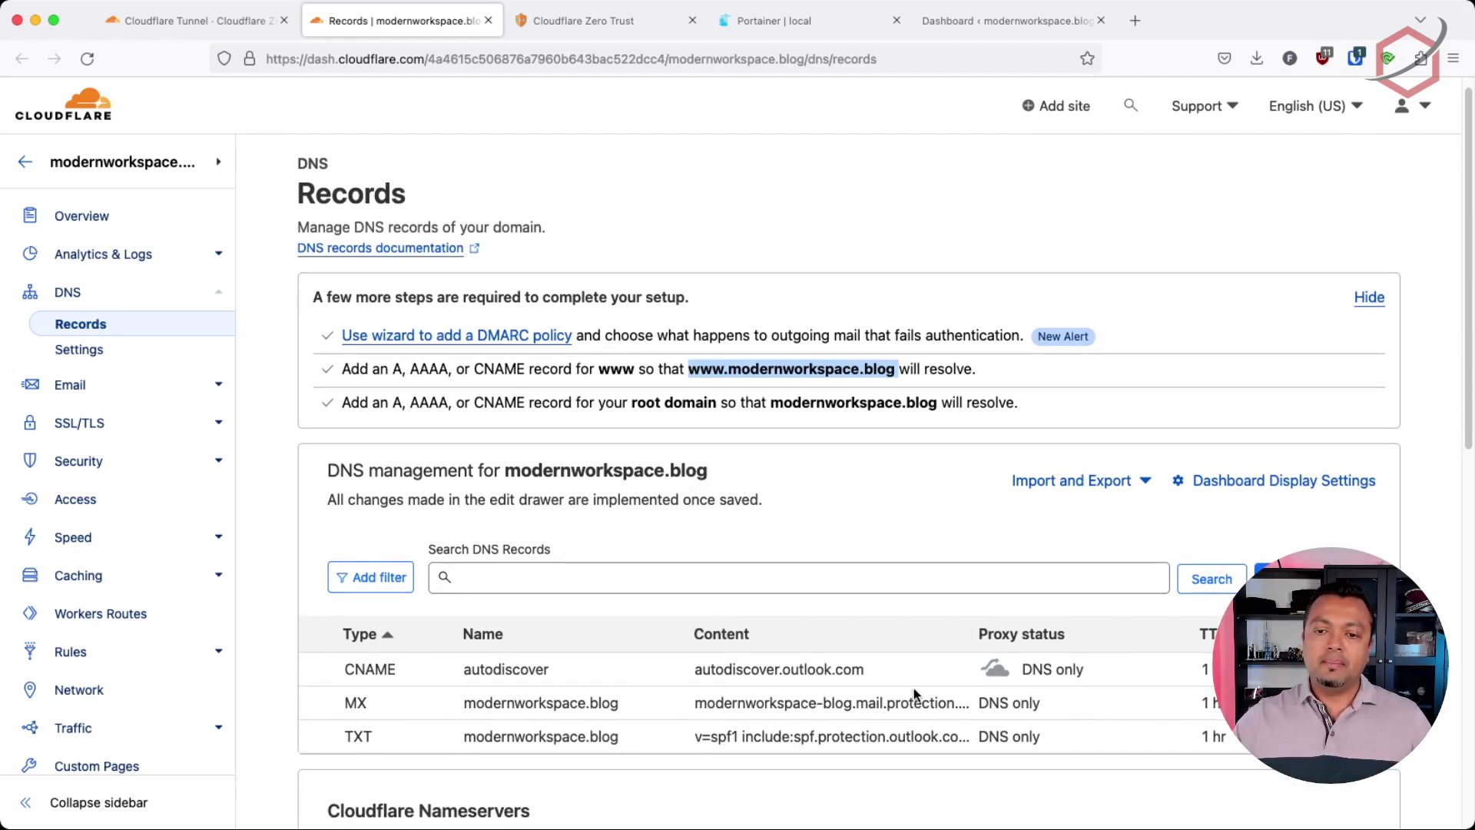
pyautogui.scroll(-5, 914, 689)
pyautogui.scroll(5, 948, 764)
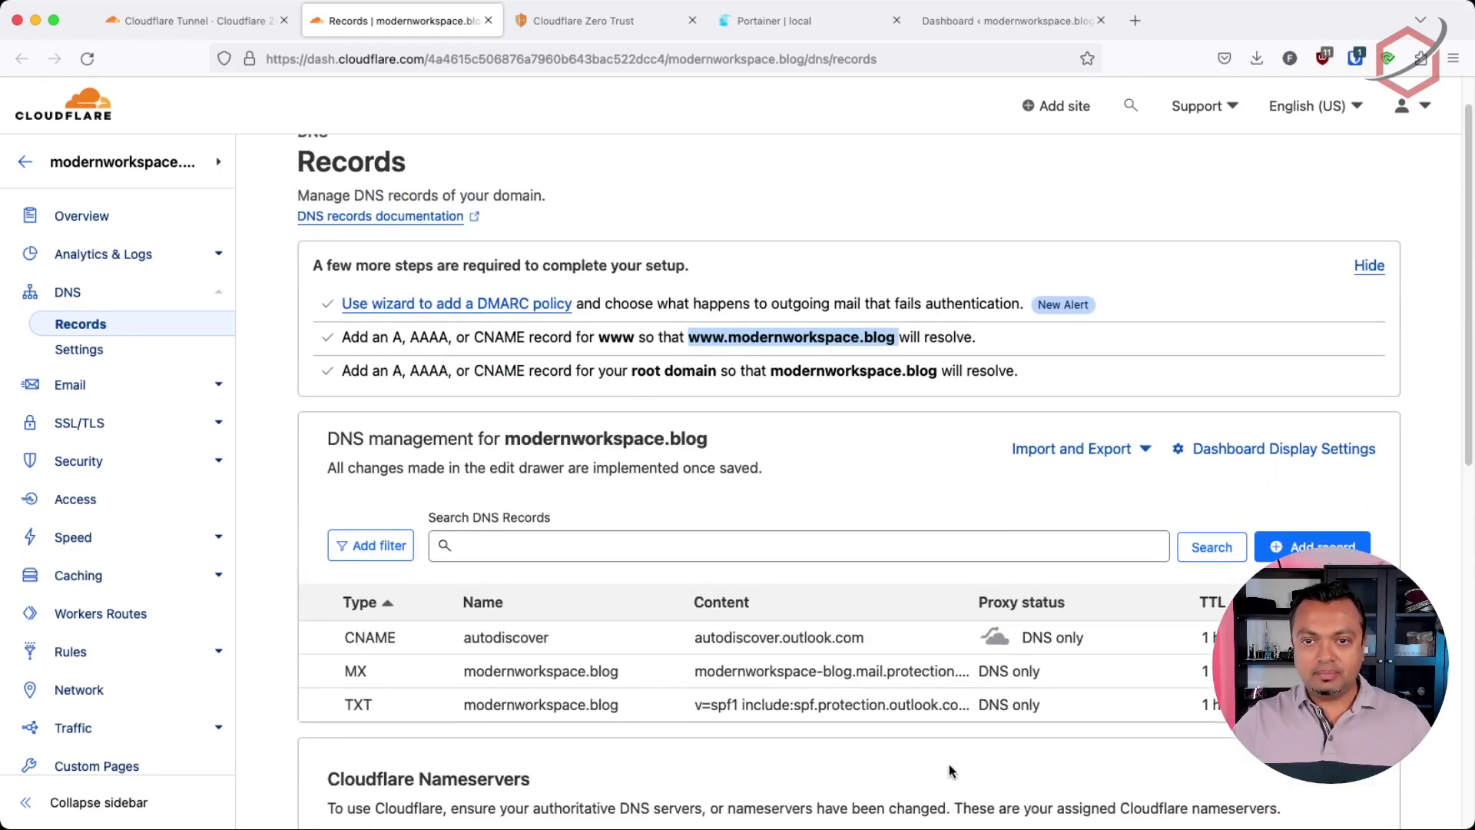
pyautogui.press('super+4')
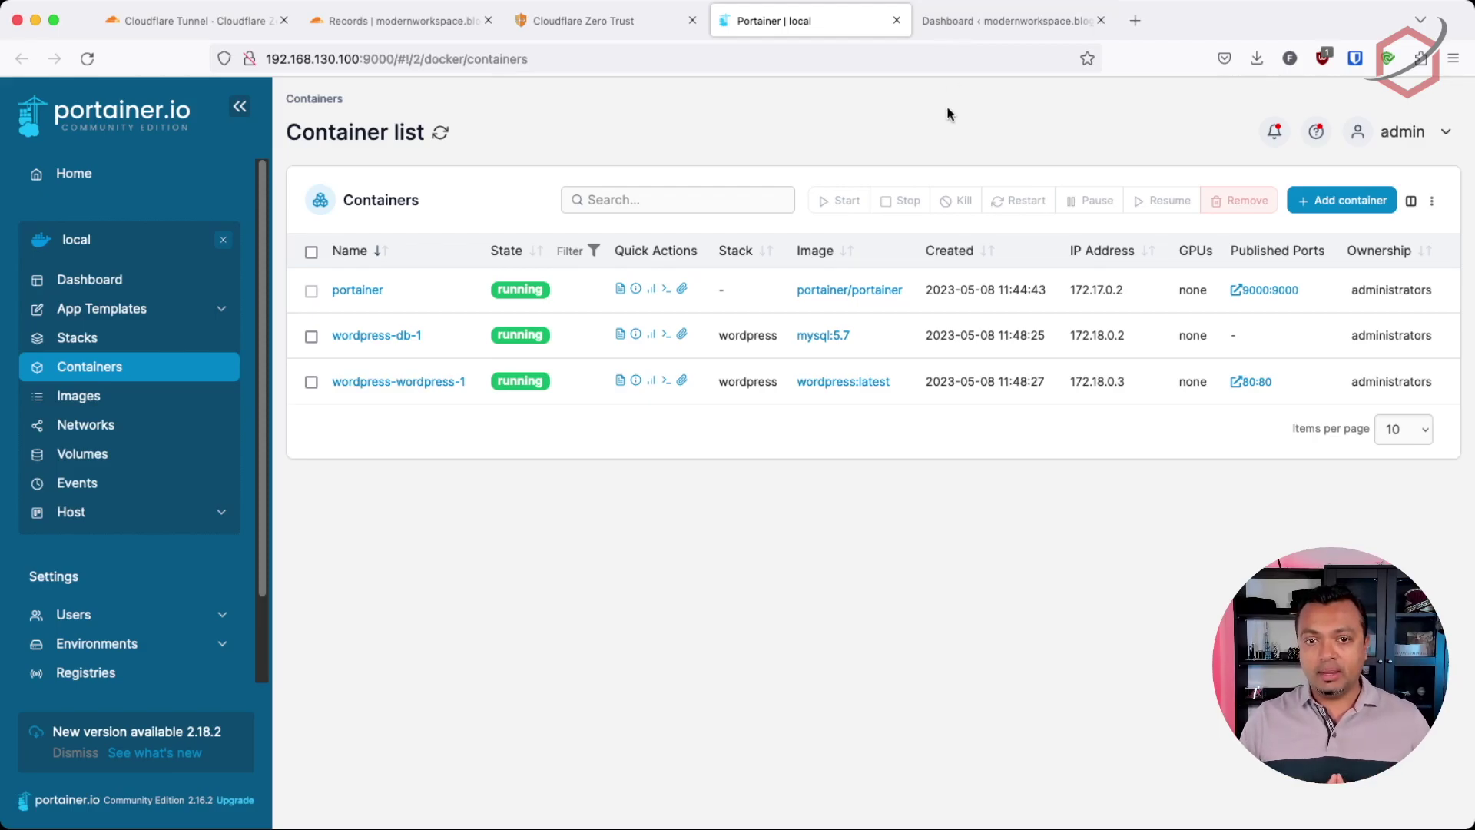
# Step: Create and save a new tunnel named modernworkspace.blog in Cloudflare Zero Trust
pyautogui.hotkey('ctrl', 'shift', 'Tab')
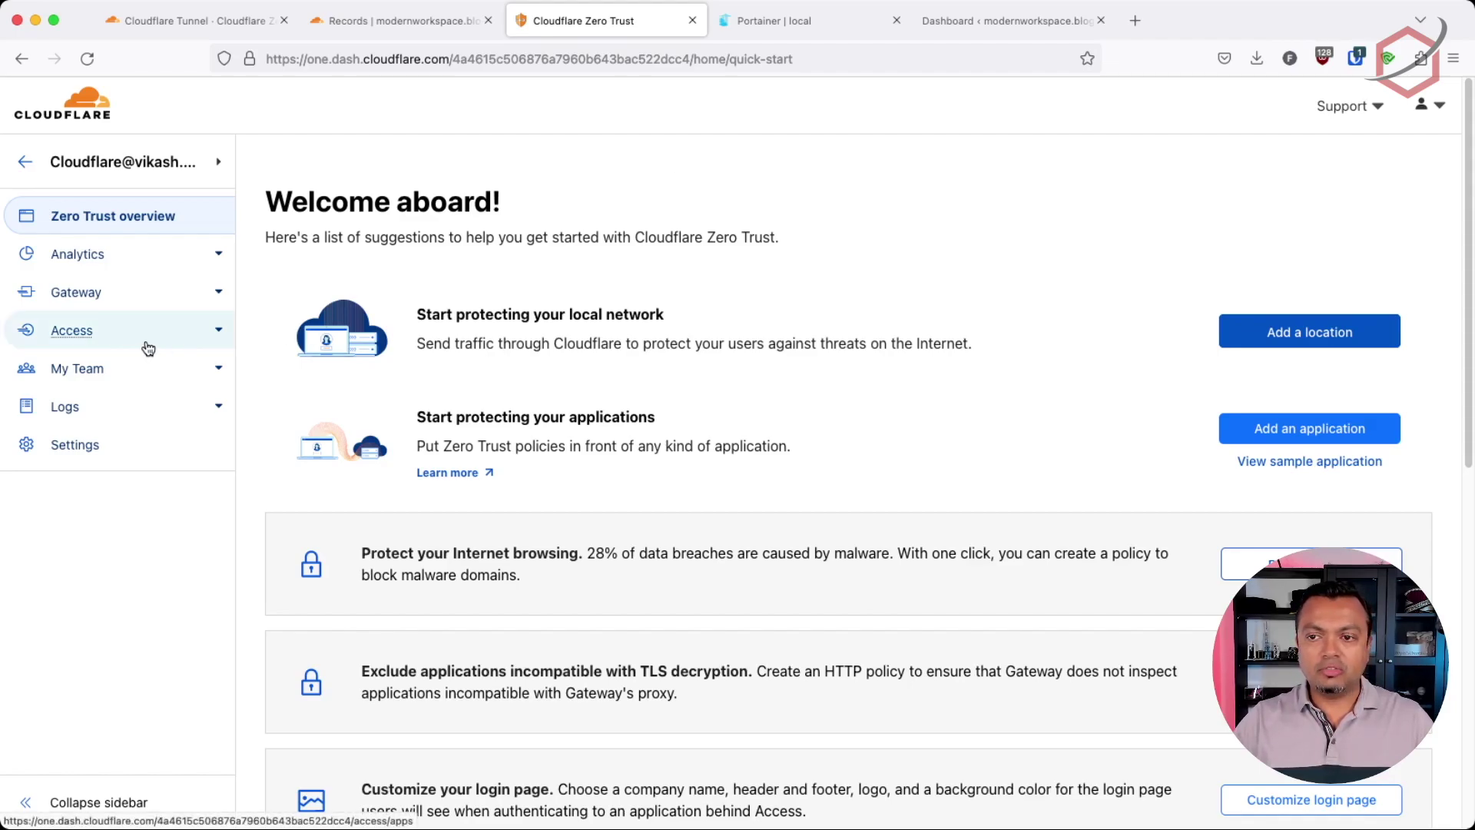
pyautogui.click(214, 346)
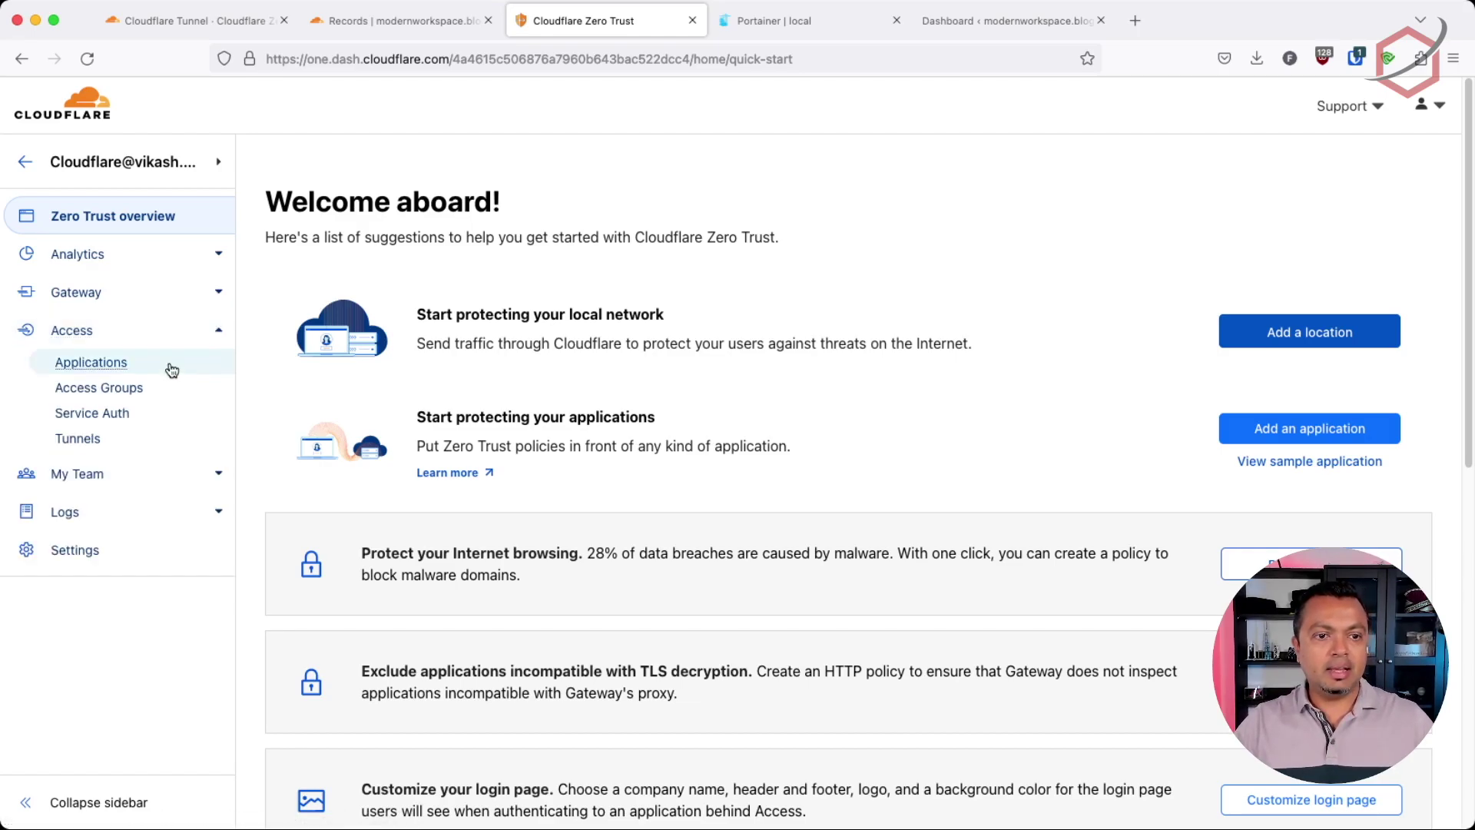
pyautogui.click(107, 438)
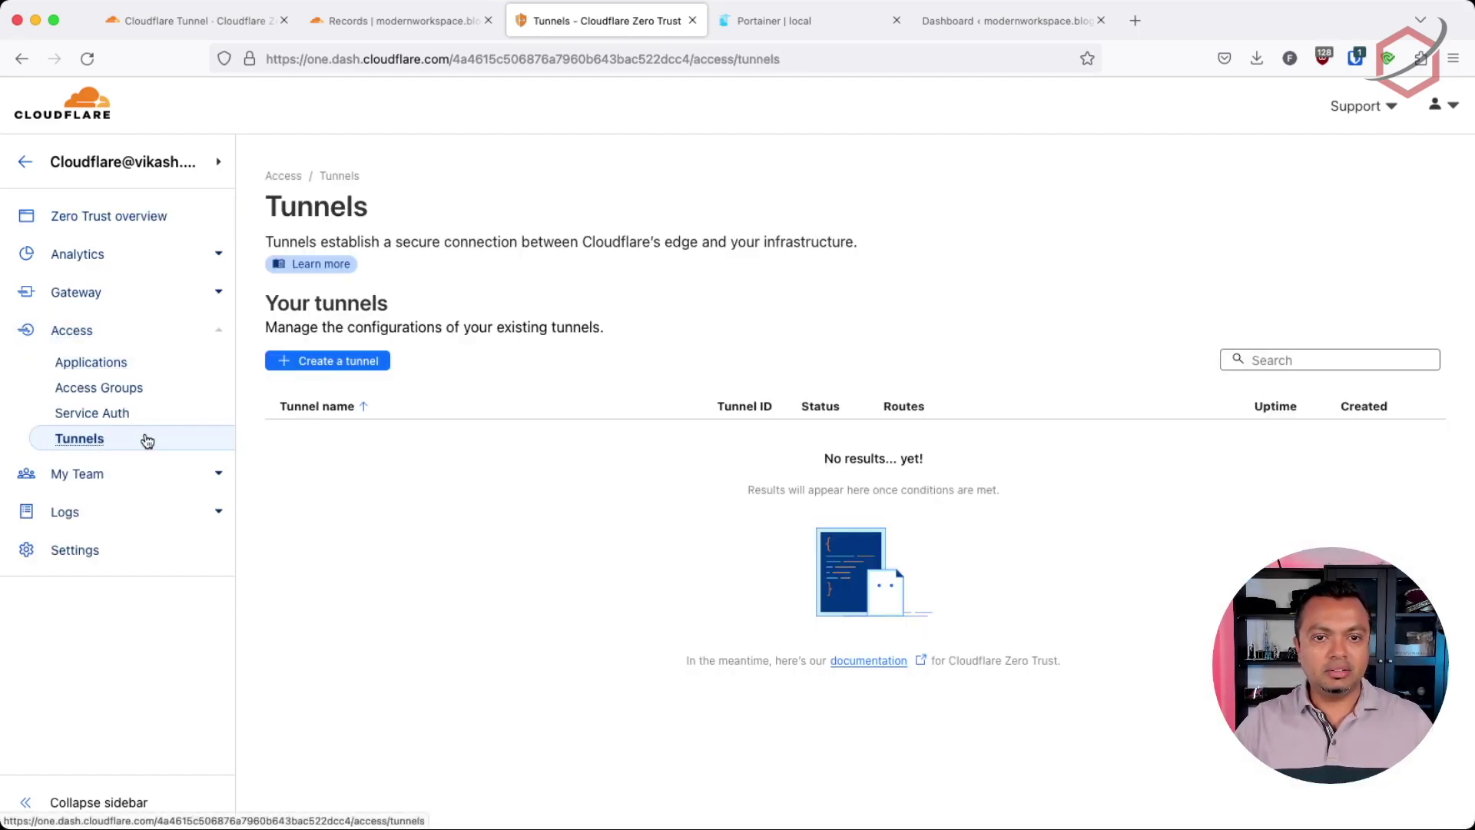
pyautogui.click(377, 373)
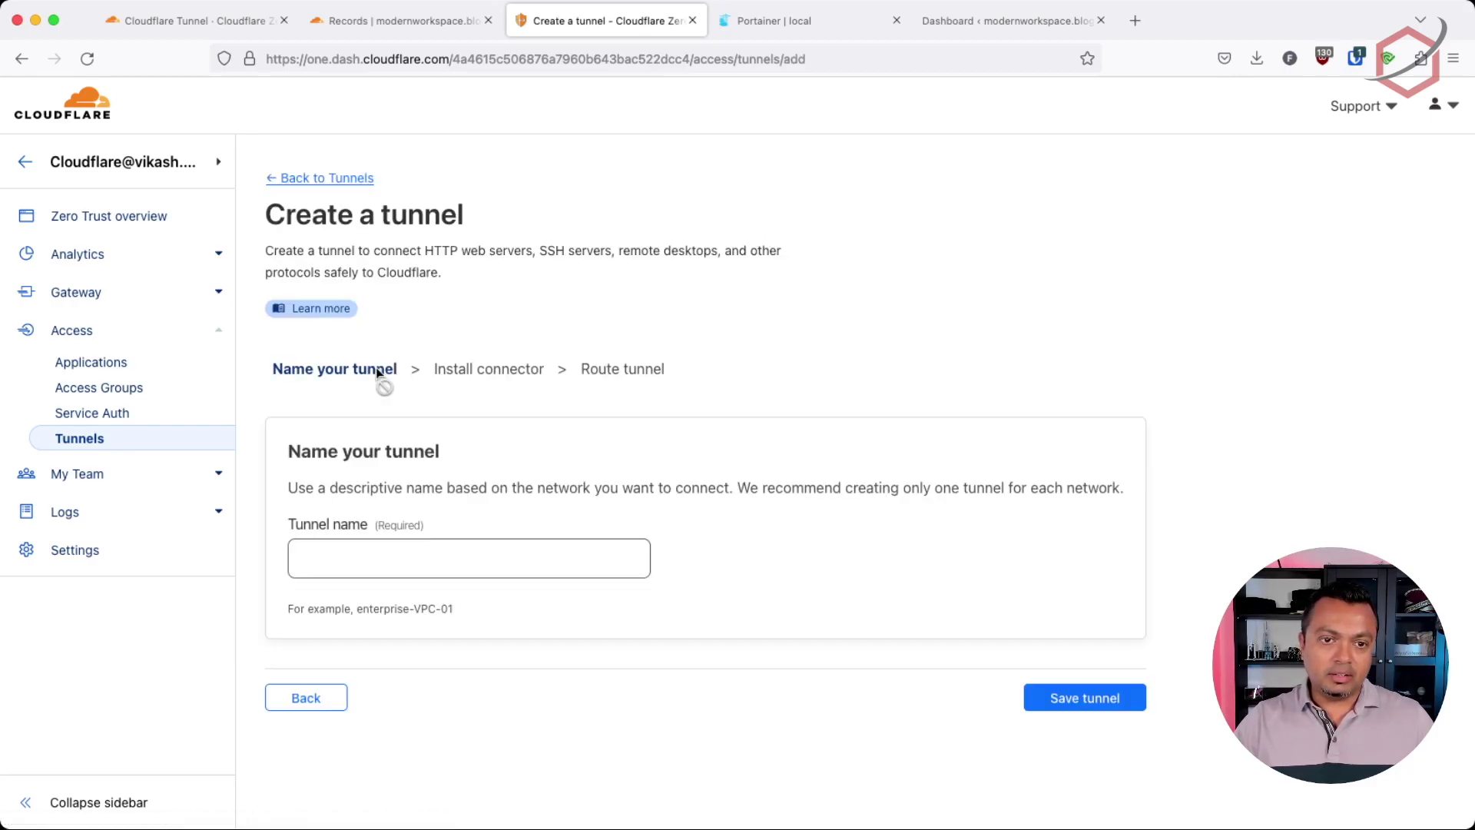
pyautogui.click(491, 560)
pyautogui.press('super+v')
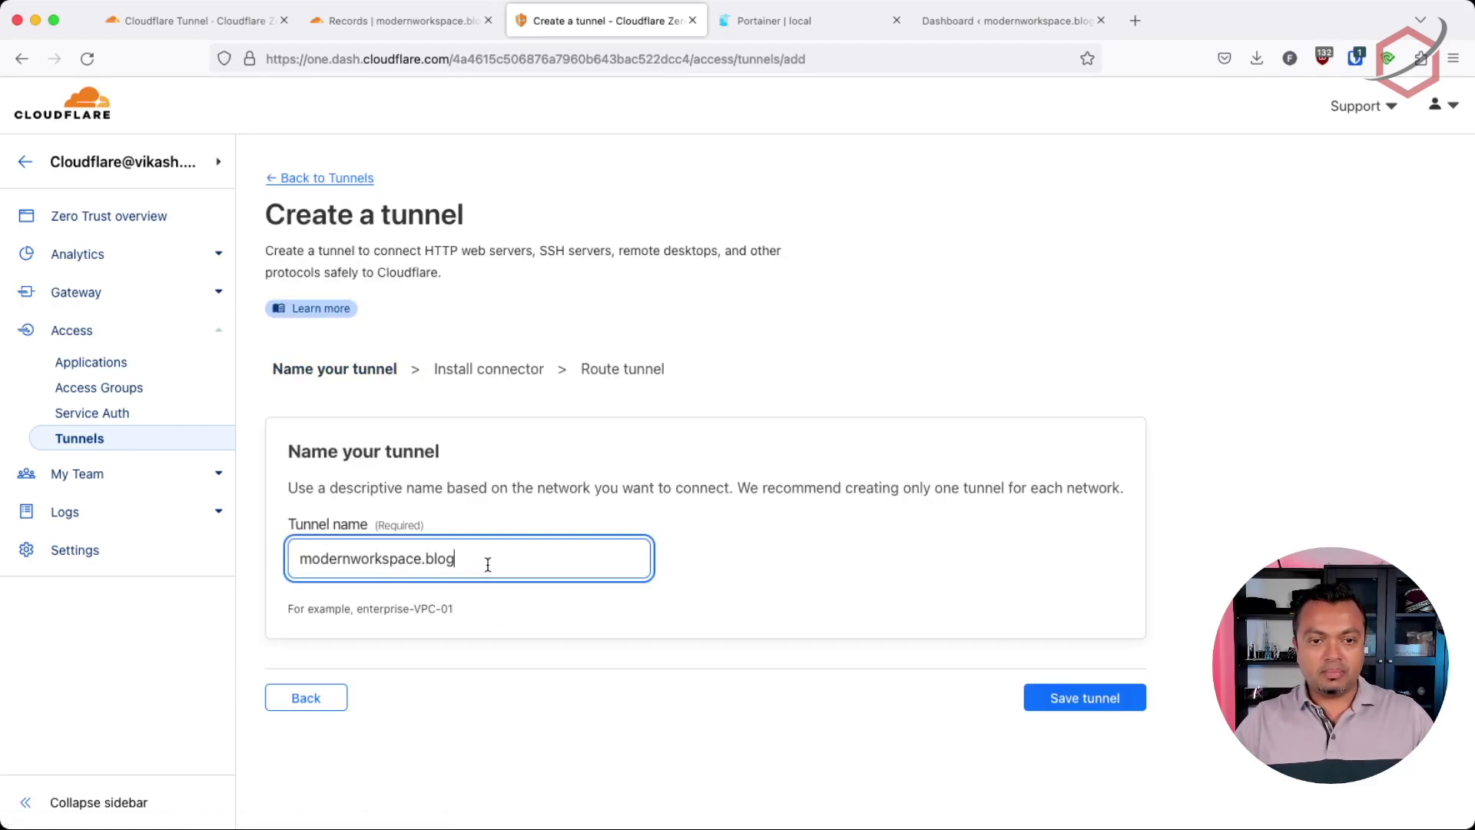
pyautogui.click(791, 547)
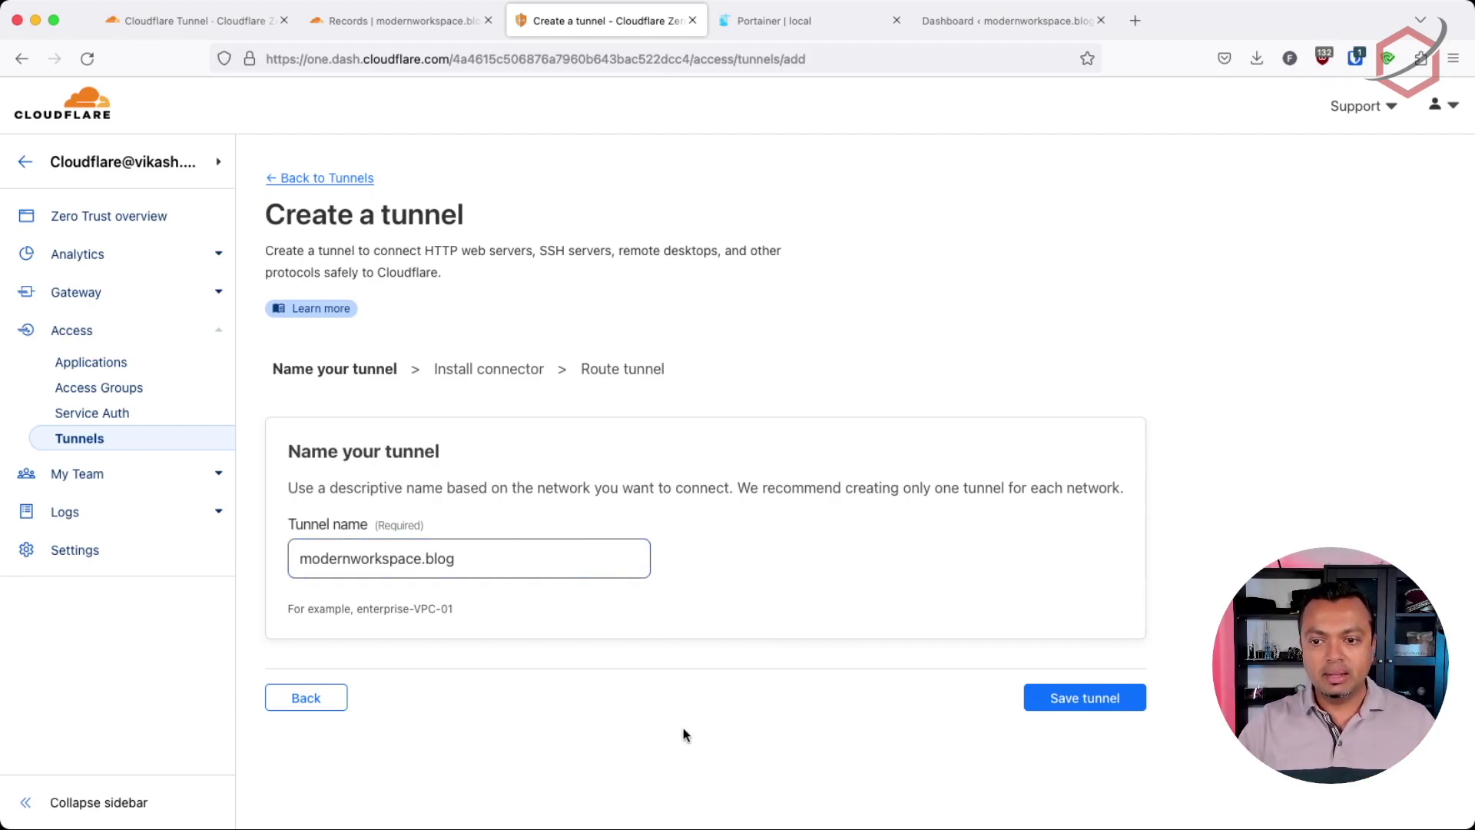
pyautogui.click(1098, 698)
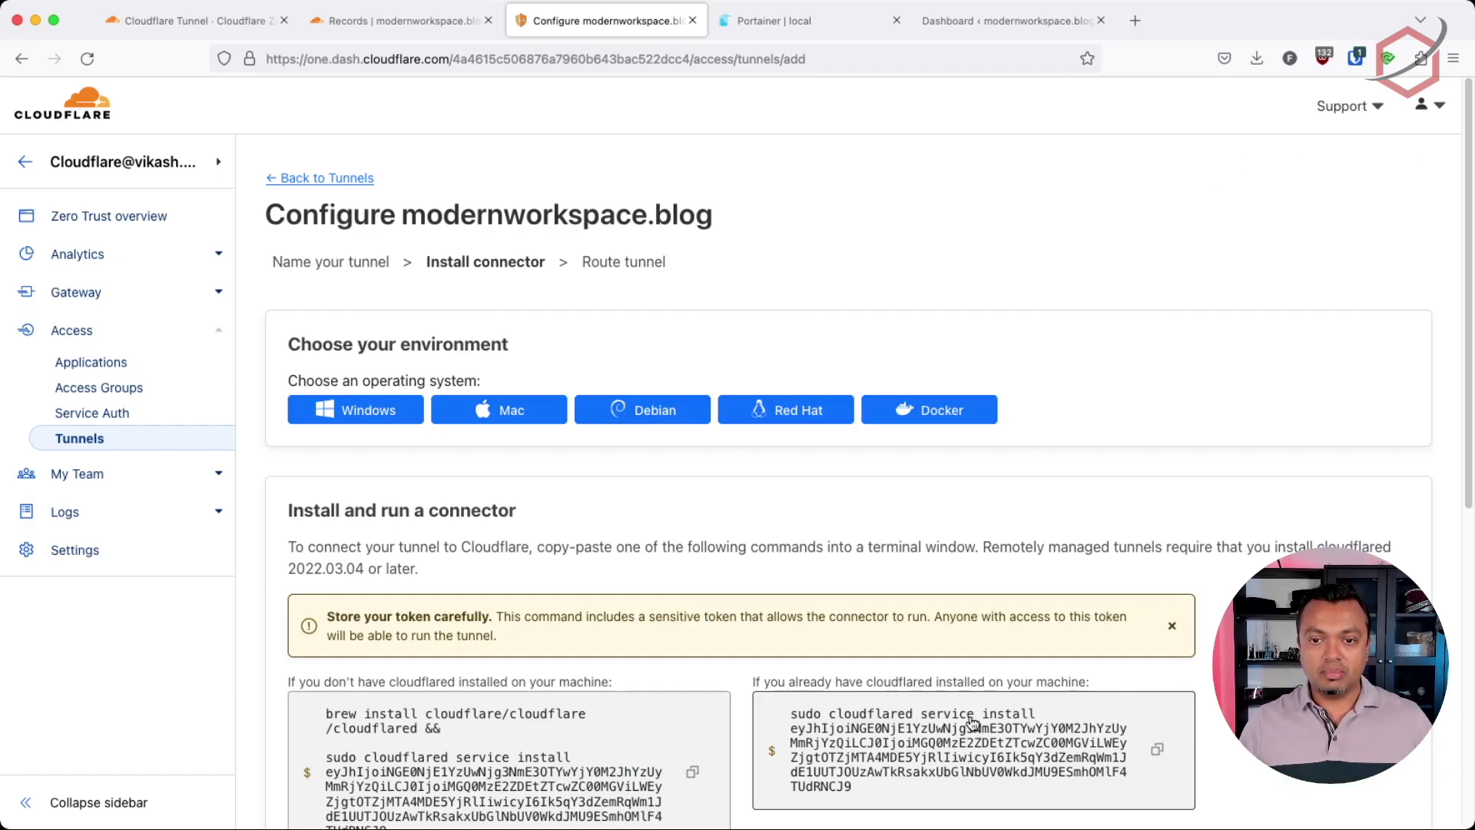
# Step: Choose Docker as the connector environment for the tunnel and copy its docker run command
pyautogui.click(350, 417)
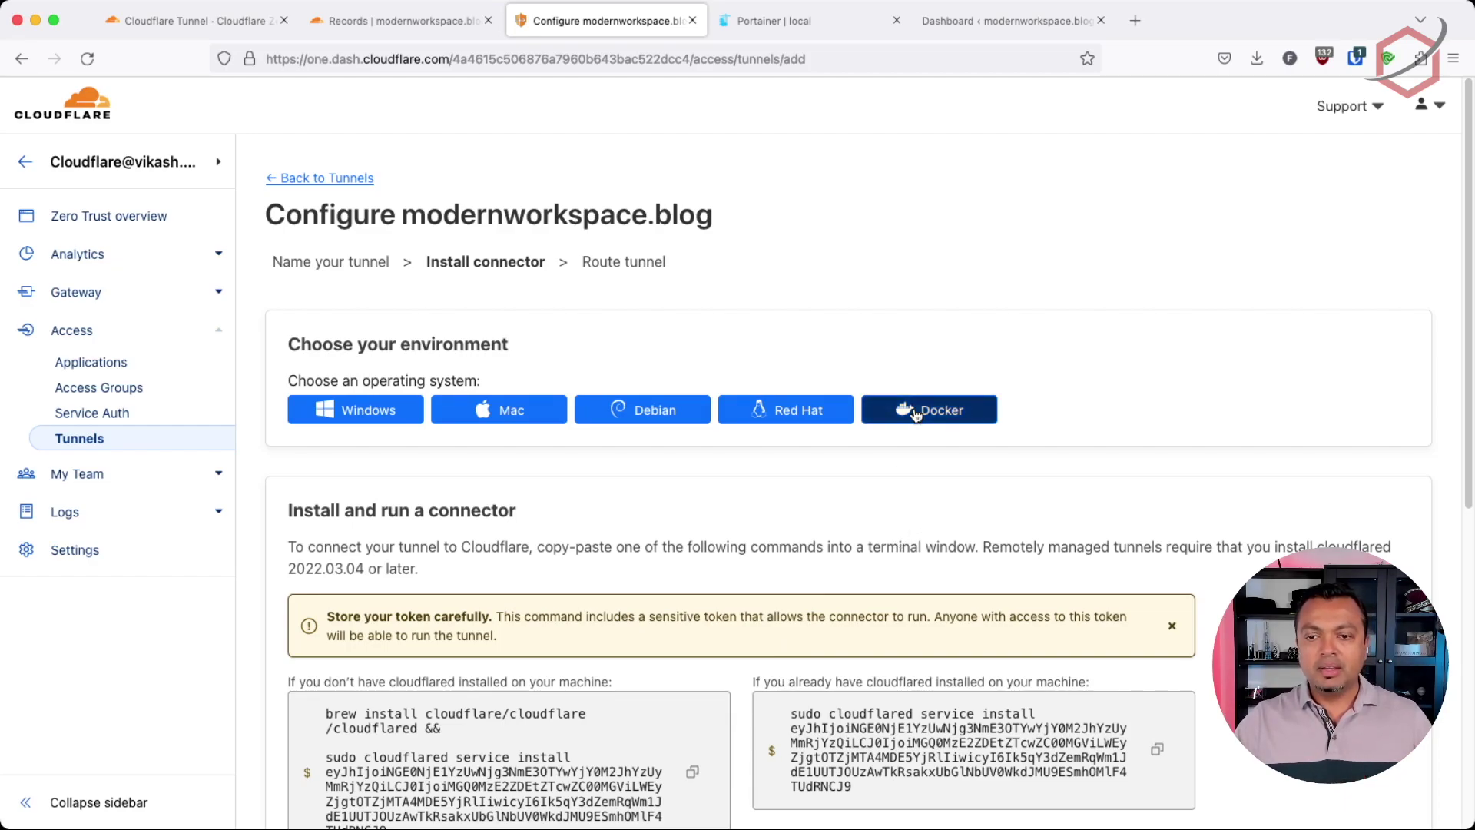
pyautogui.click(821, 17)
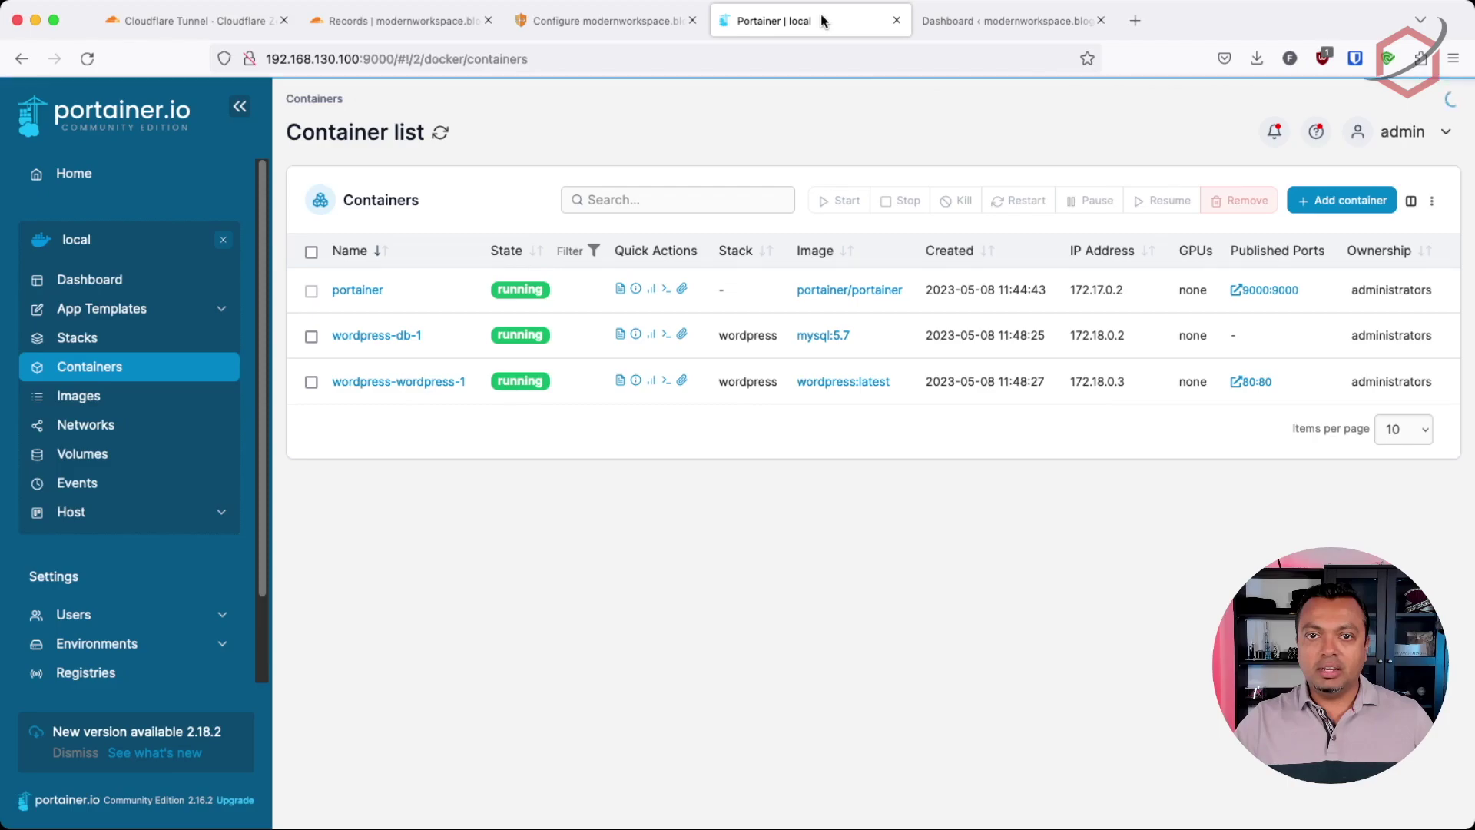
pyautogui.click(598, 23)
pyautogui.click(925, 410)
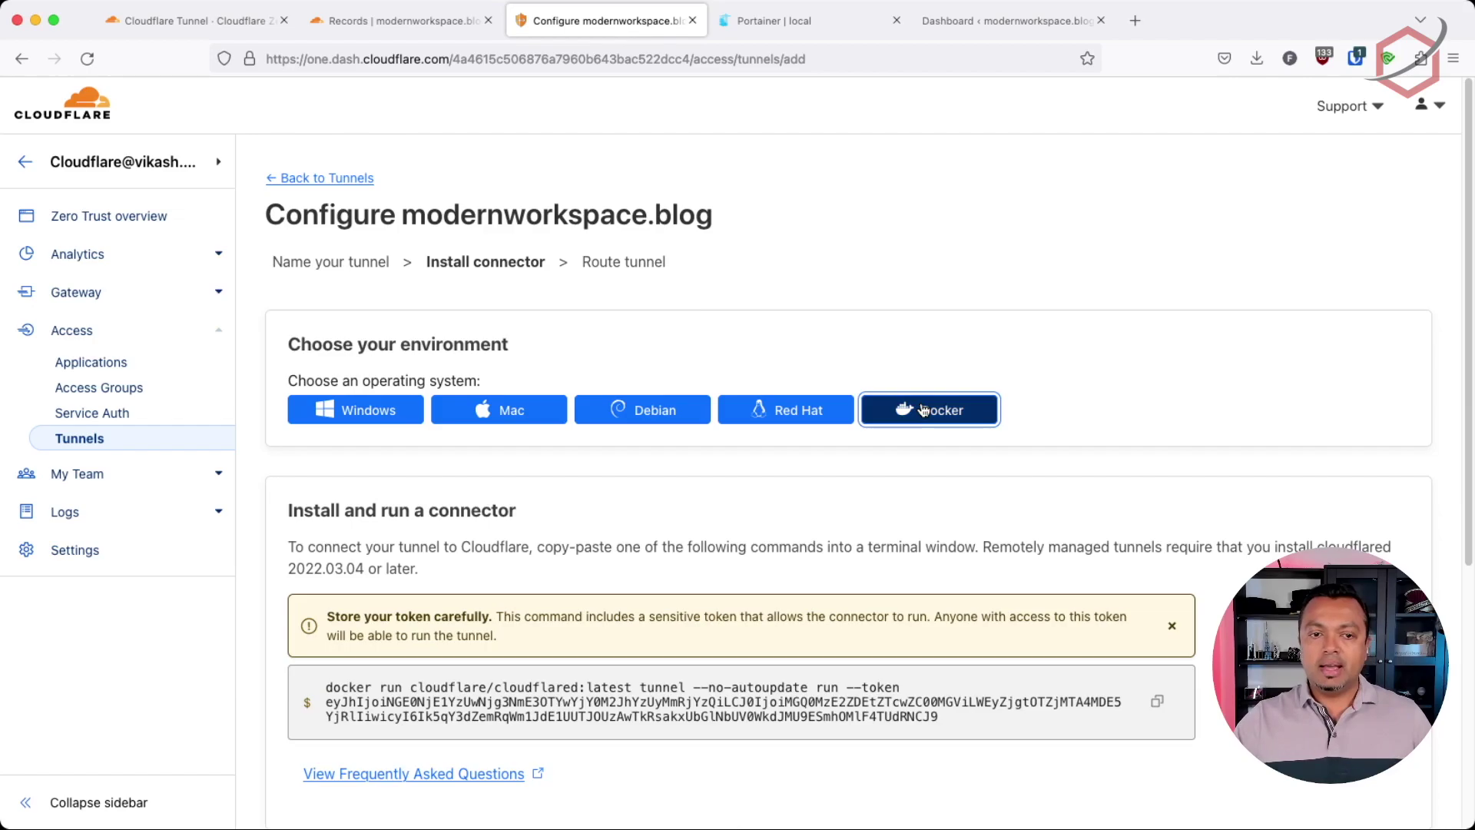
pyautogui.click(1158, 713)
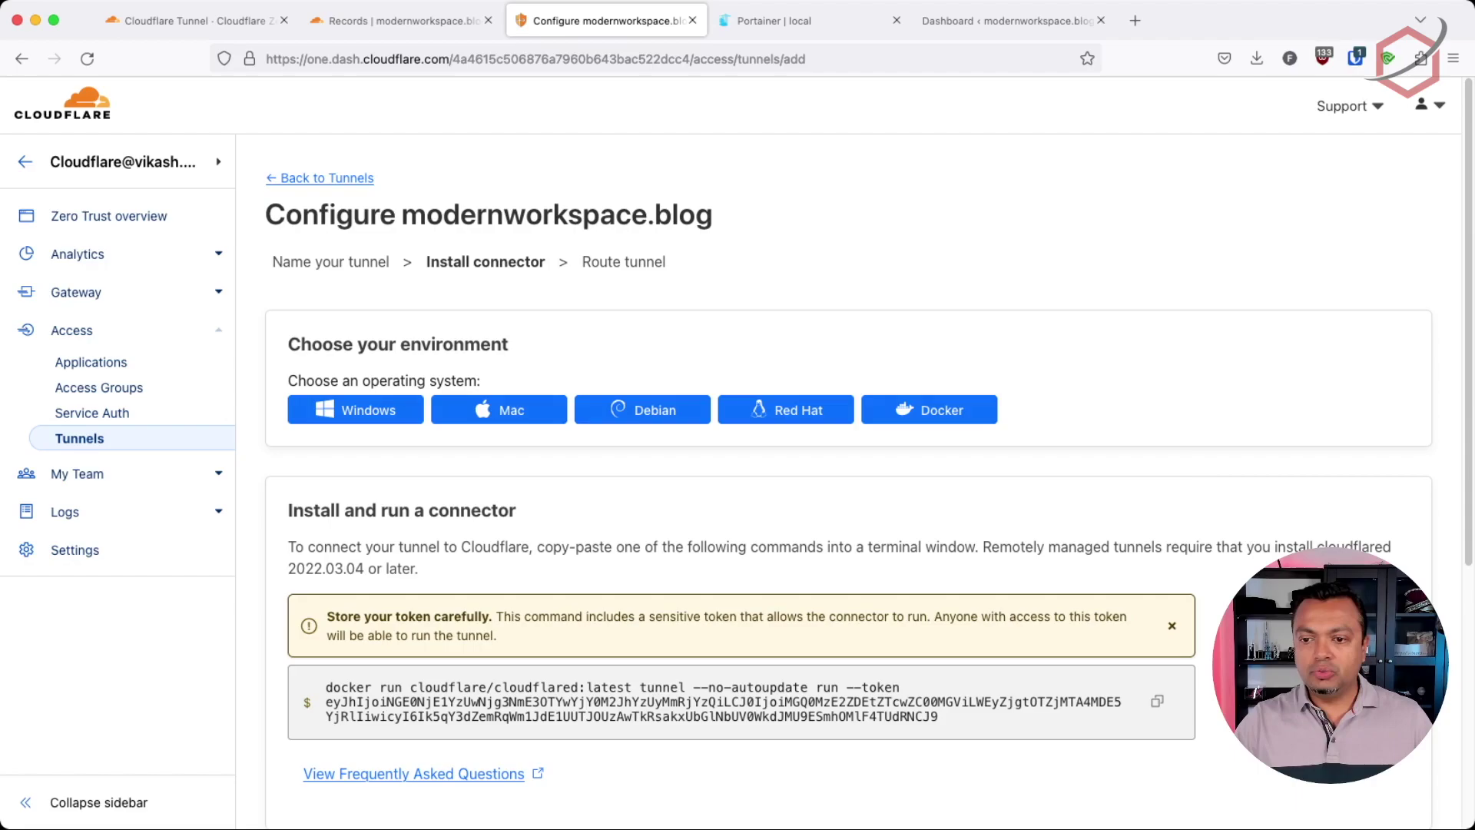
pyautogui.click(1159, 710)
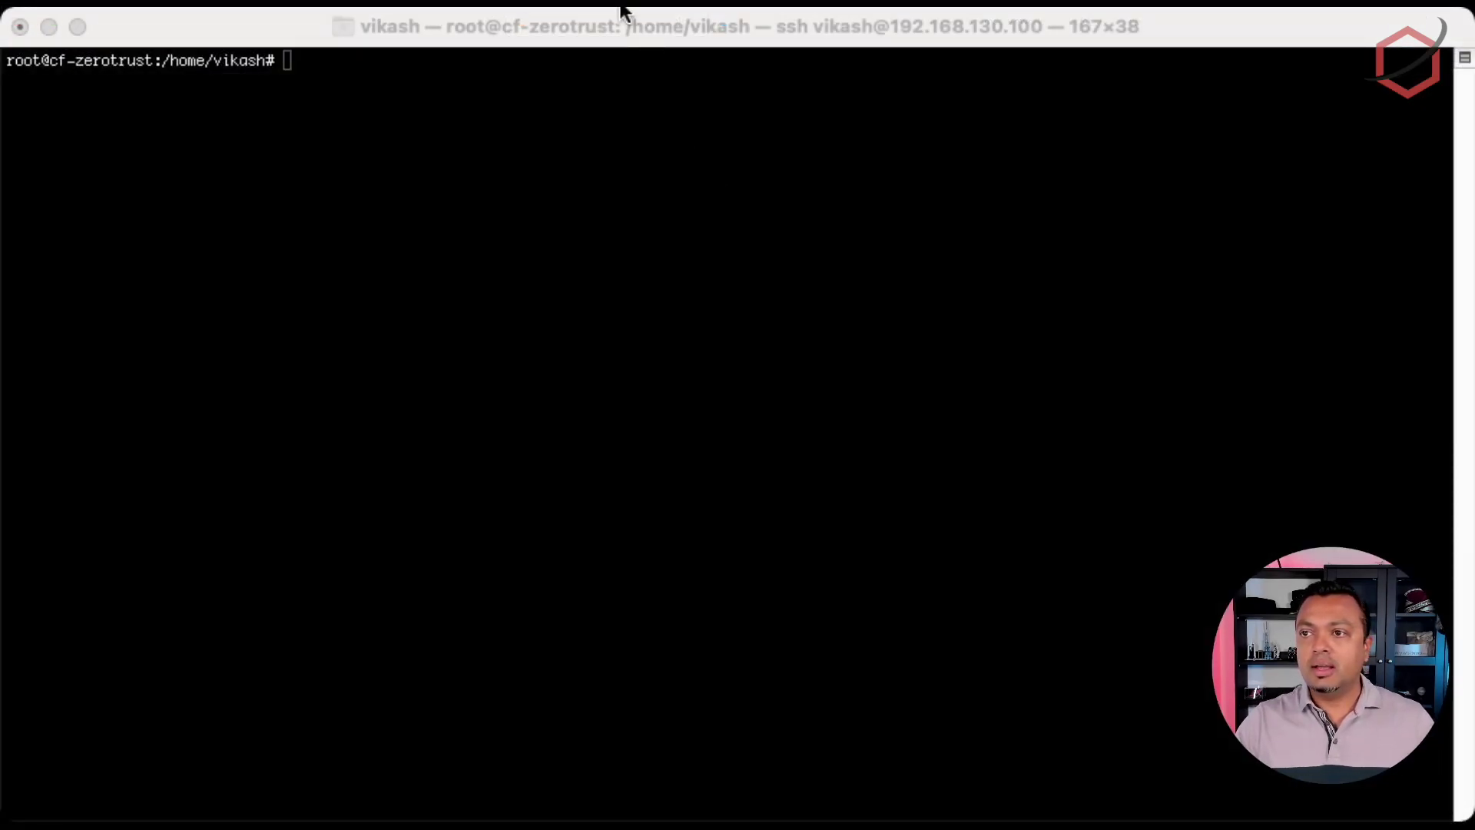
# Step: Switch to the server's SSH terminal and run the copied cloudflared docker command containing the tunnel token
pyautogui.click(603, 22)
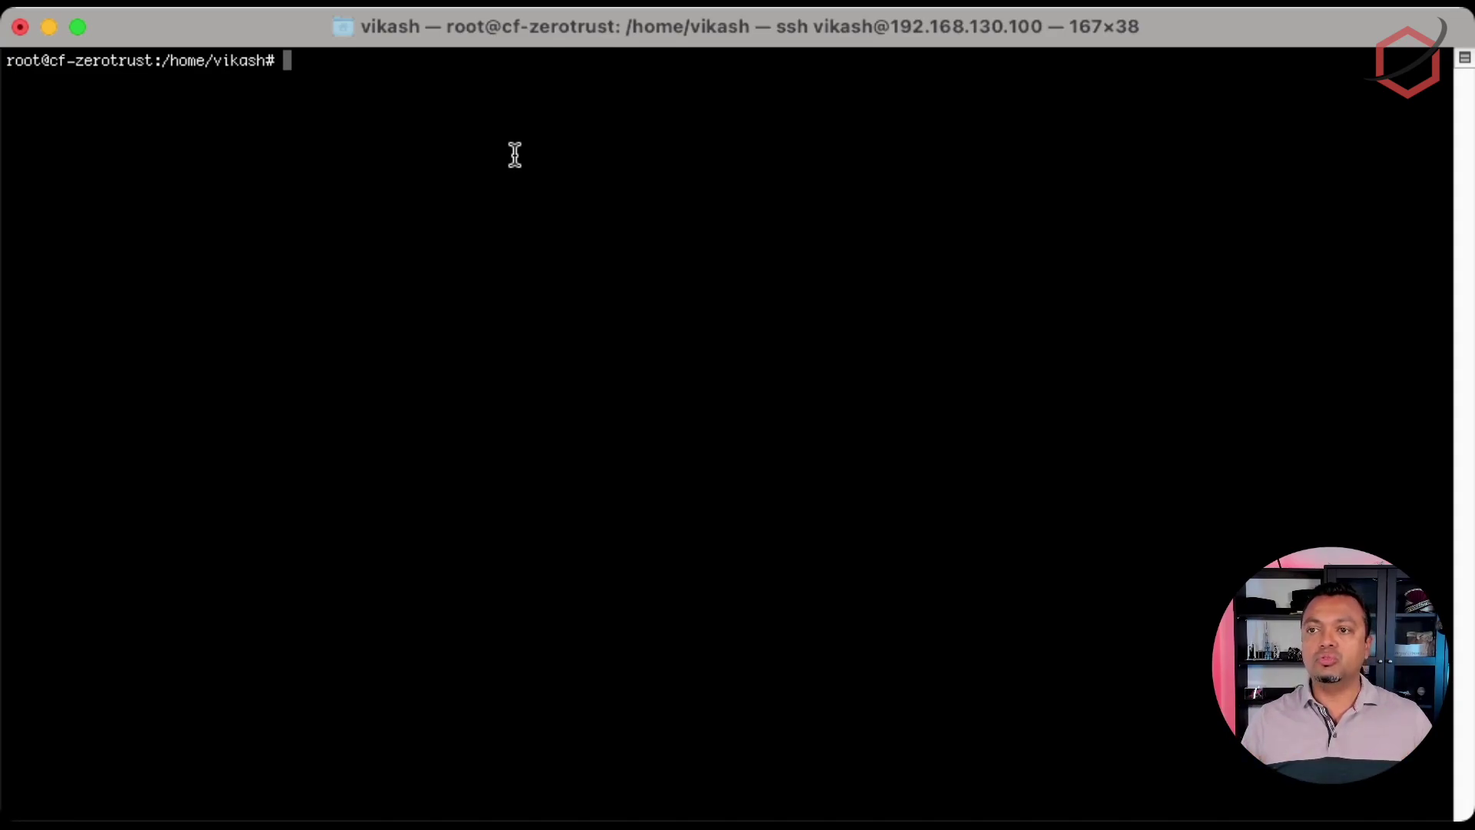
pyautogui.press('super+v')
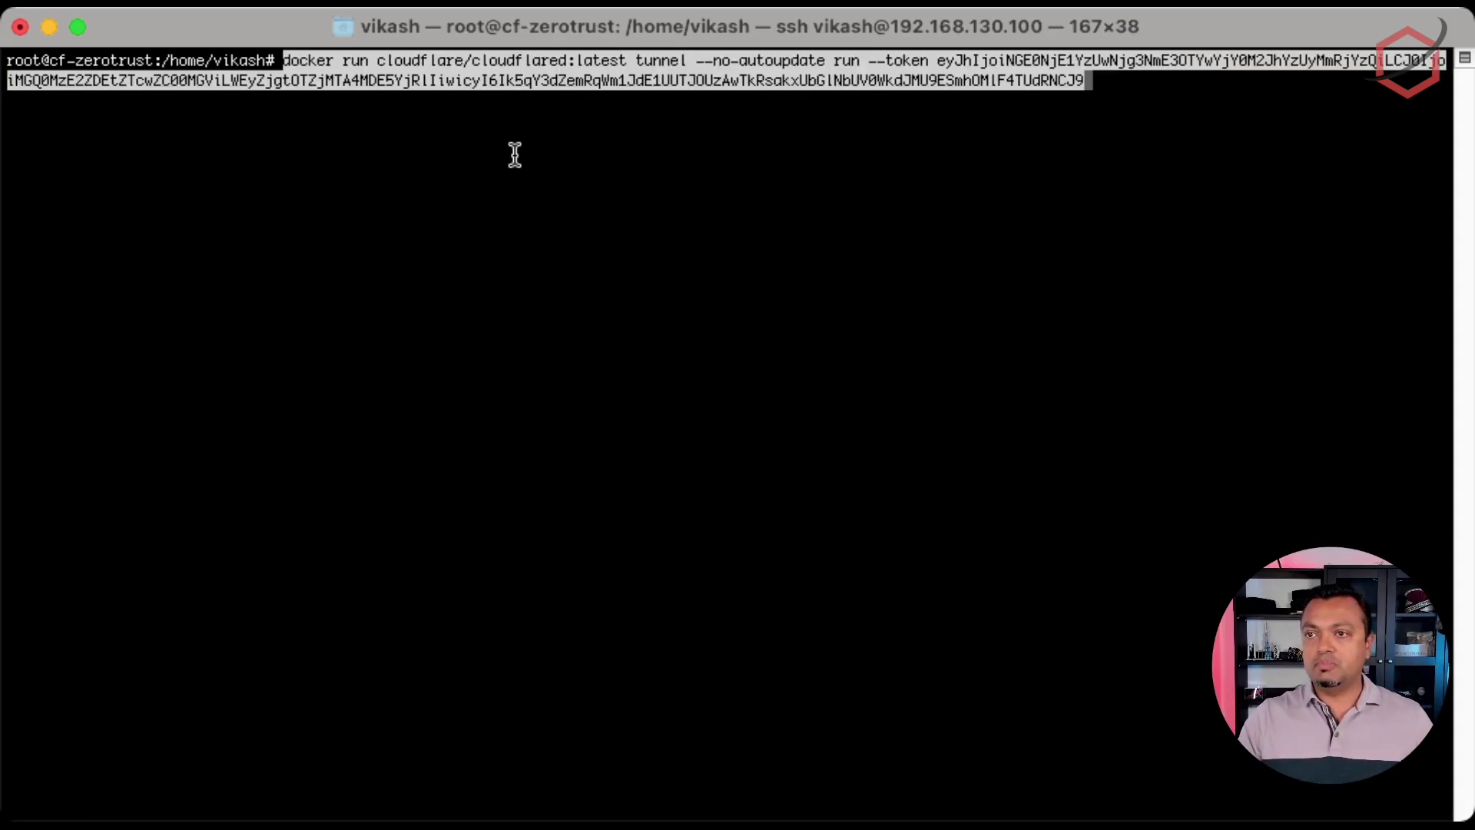
pyautogui.press('Return')
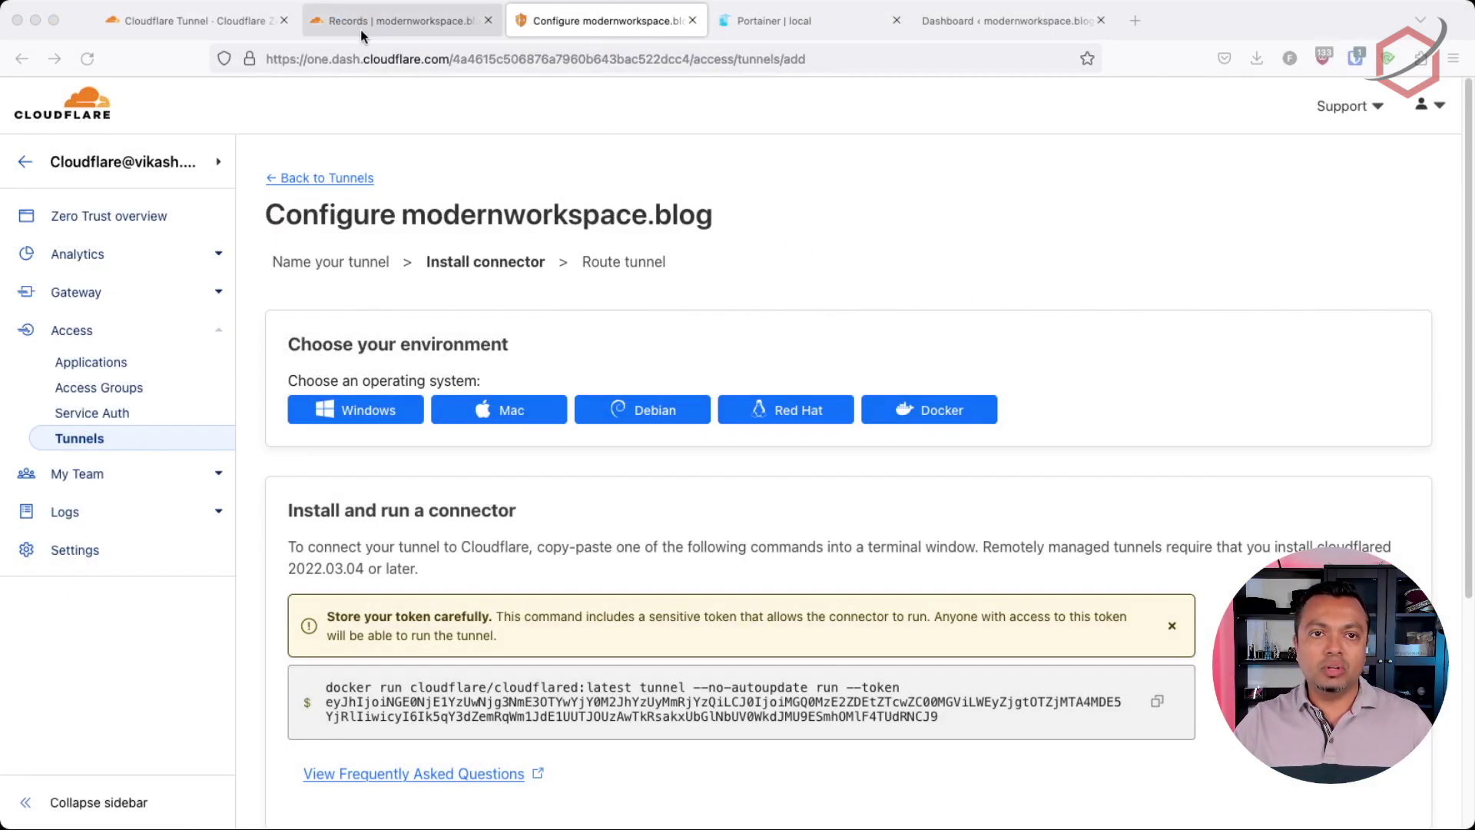
# Step: Check the connection status of the modernworkspace.blog tunnel in the Zero Trust tunnel list
pyautogui.click(361, 29)
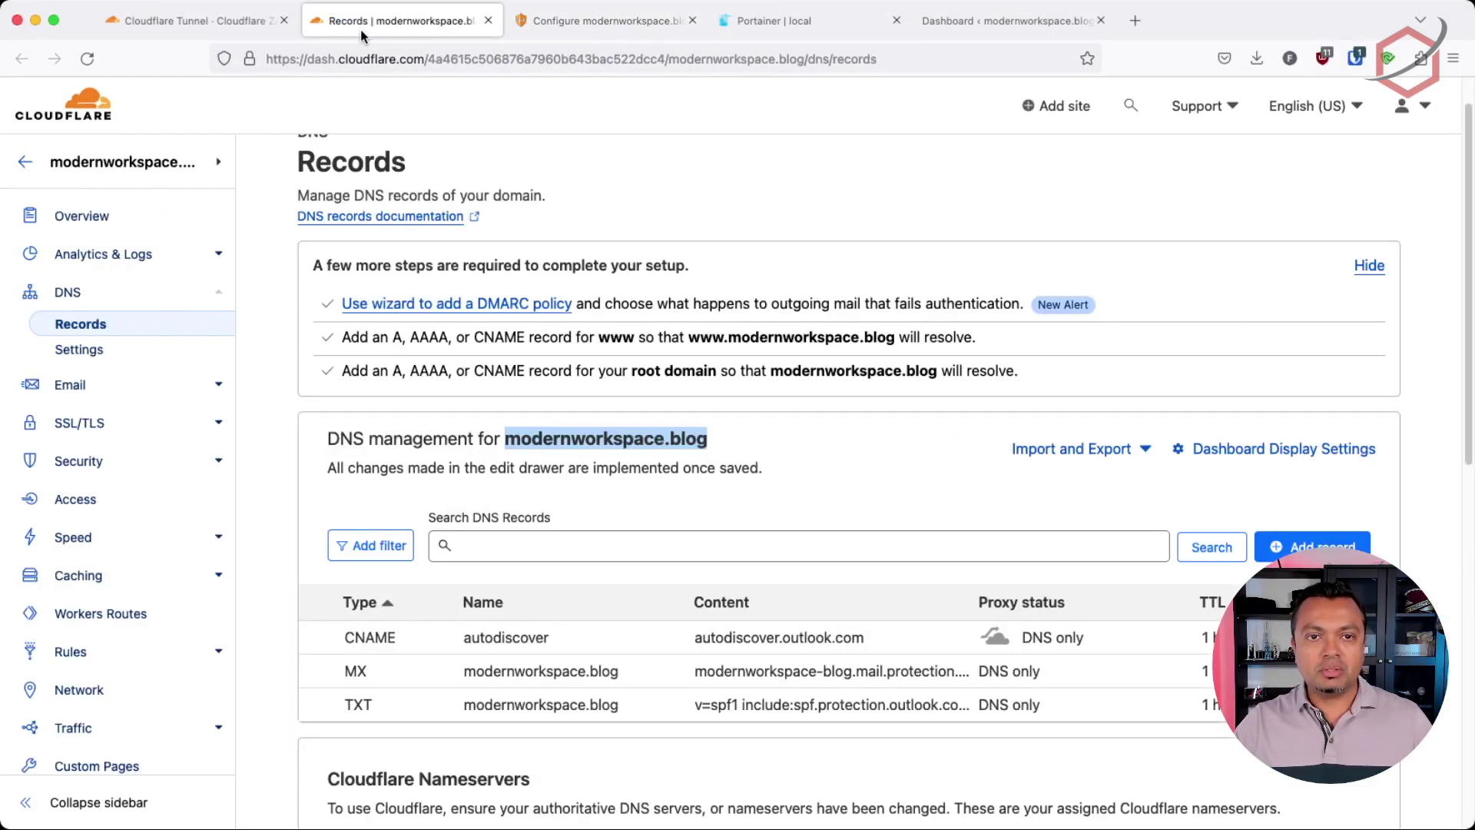
pyautogui.click(578, 35)
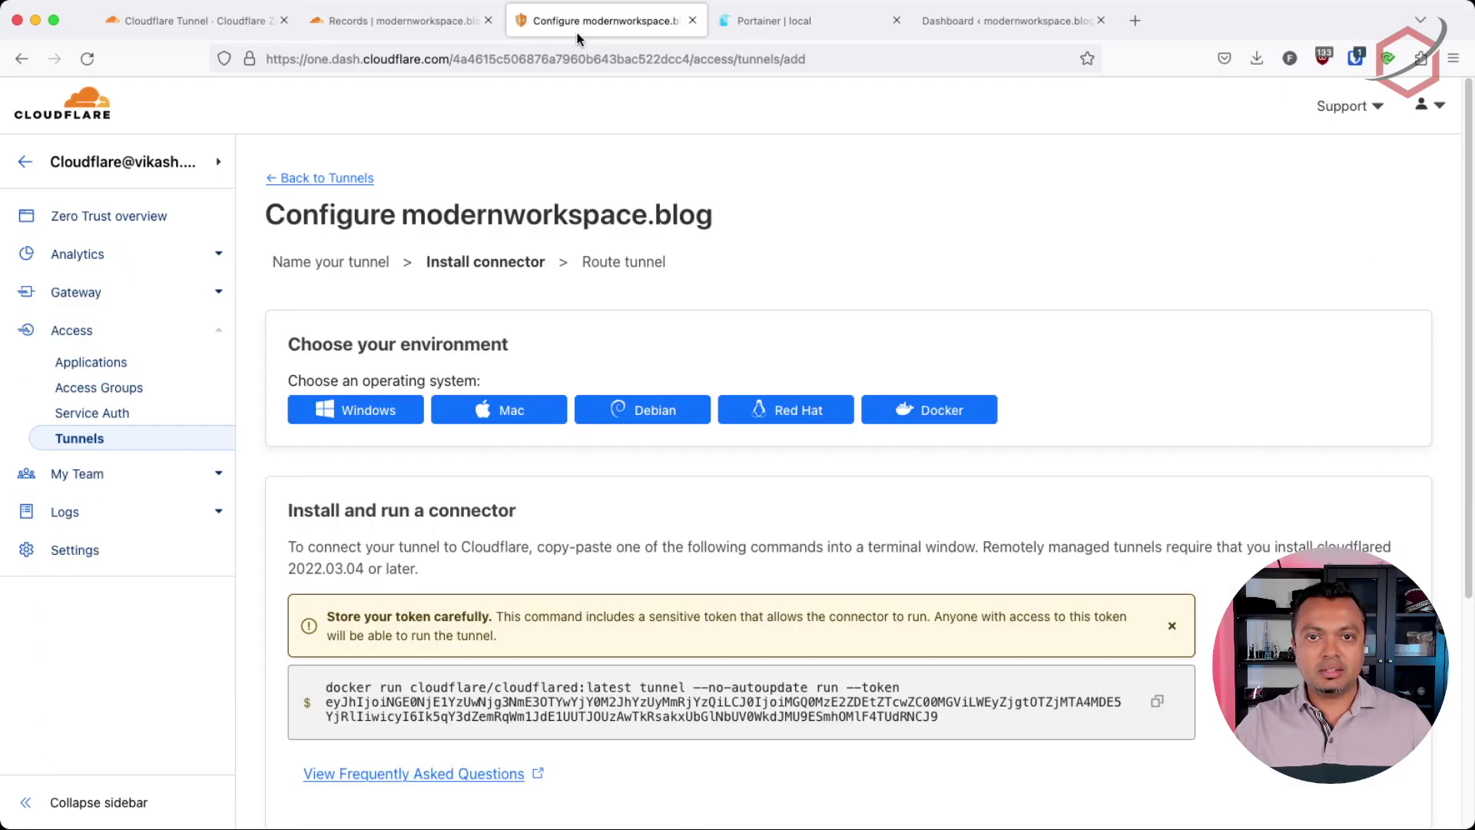
pyautogui.click(102, 447)
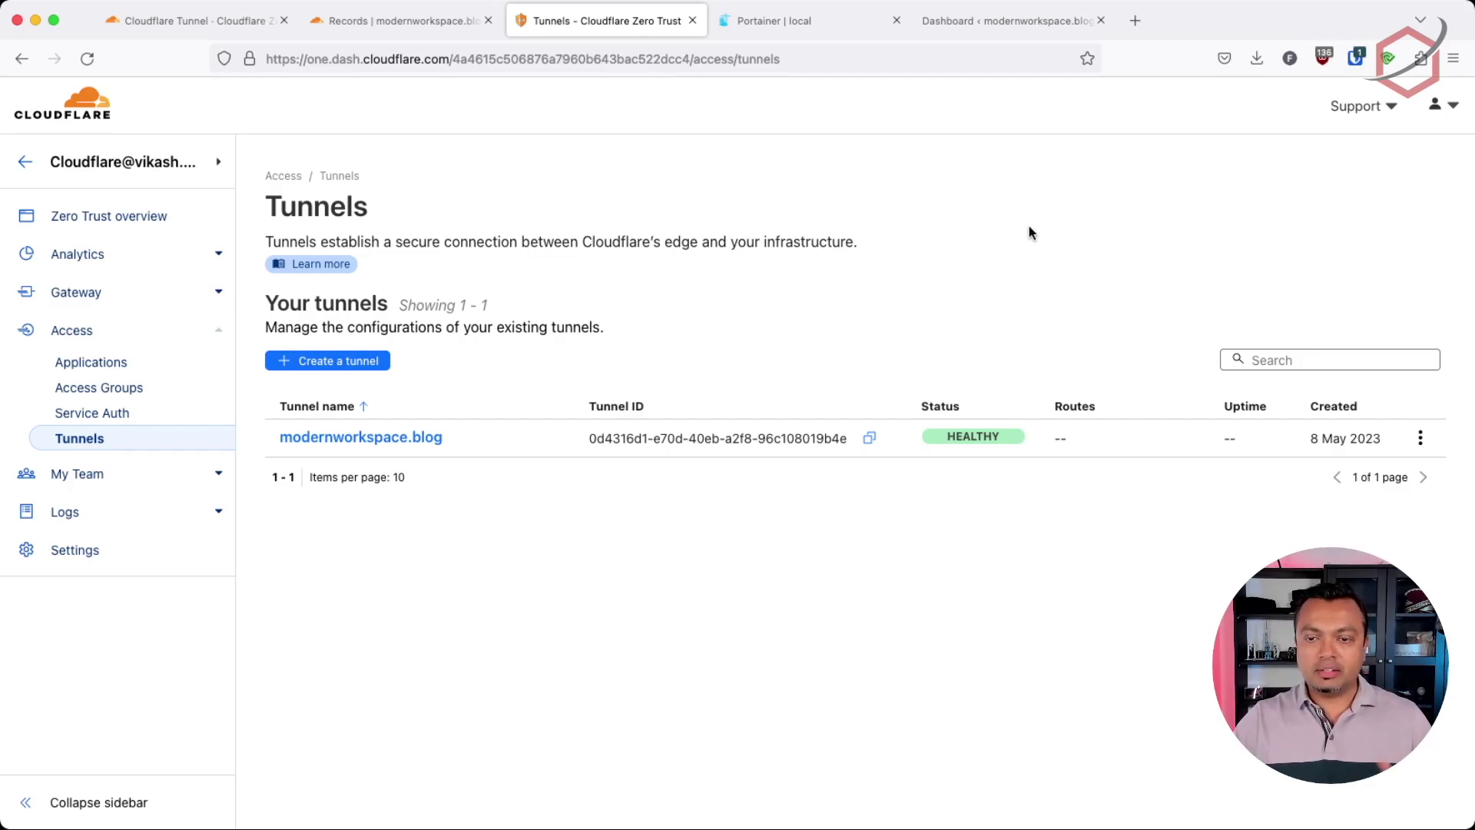
# Step: View the containers in Portainer, and stop the cloudflared connector running in the server's terminal session
pyautogui.click(796, 21)
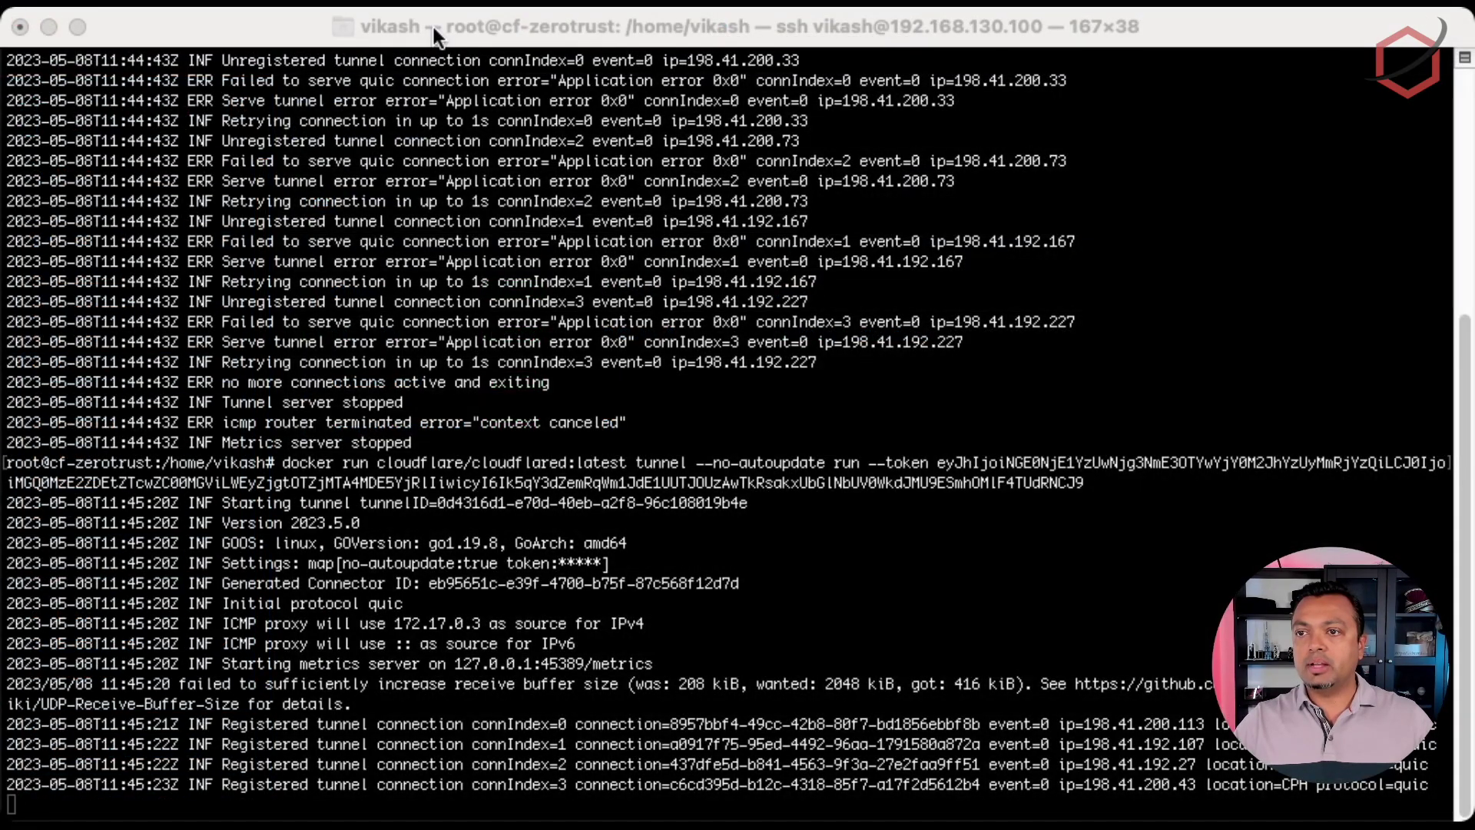
pyautogui.click(433, 26)
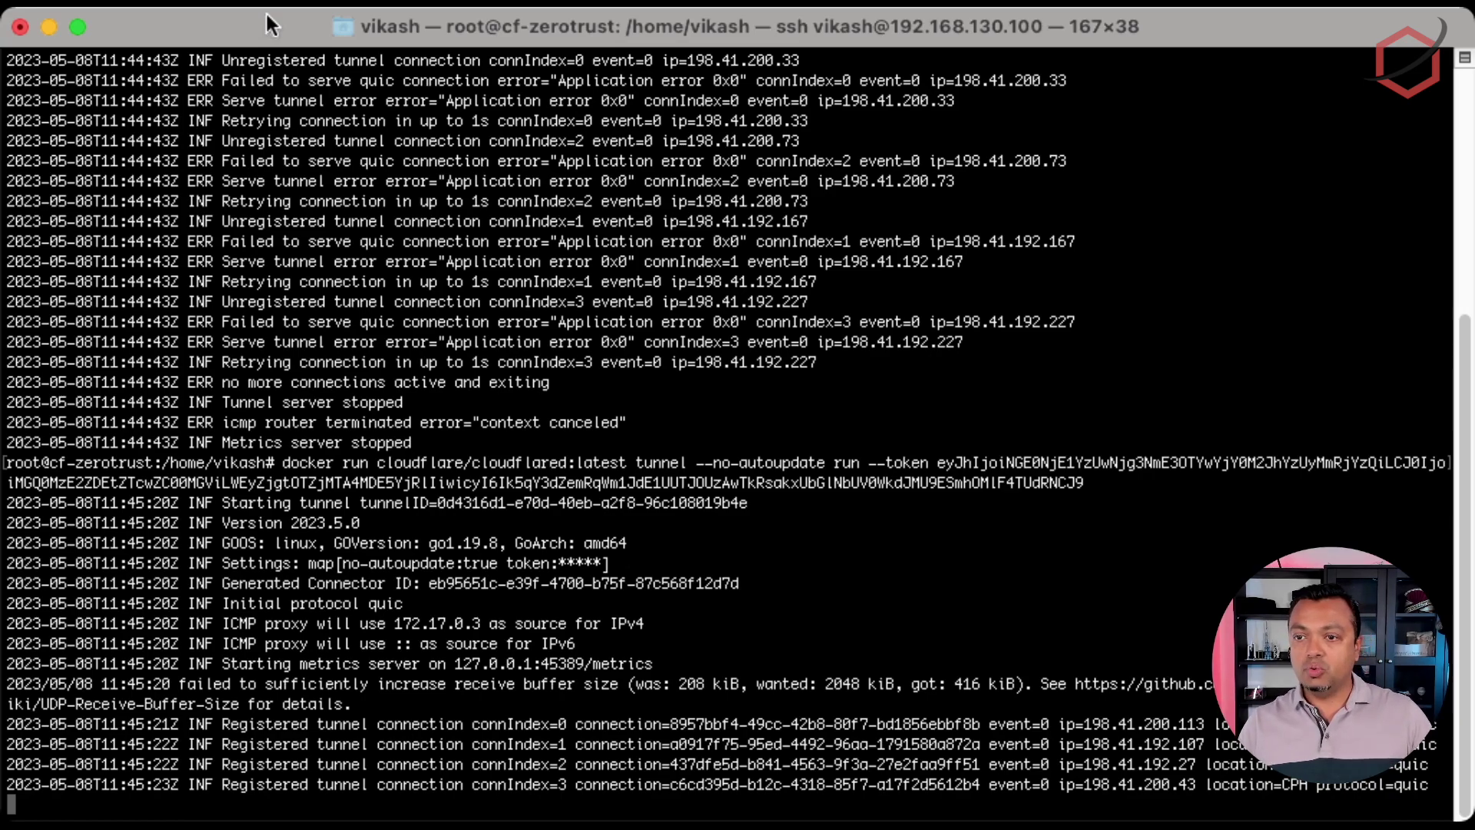
pyautogui.hotkey('ctrl', 'c')
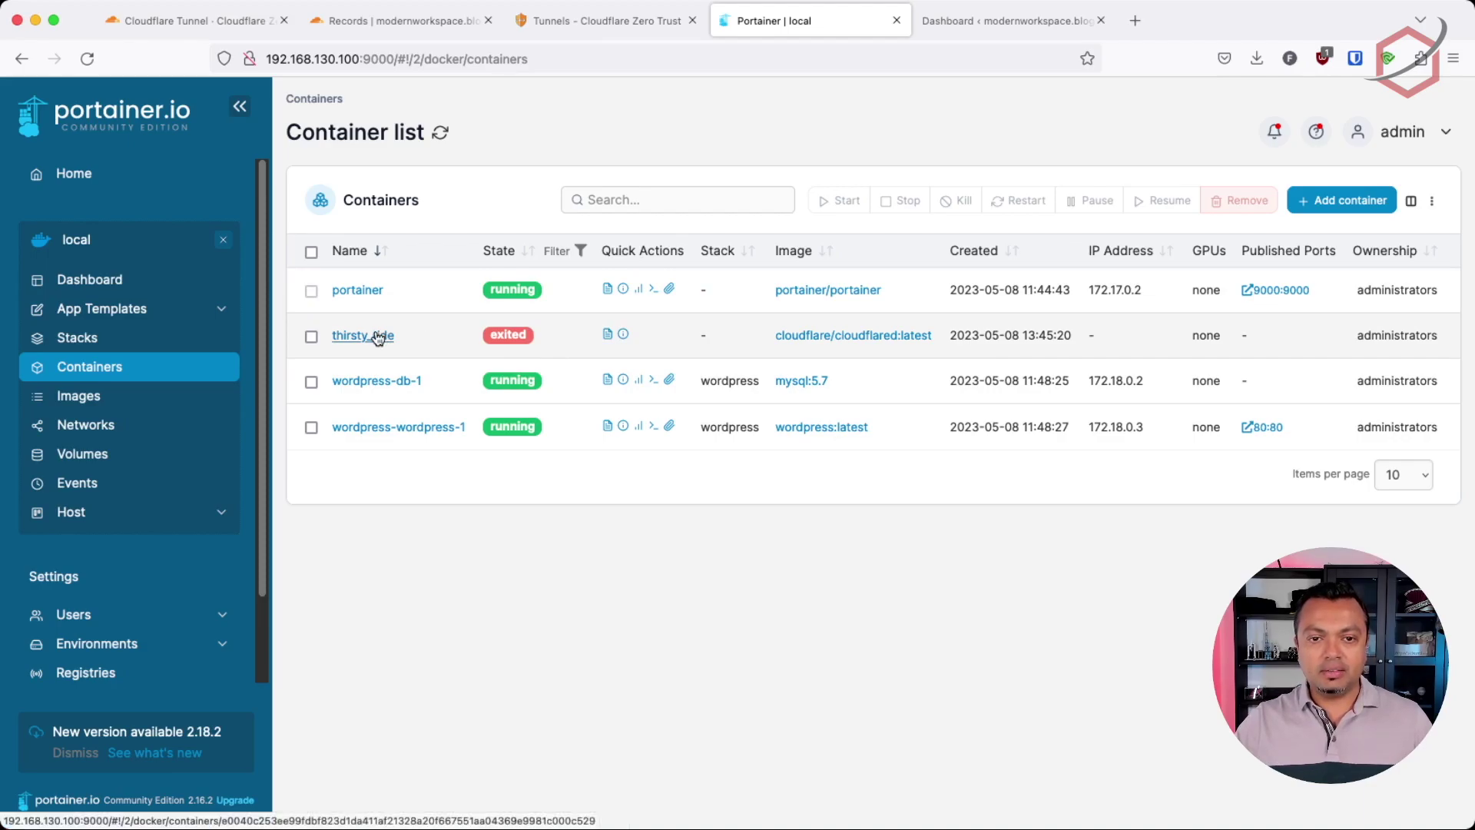
# Step: Reload the Zero Trust tunnel list and recheck the tunnel's status with the connector stopped
pyautogui.click(612, 15)
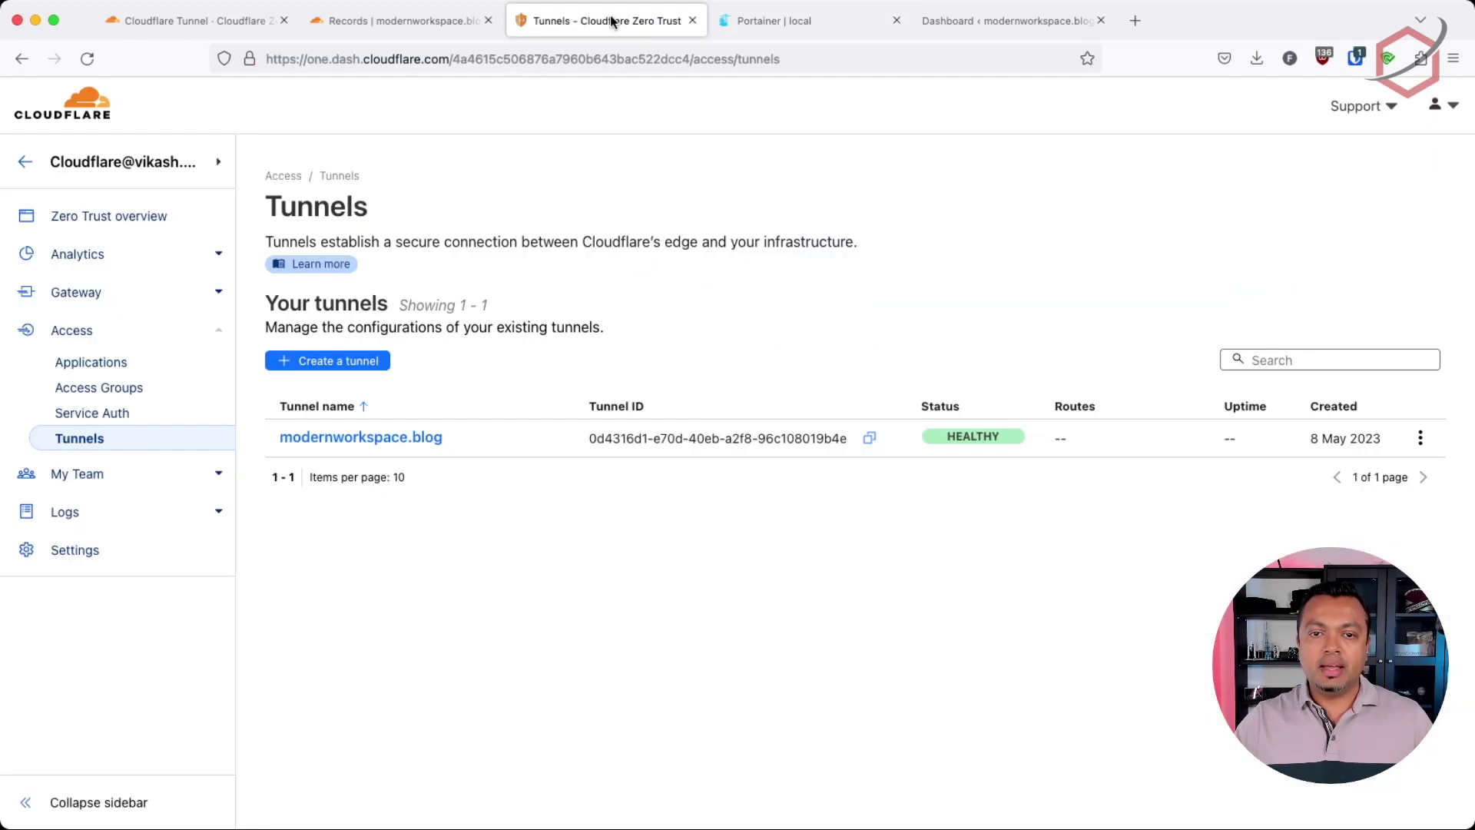
pyautogui.click(94, 334)
pyautogui.click(89, 439)
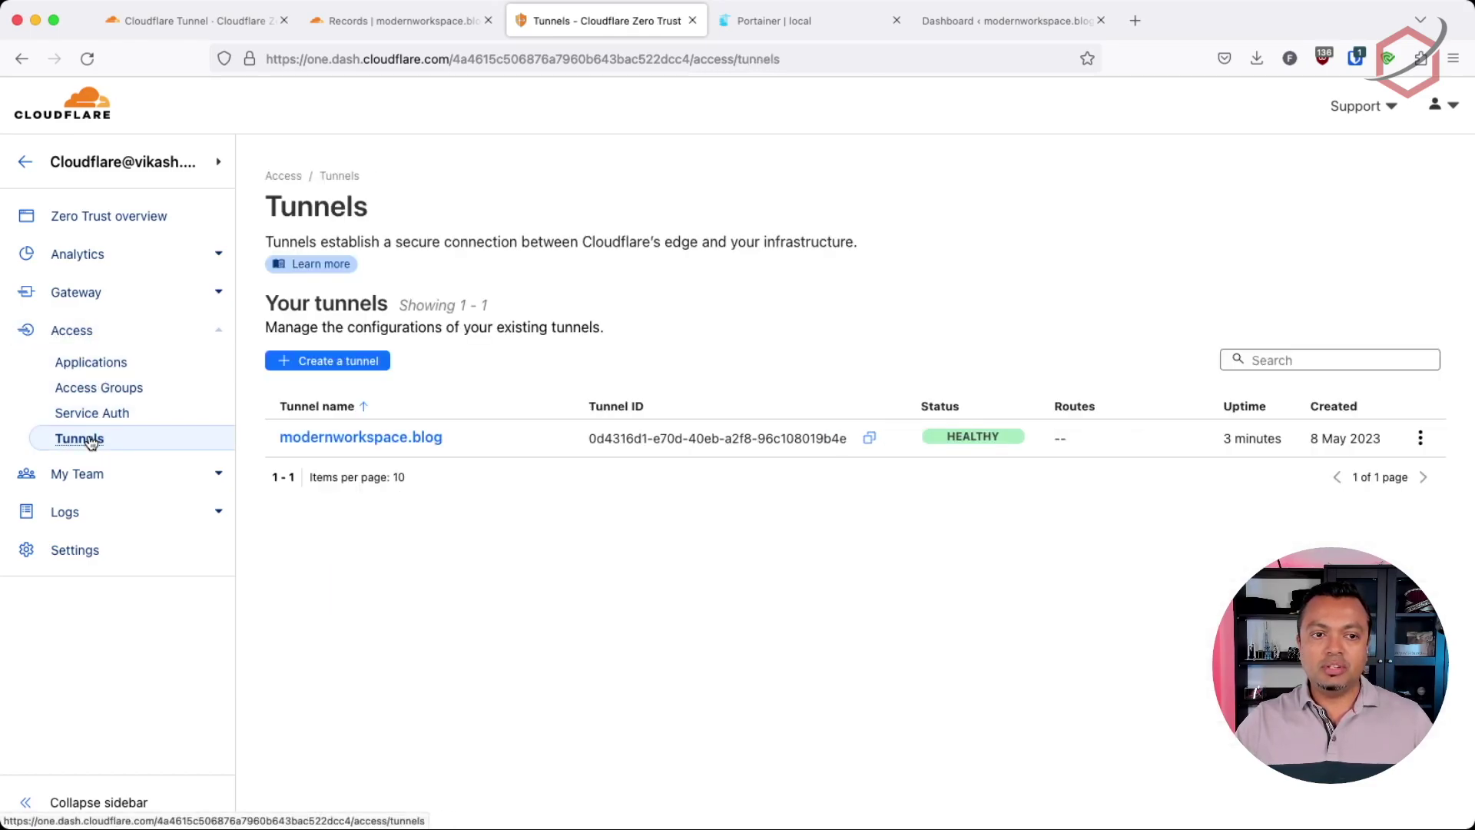
pyautogui.moveTo(977, 439)
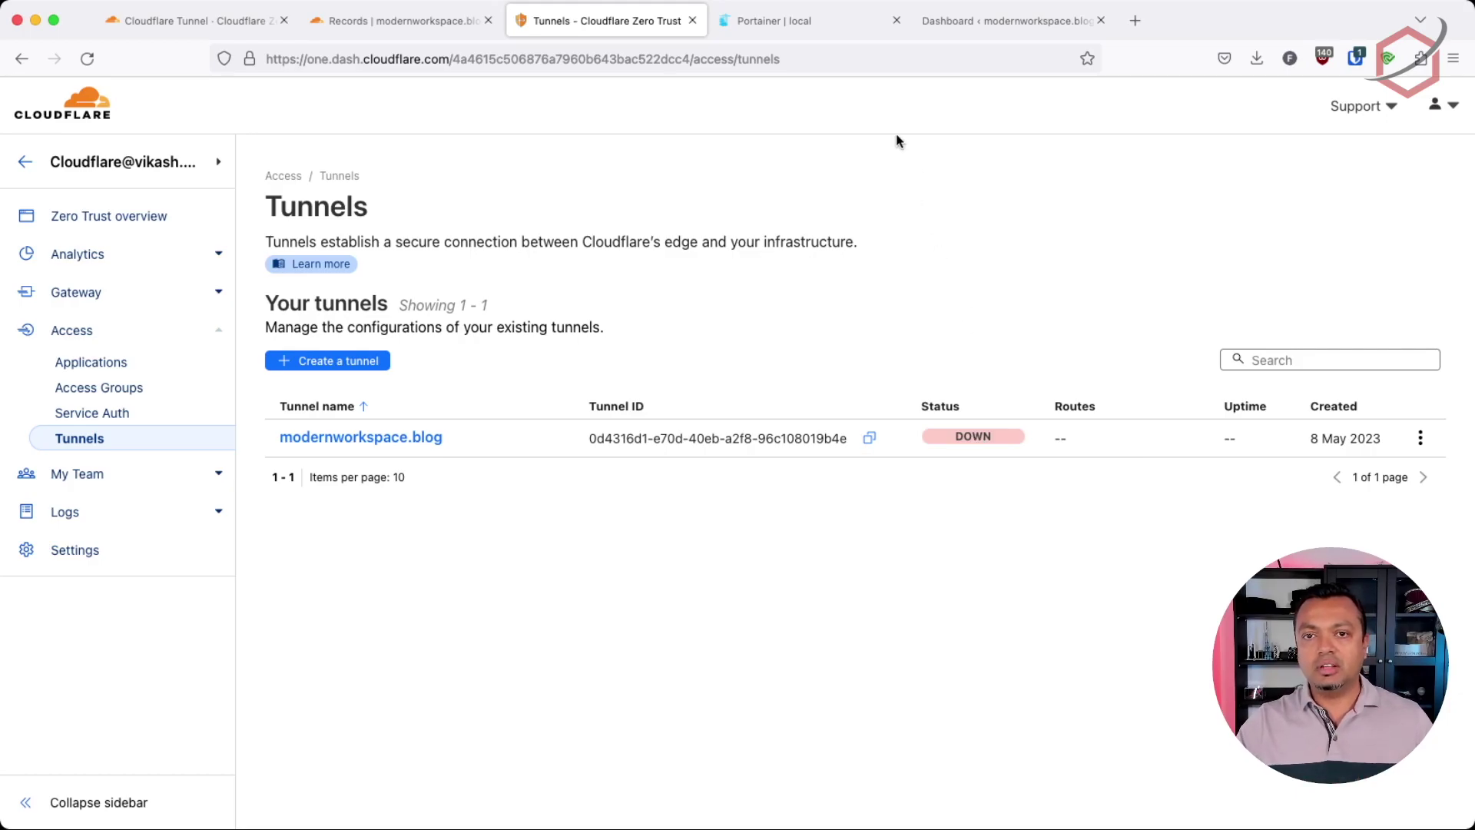
# Step: Switch to Portainer and rename the exited cloudflare/cloudflared container to cloudflare_tunnel
pyautogui.click(794, 35)
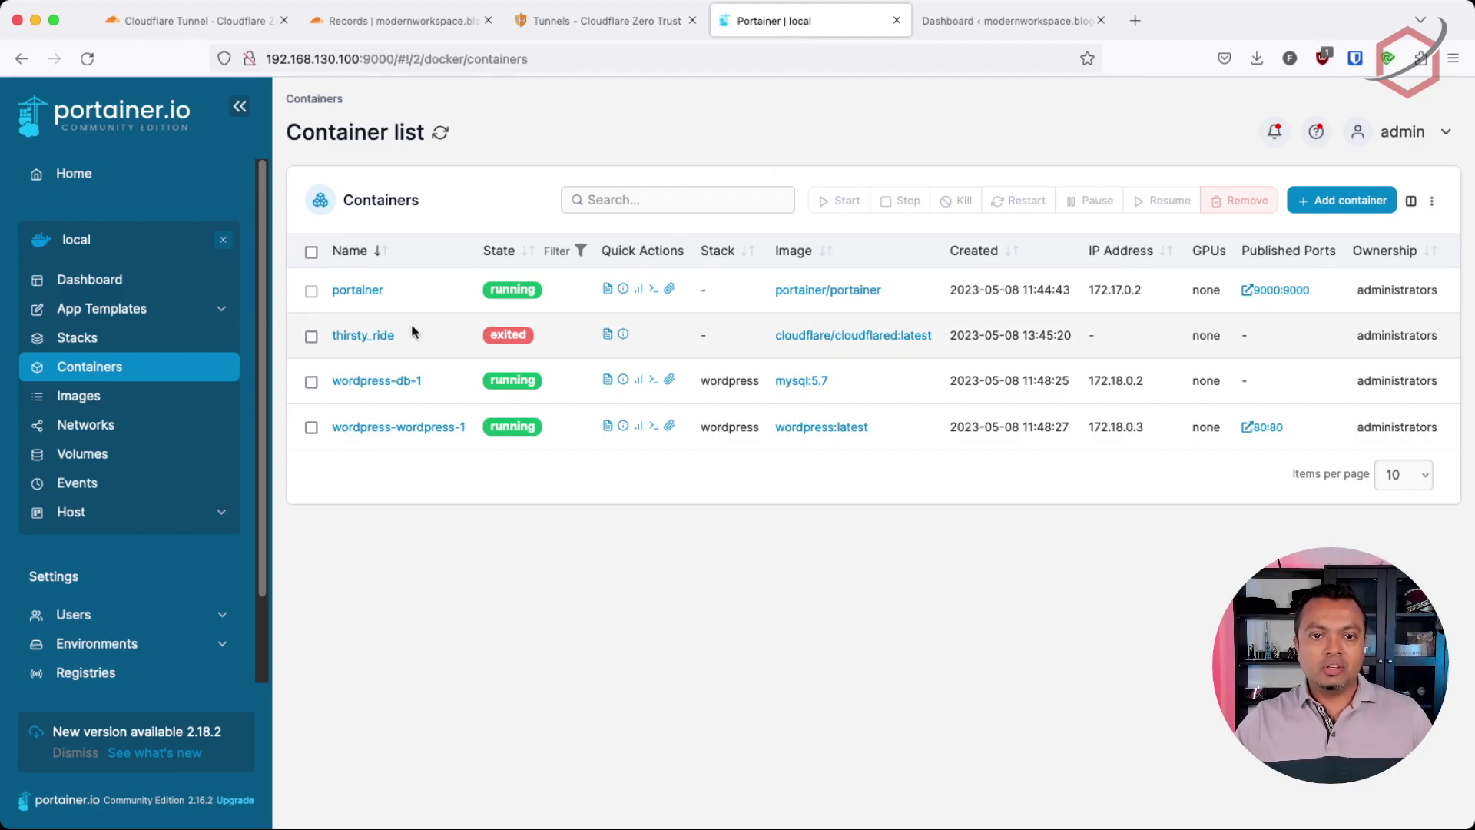
pyautogui.click(372, 340)
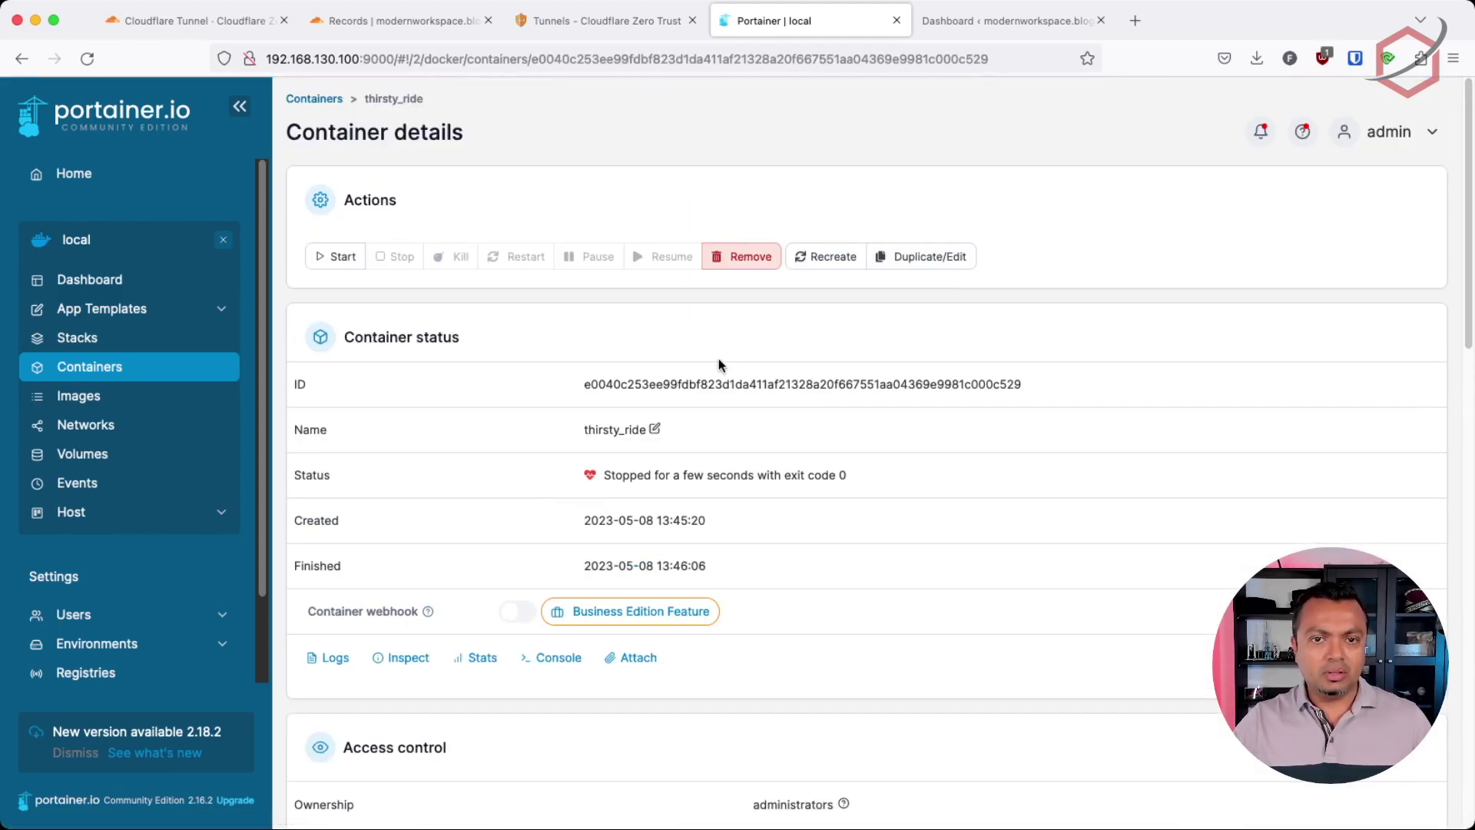
pyautogui.click(655, 429)
pyautogui.moveTo(676, 423); pyautogui.dragTo(571, 422)
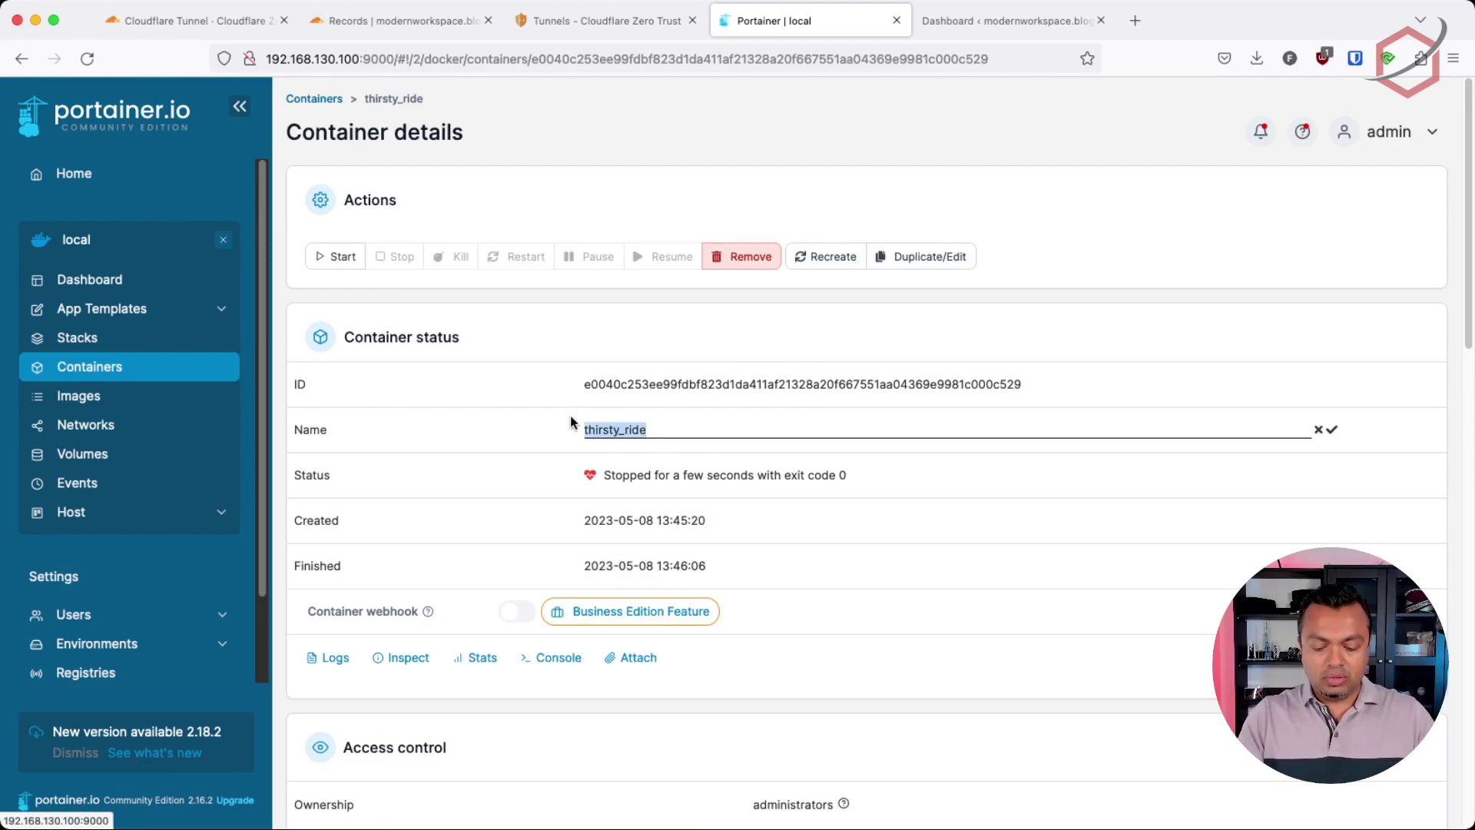
pyautogui.write('cloud_')
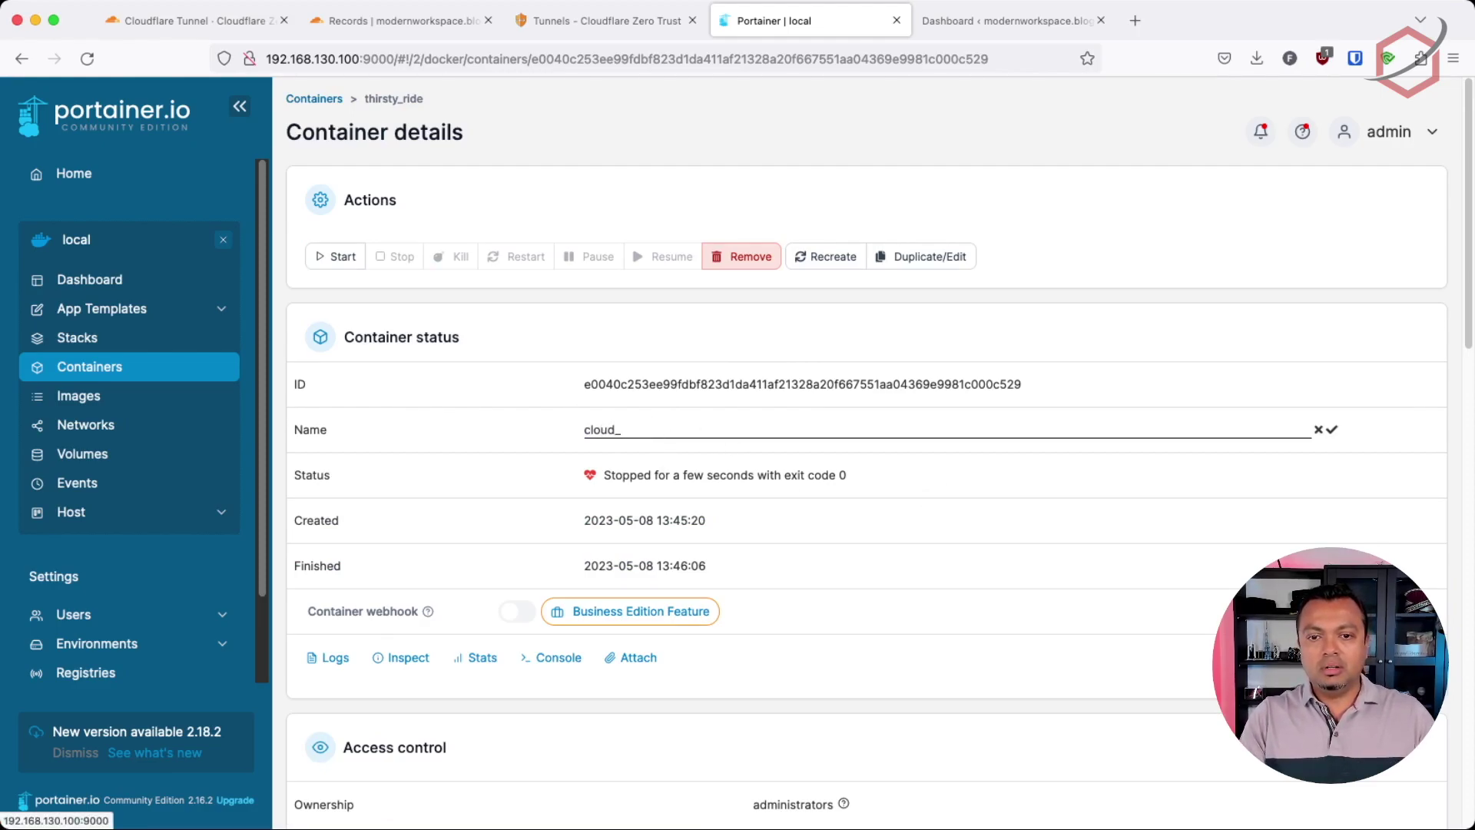
pyautogui.press('BackSpace')
pyautogui.write('flare_tunn')
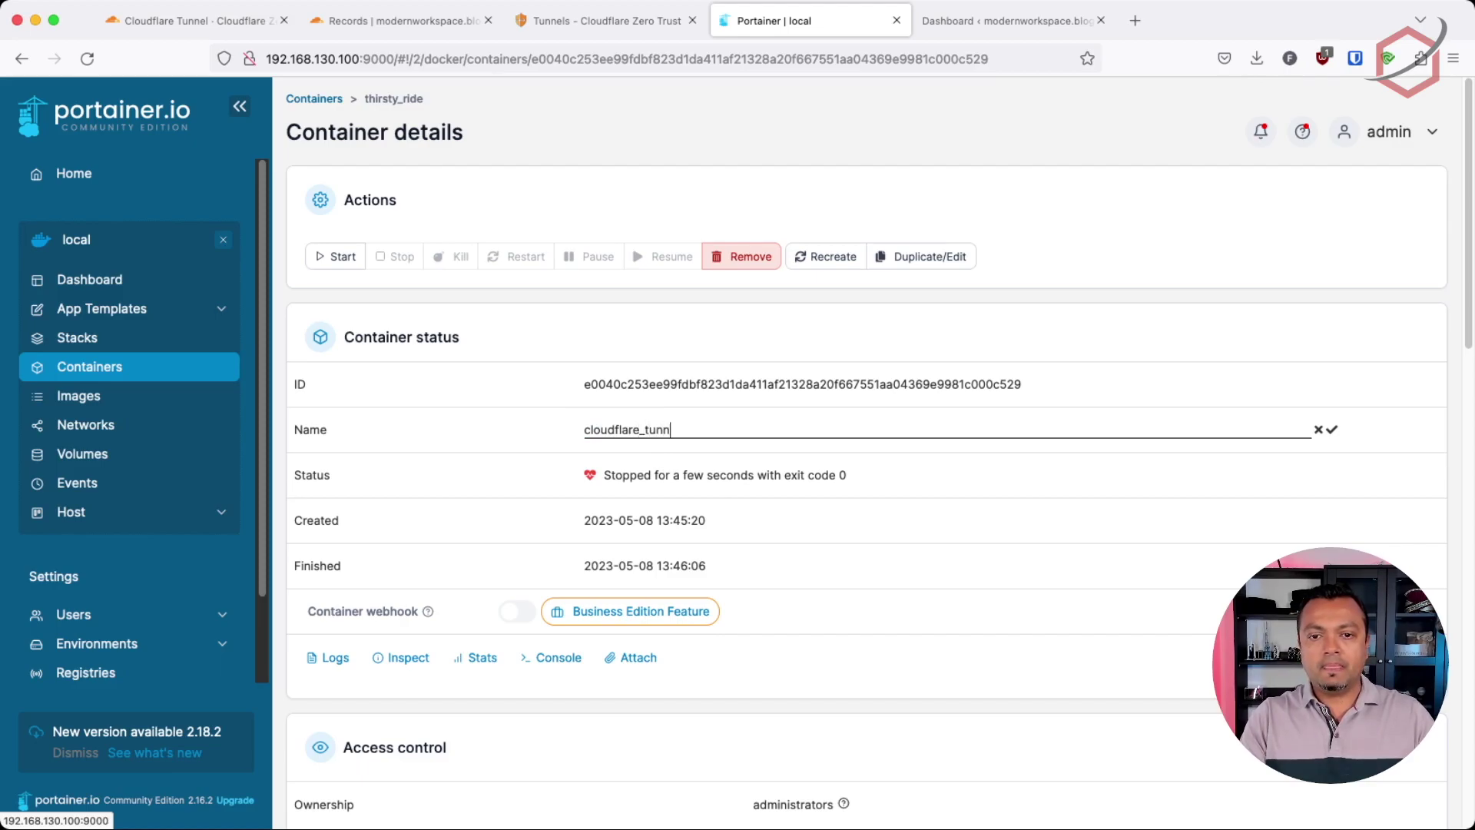
pyautogui.write('el')
pyautogui.press('Return')
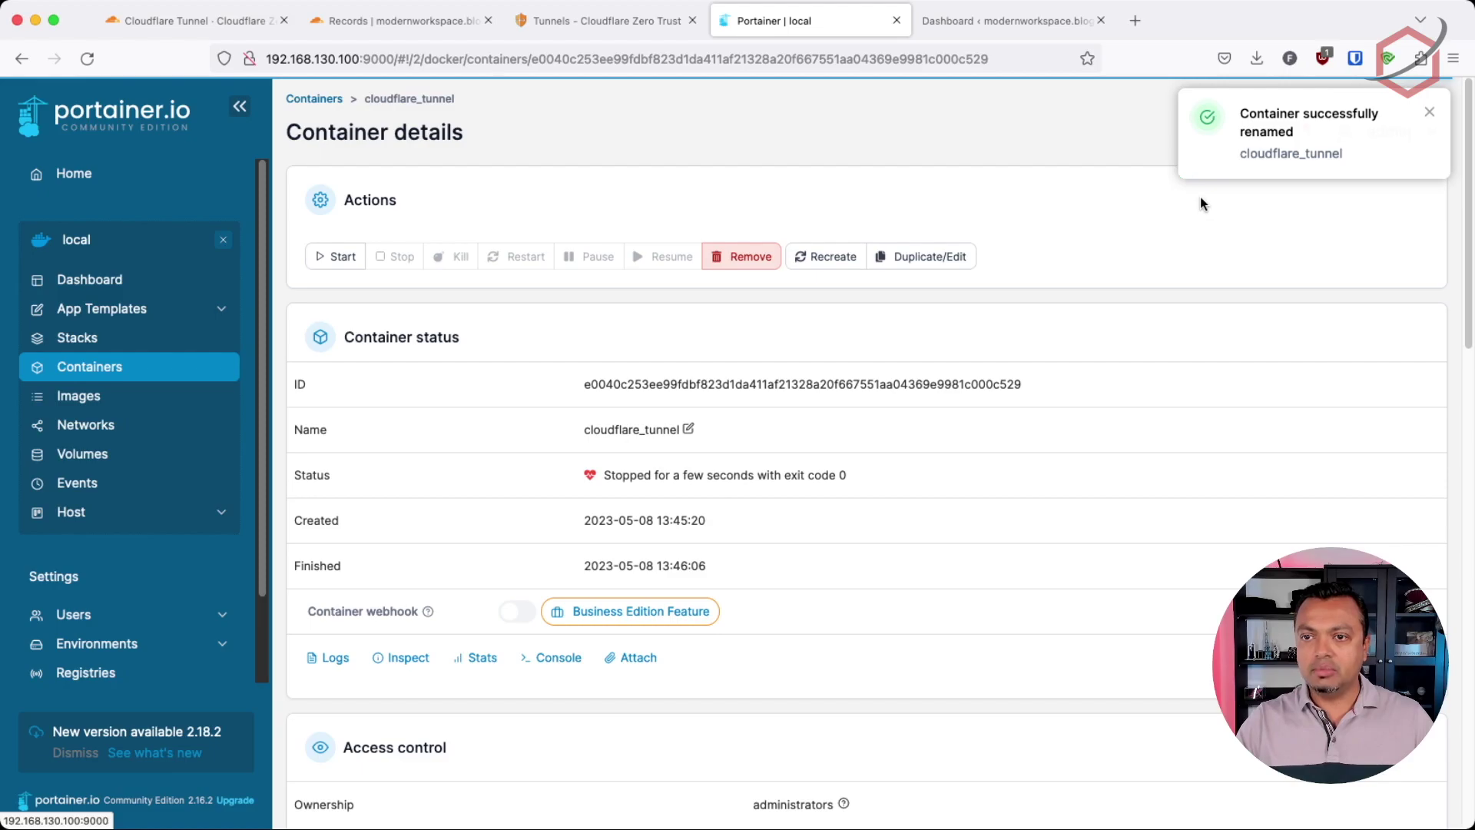
# Step: Set the container's restart policy to Always and apply the update
pyautogui.scroll(-9, 1214, 283)
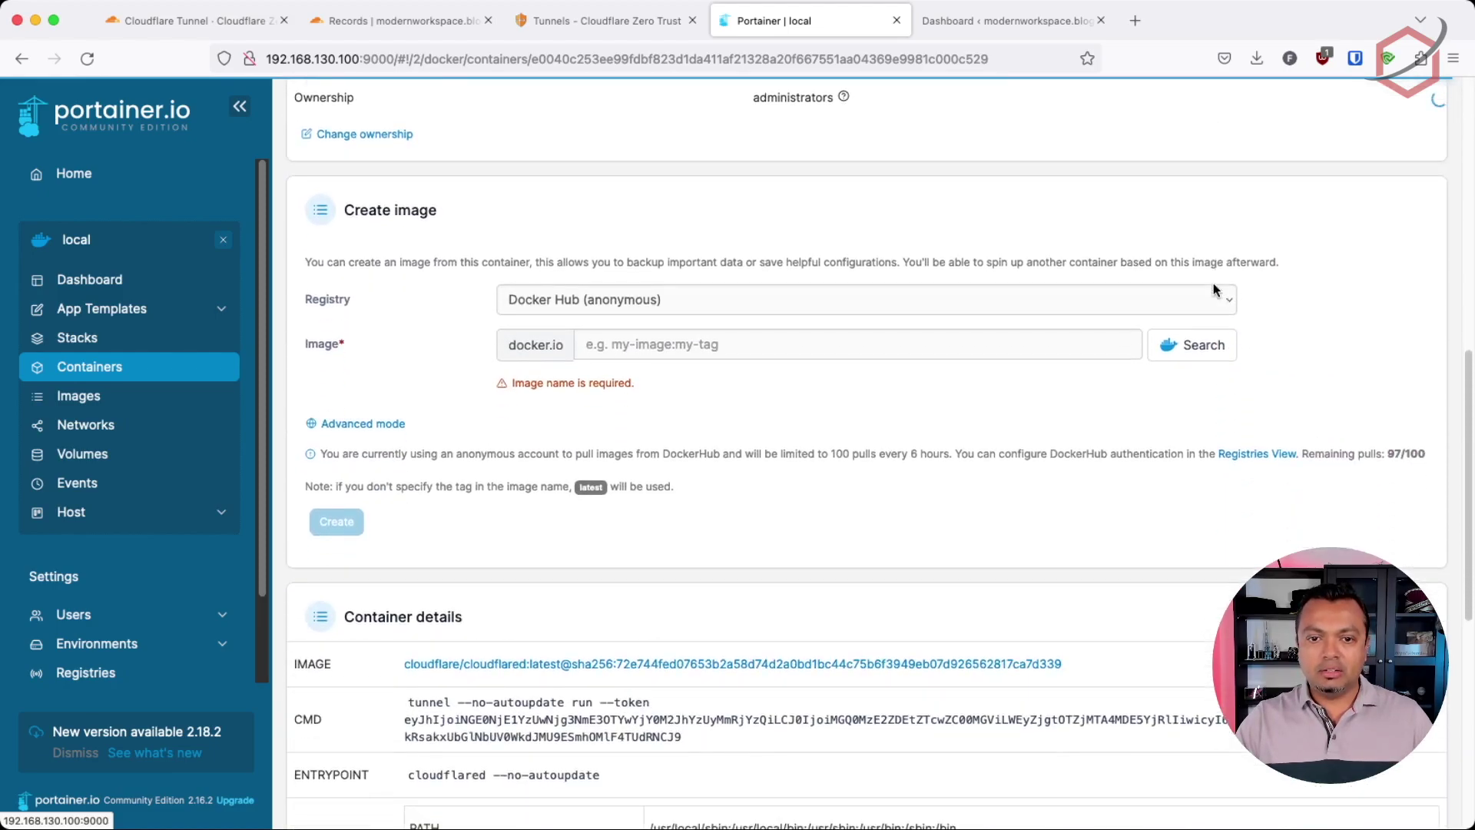
pyautogui.scroll(-7, 1214, 285)
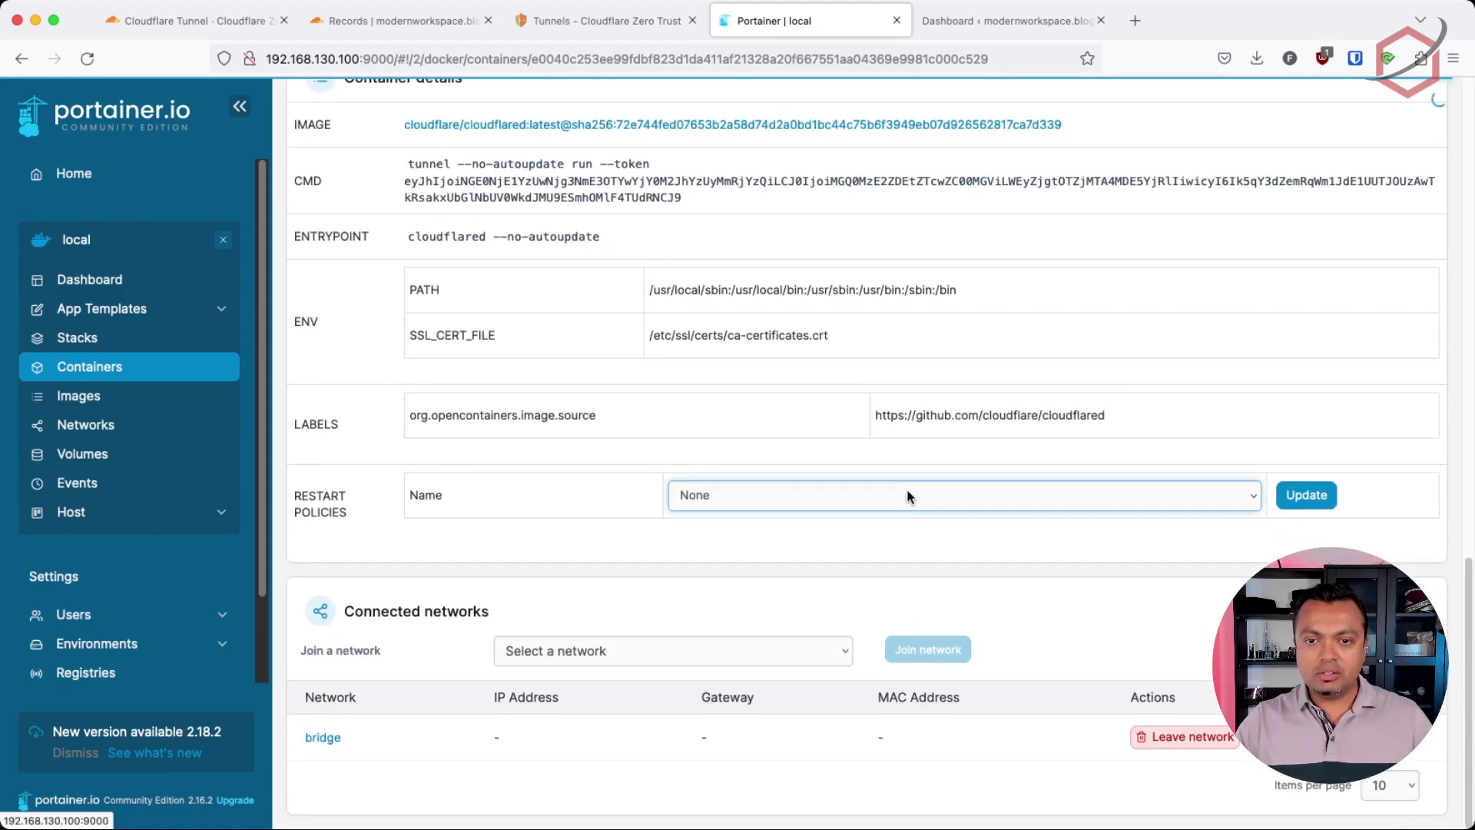
pyautogui.click(812, 530)
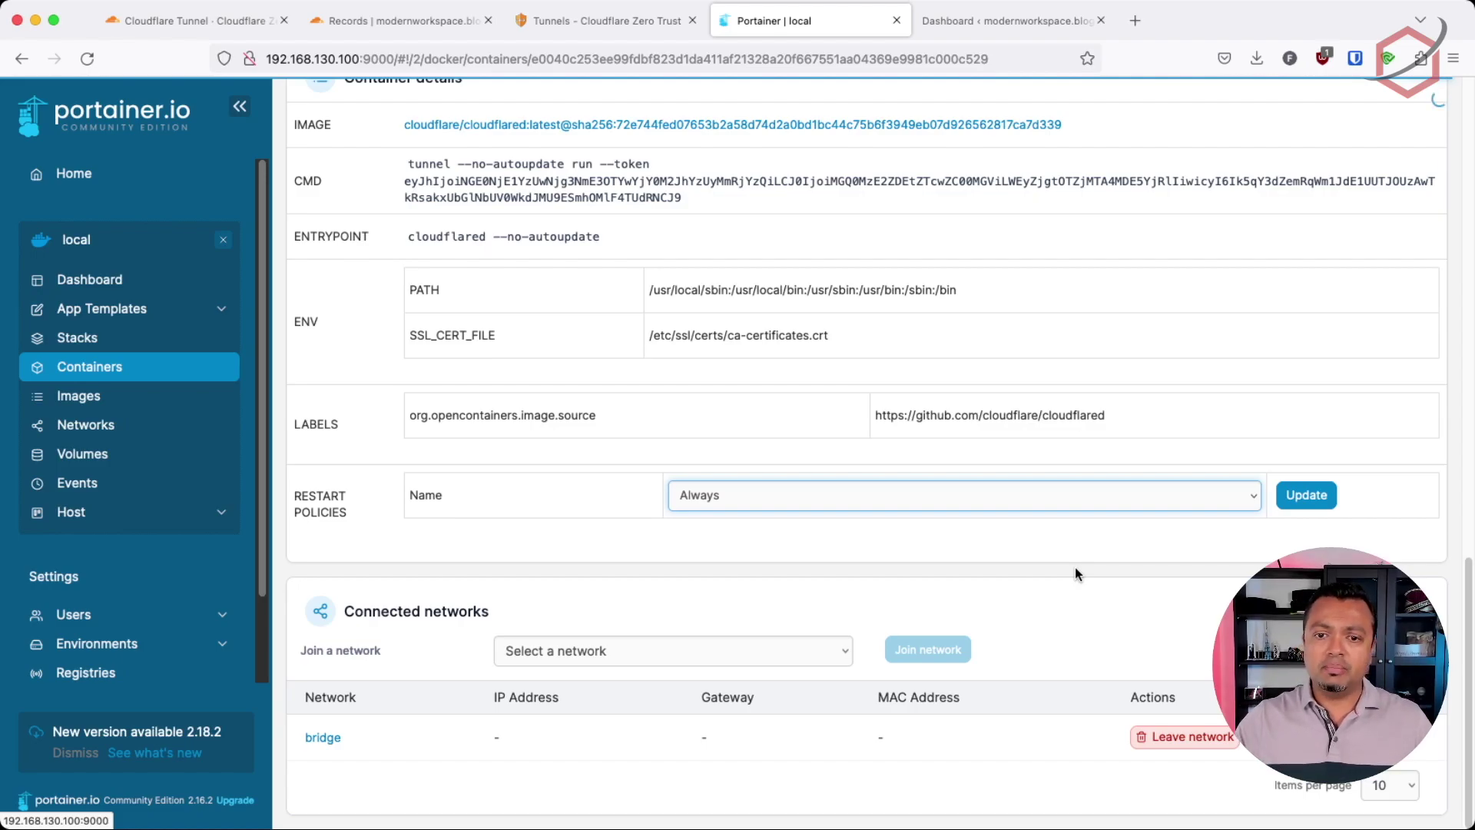
pyautogui.click(1306, 495)
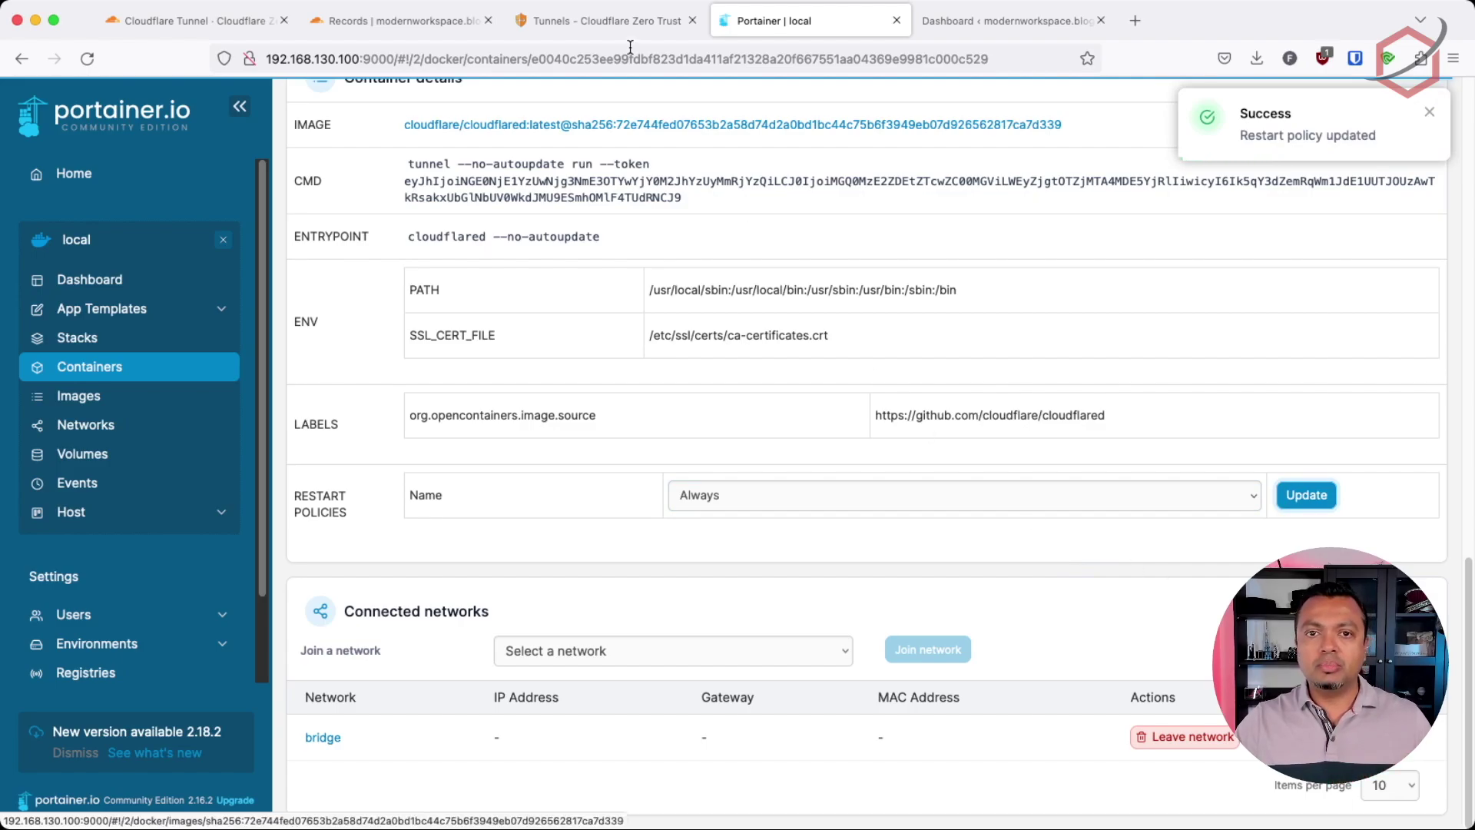
# Step: Return to the container list and start the cloudflare_tunnel container
pyautogui.click(104, 370)
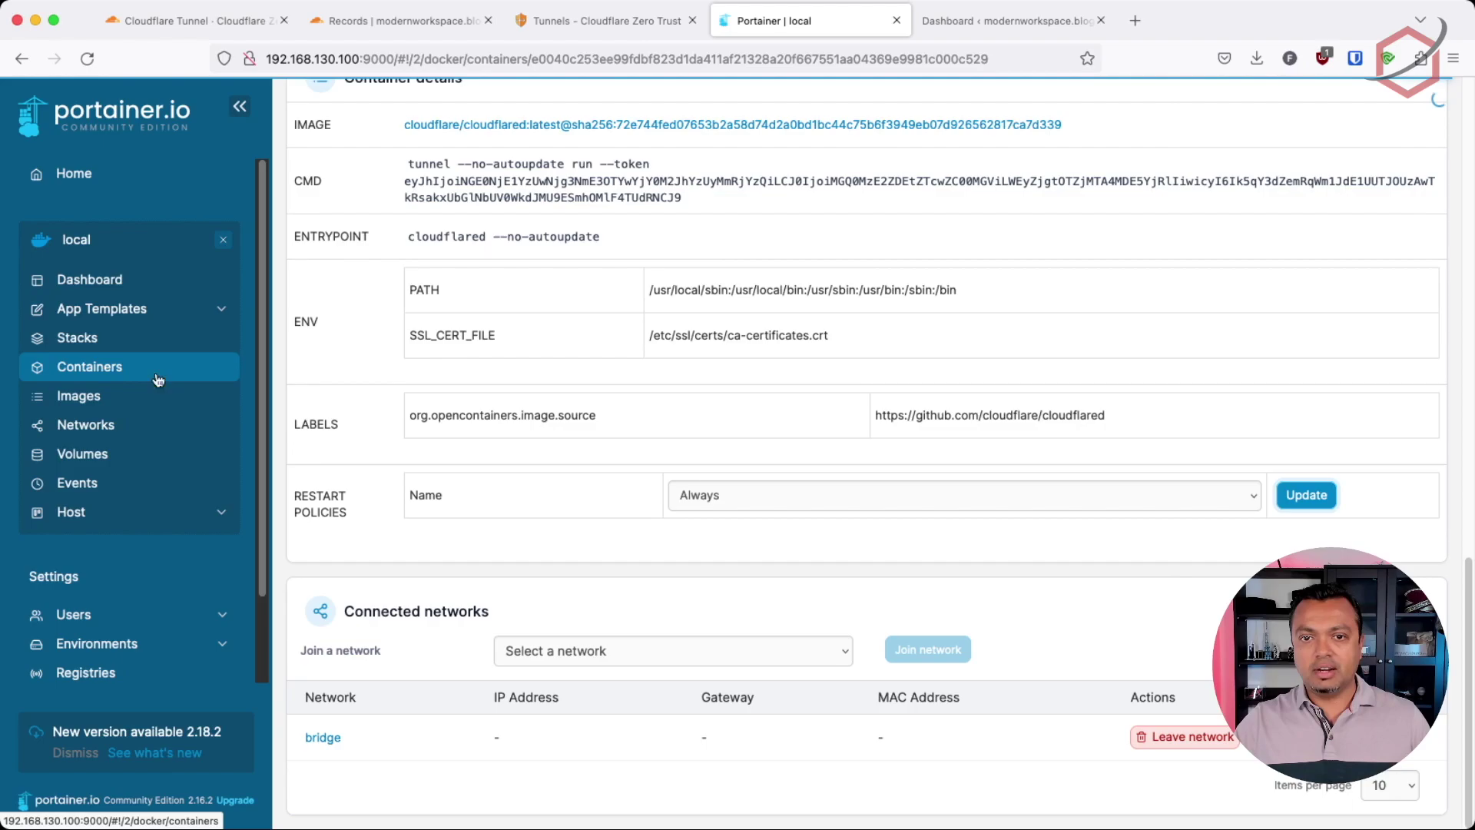
pyautogui.scroll(8, 115, 392)
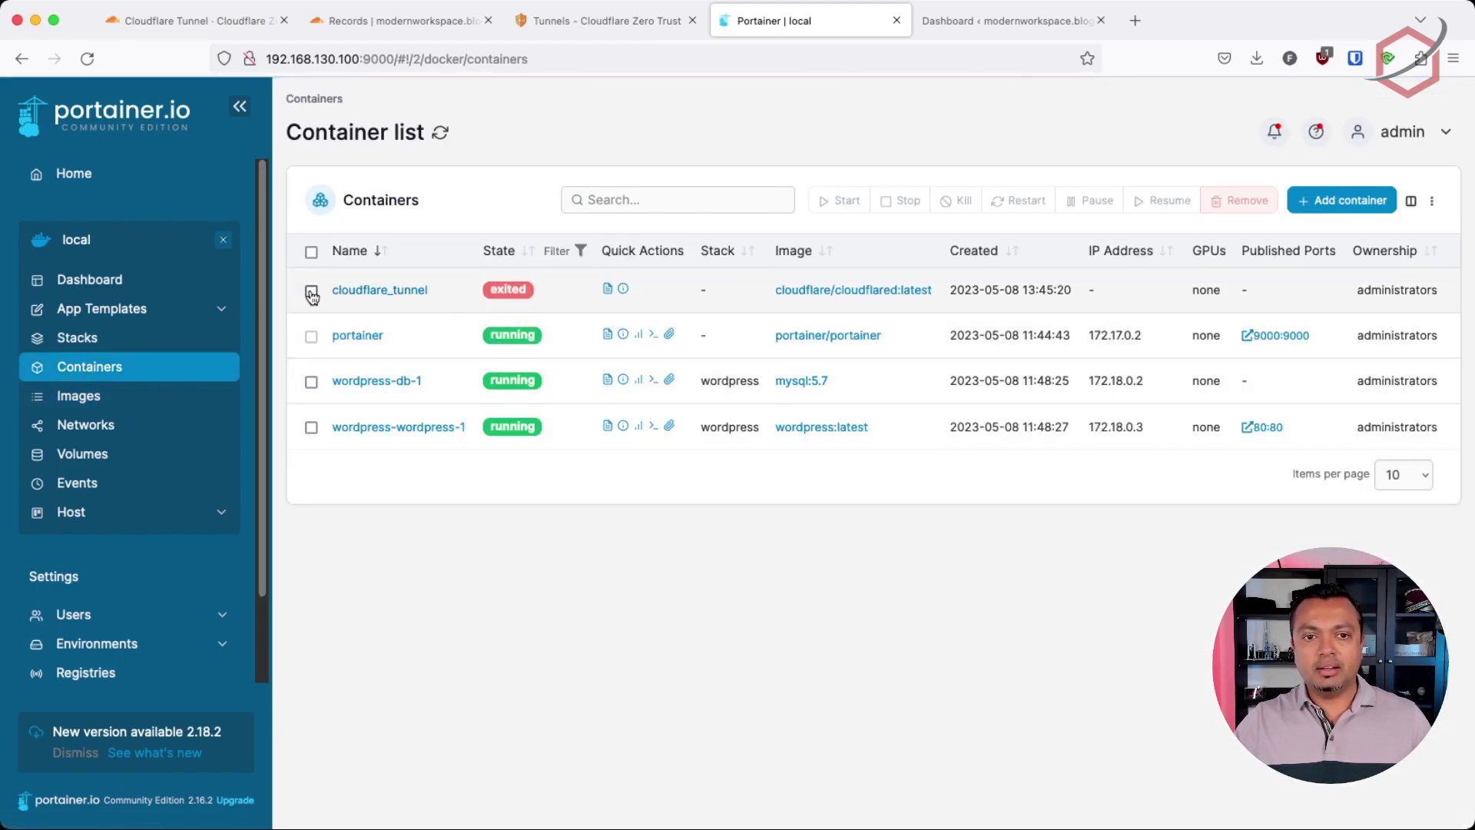
pyautogui.click(312, 293)
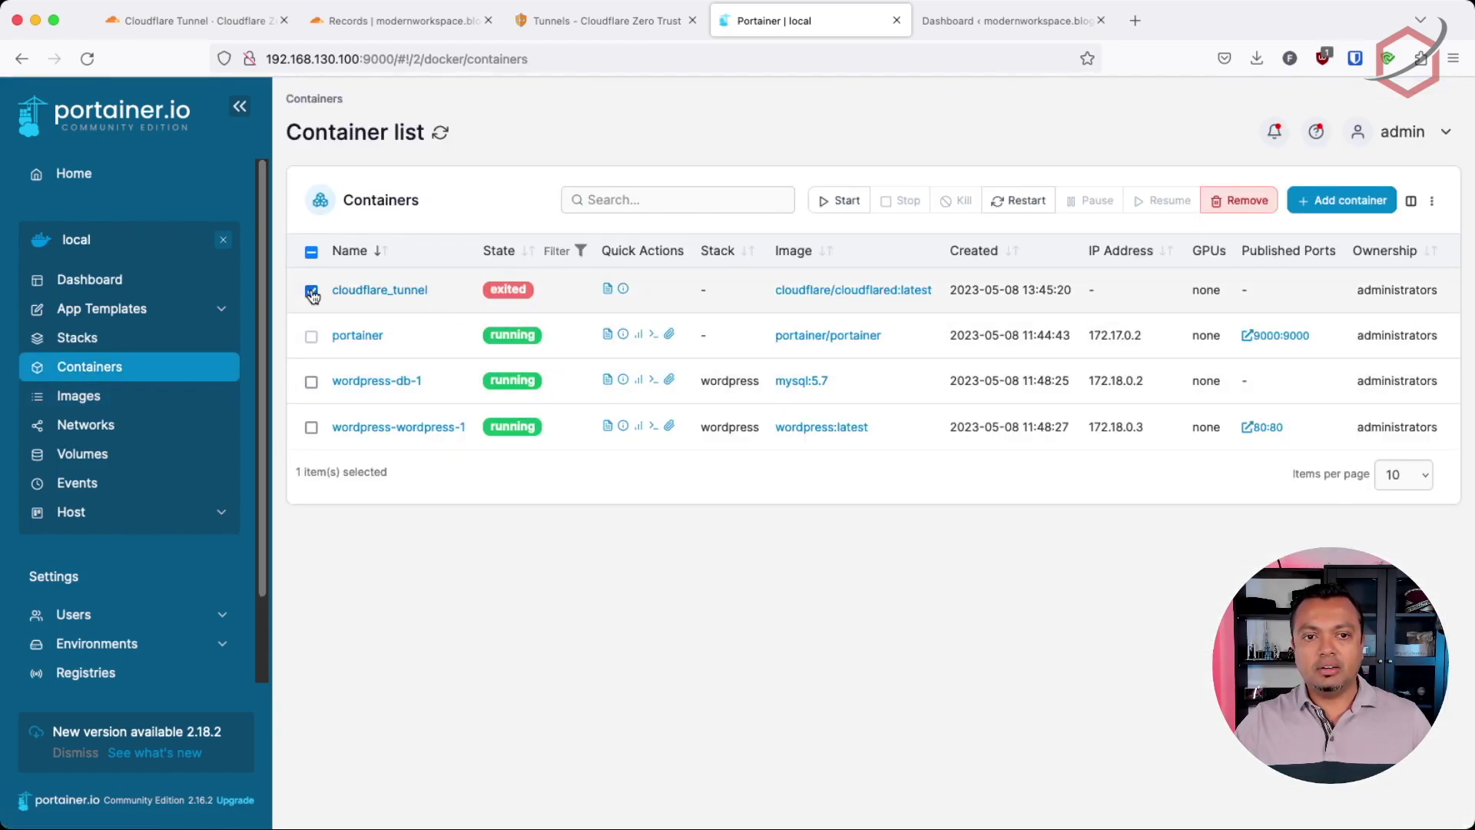
pyautogui.click(844, 201)
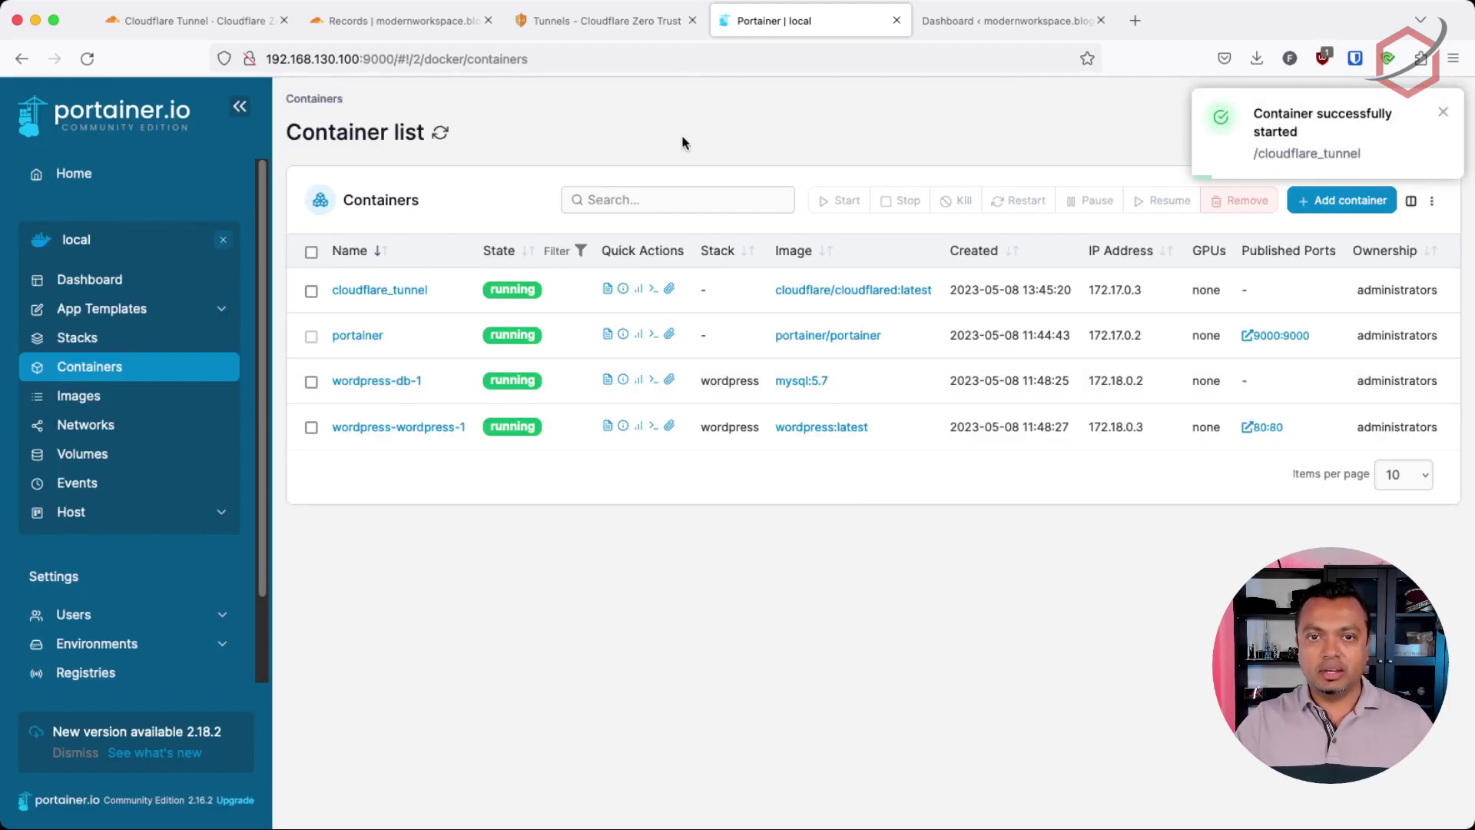
# Step: Switch to Cloudflare Zero Trust and refresh the tunnel list to check the restarted tunnel's status
pyautogui.click(648, 34)
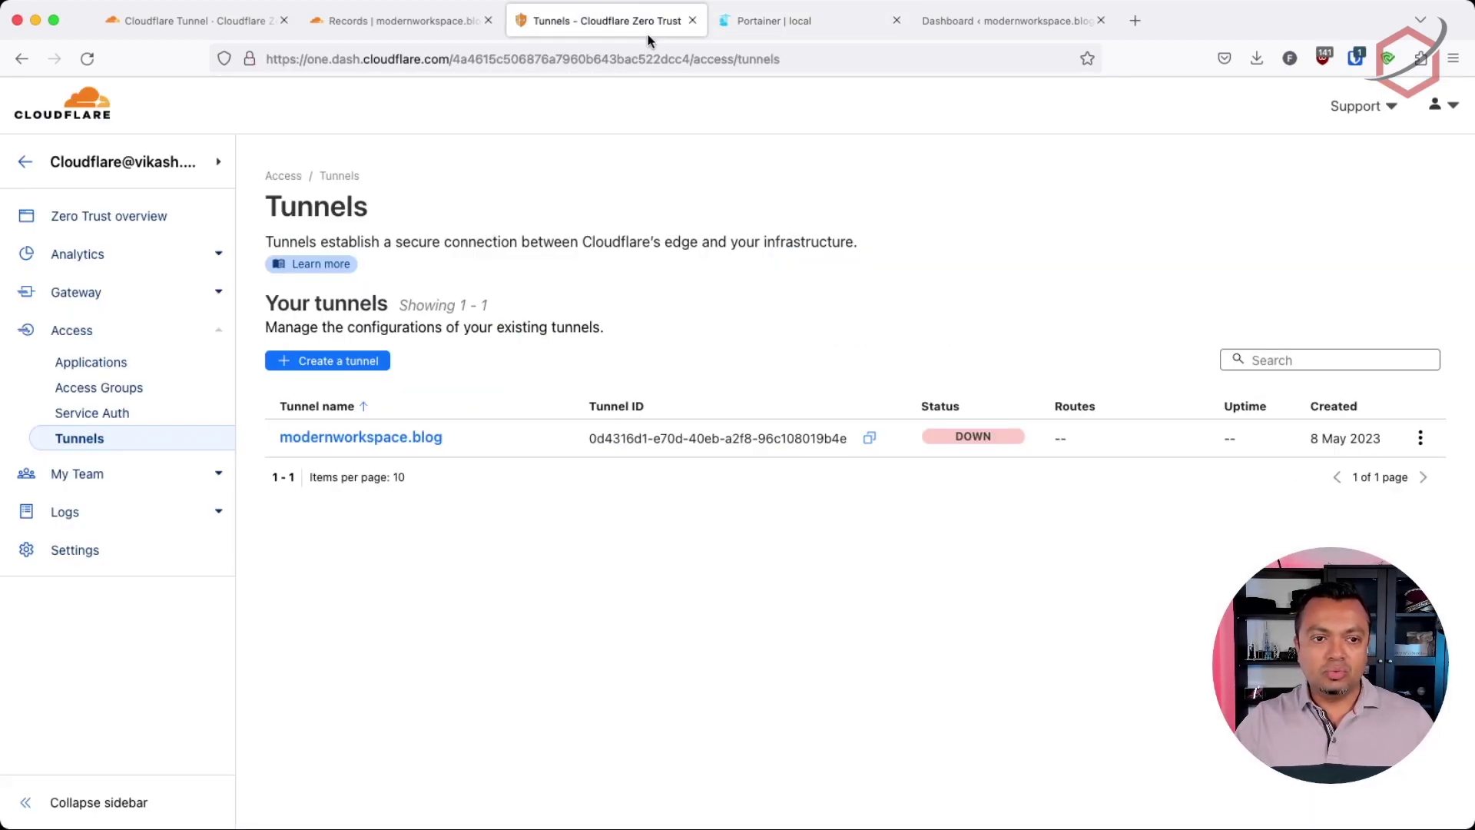
pyautogui.click(89, 414)
pyautogui.click(81, 444)
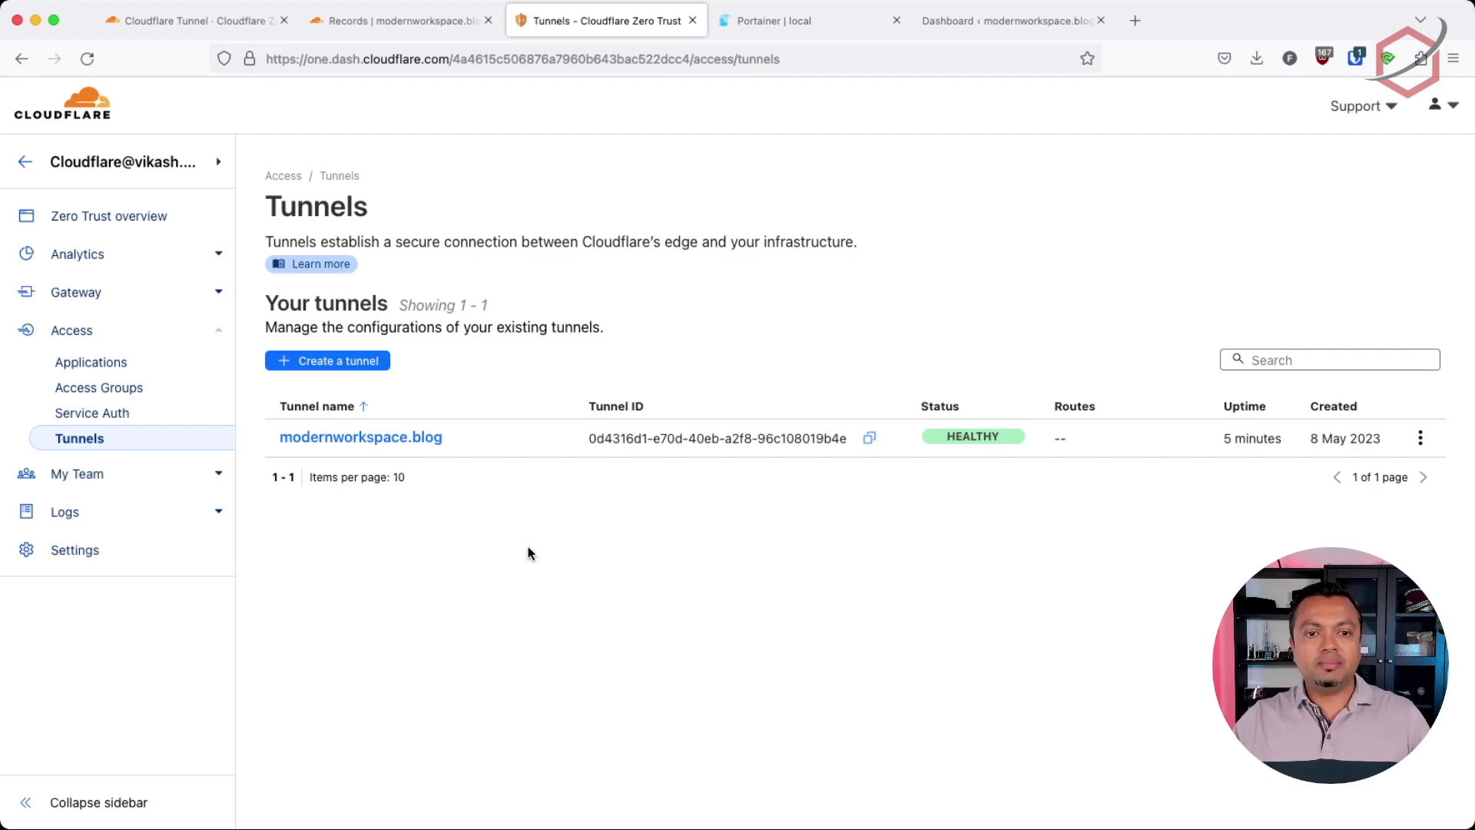
# Step: Open the modernworkspace.blog tunnel's configuration and start adding a public hostname
pyautogui.click(399, 438)
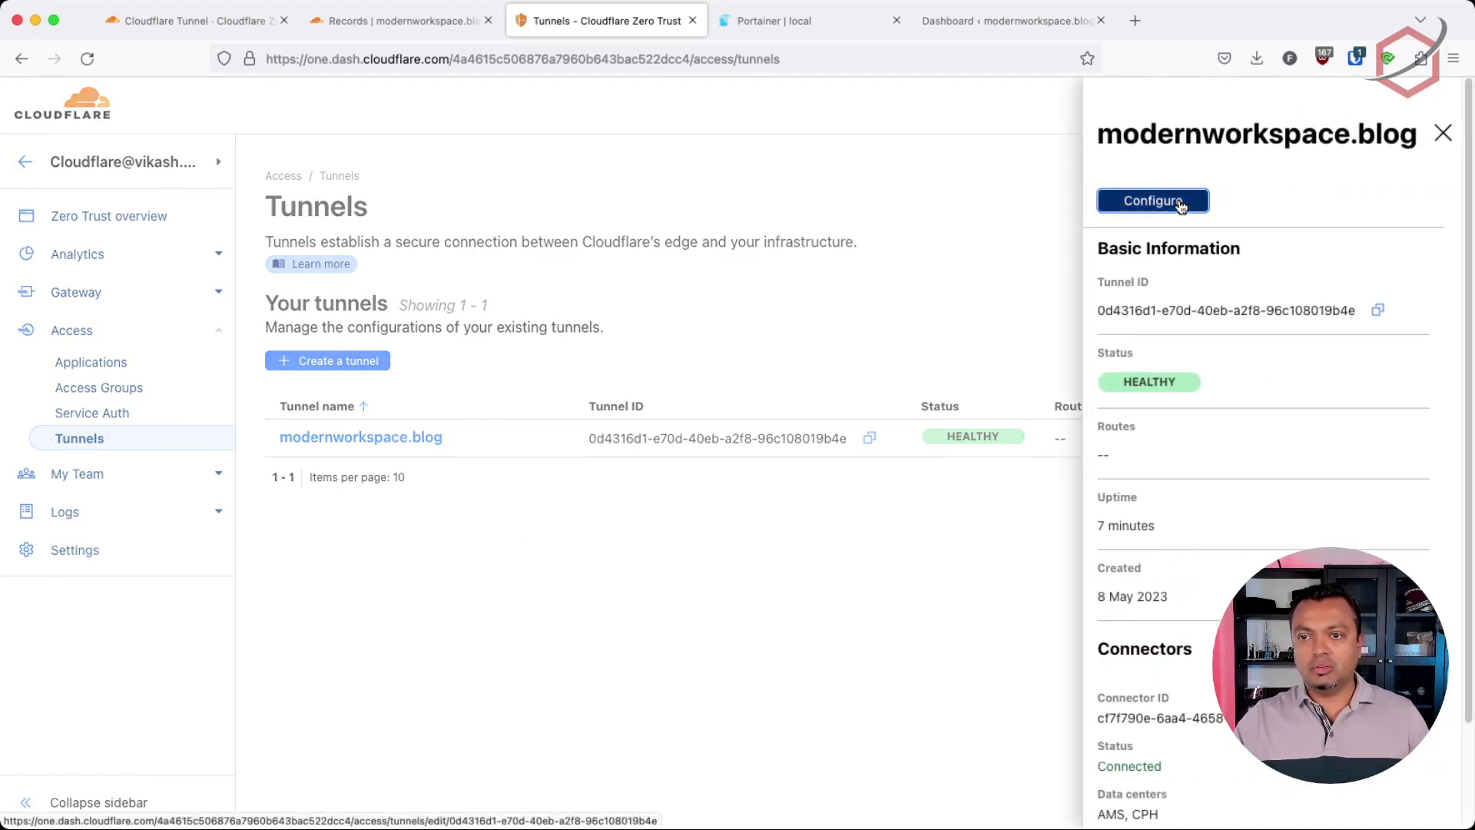
pyautogui.click(1180, 204)
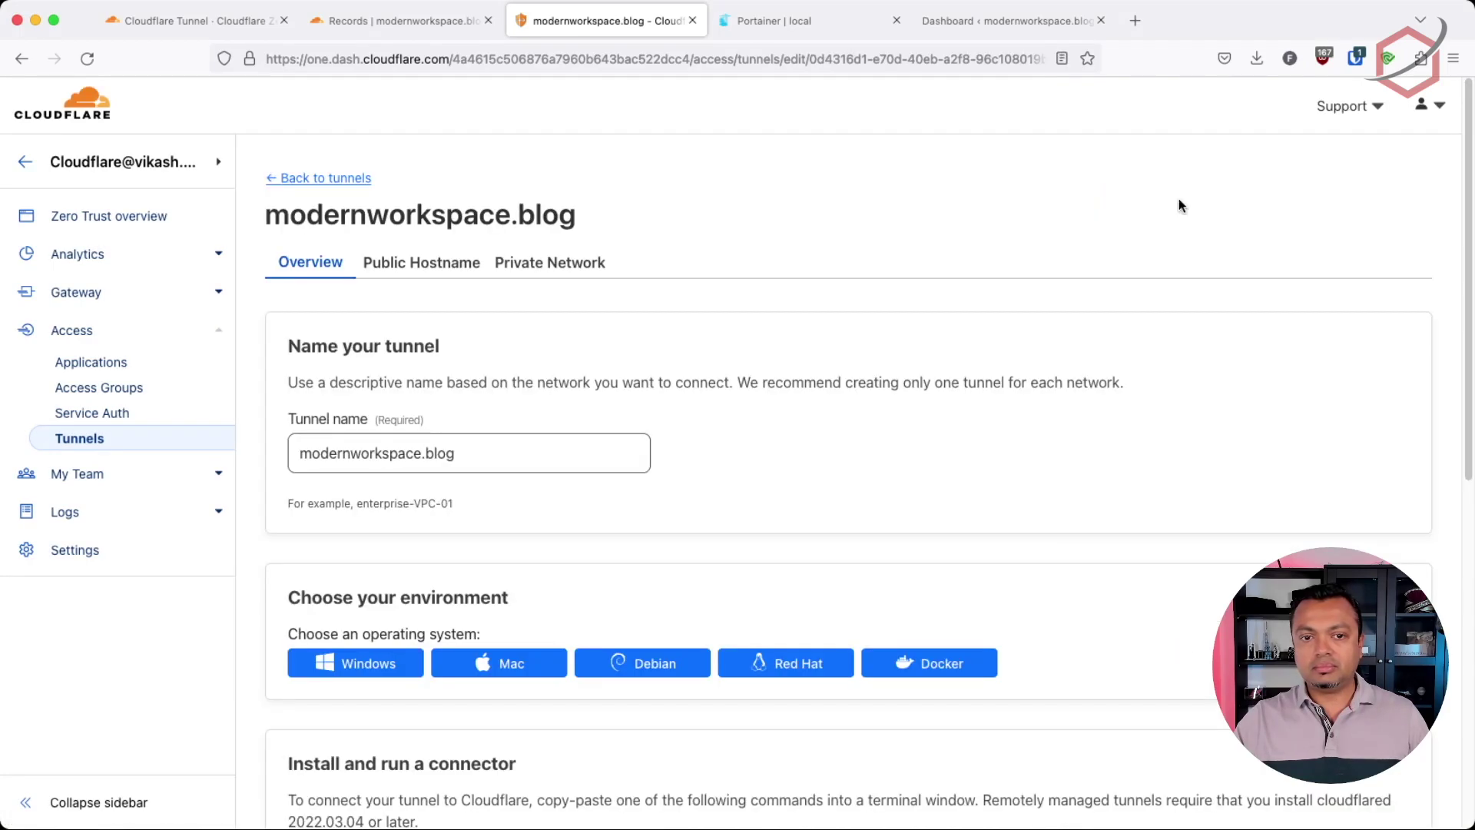
pyautogui.click(438, 270)
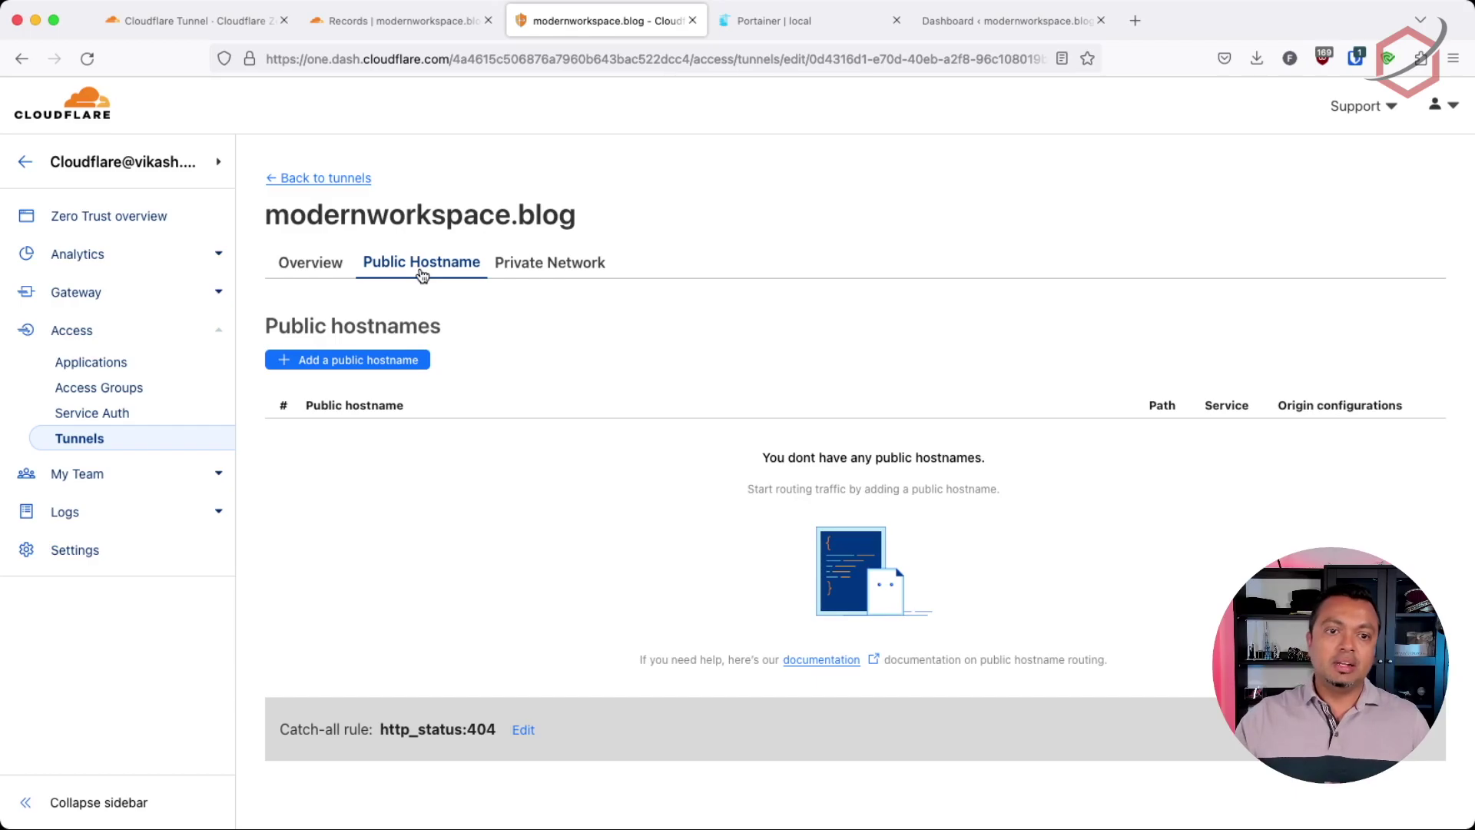
pyautogui.click(378, 358)
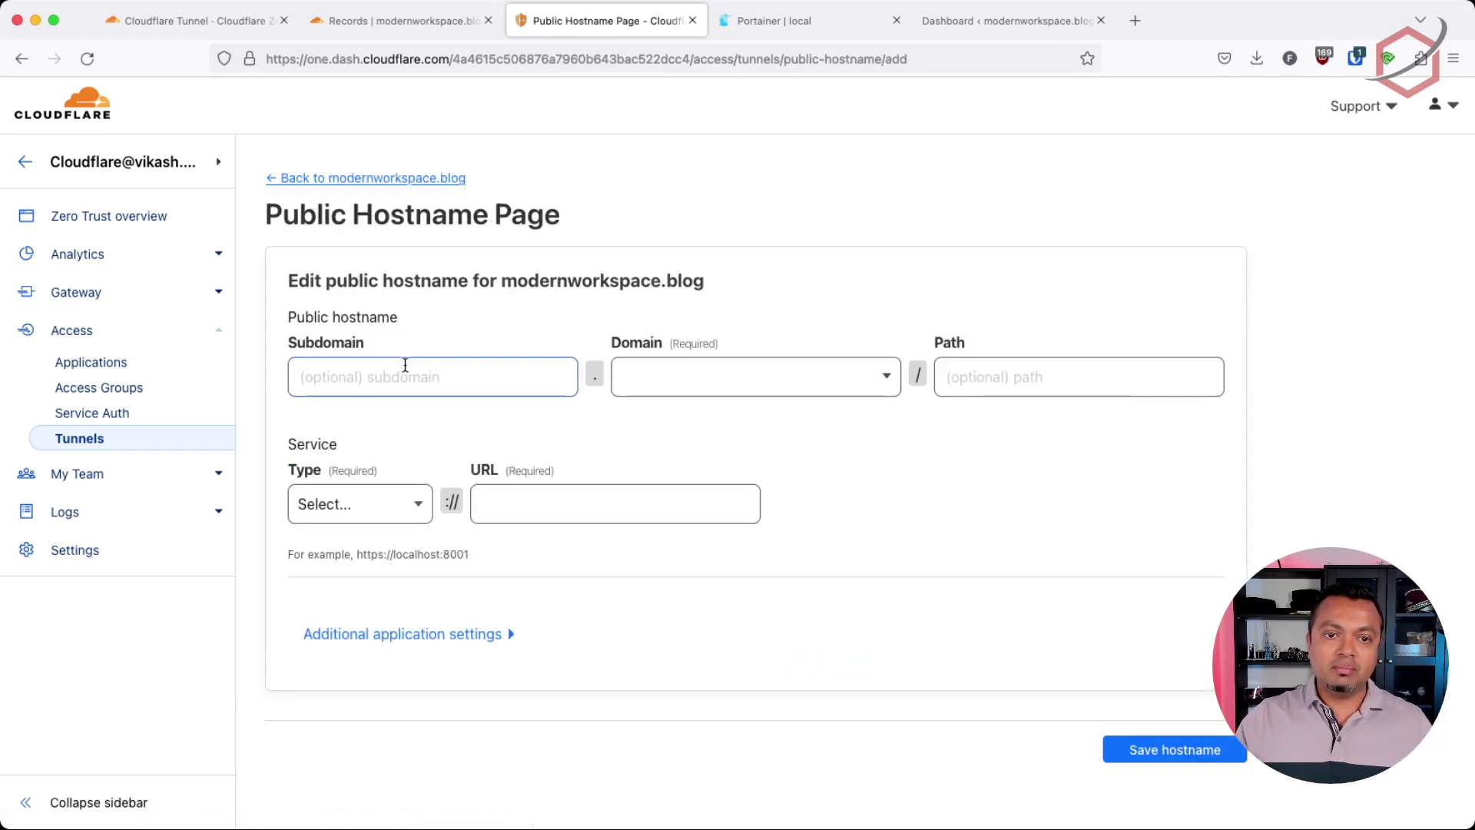
# Step: Set the public hostname to subdomain portainer on domain modernworkspace.blog, with HTTP as the service type
pyautogui.click(405, 365)
pyautogui.write('porta')
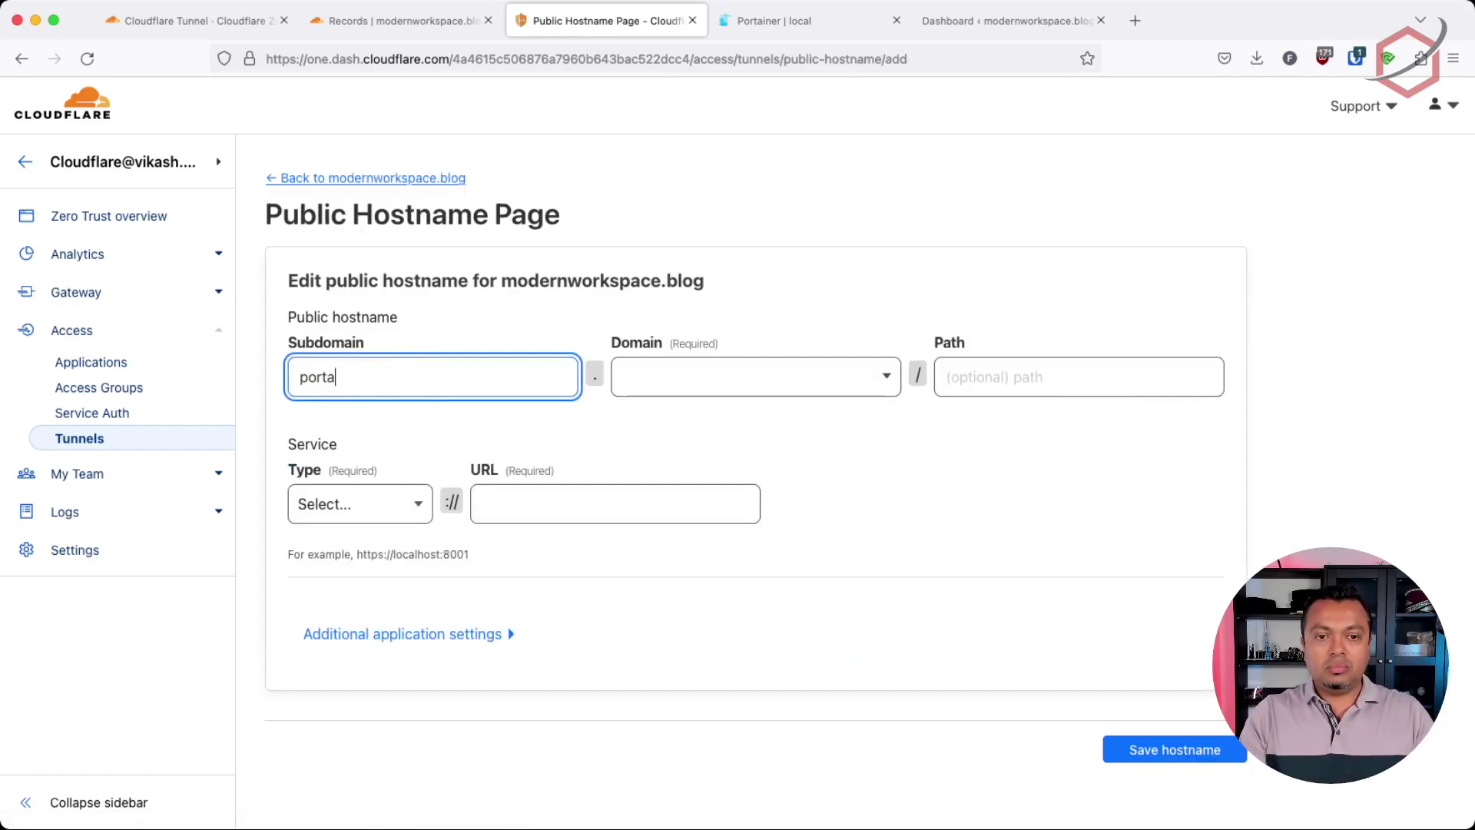
pyautogui.write('iner')
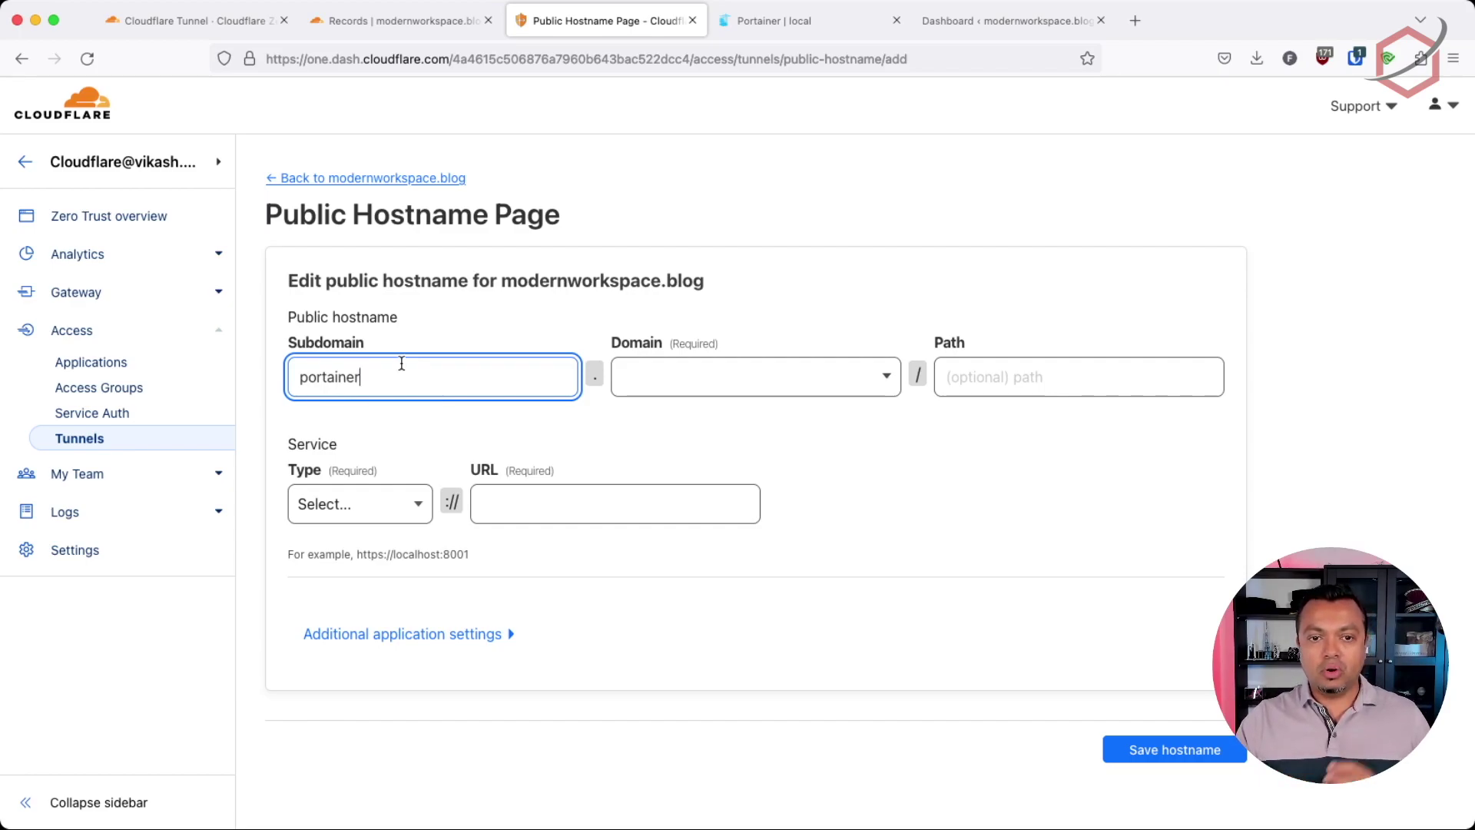
pyautogui.click(752, 367)
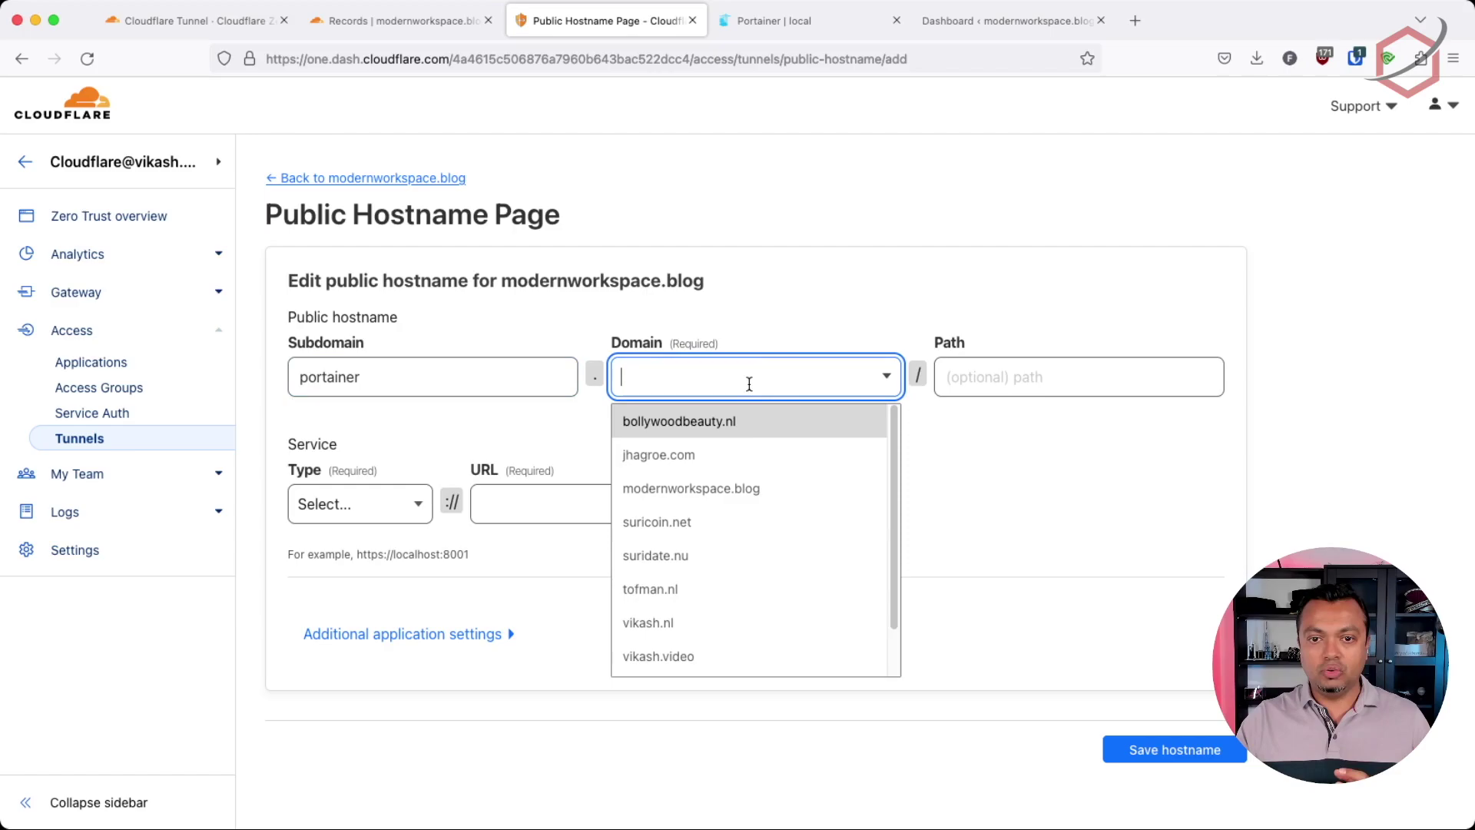
pyautogui.click(745, 489)
pyautogui.click(447, 387)
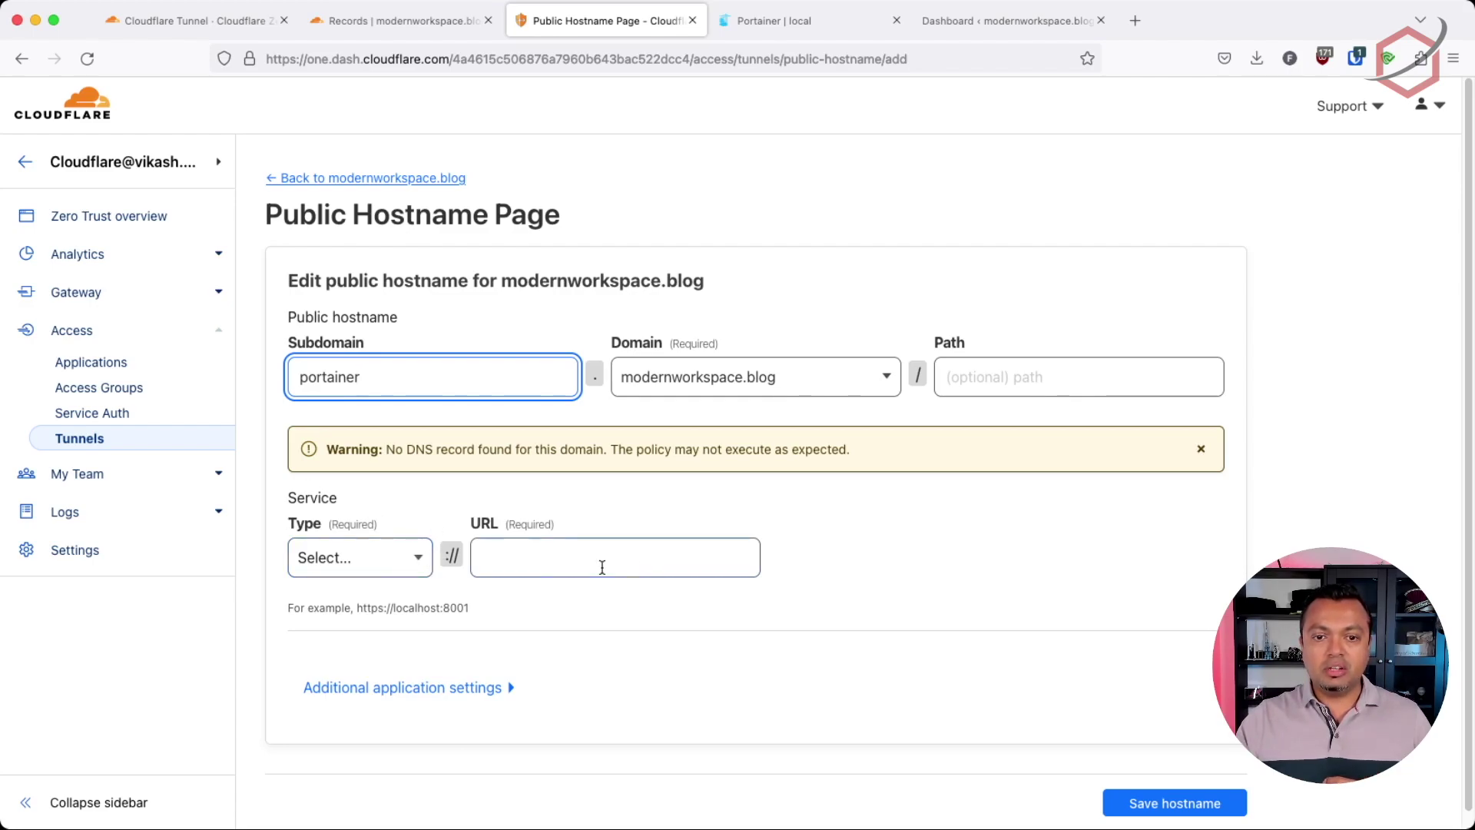
pyautogui.click(412, 560)
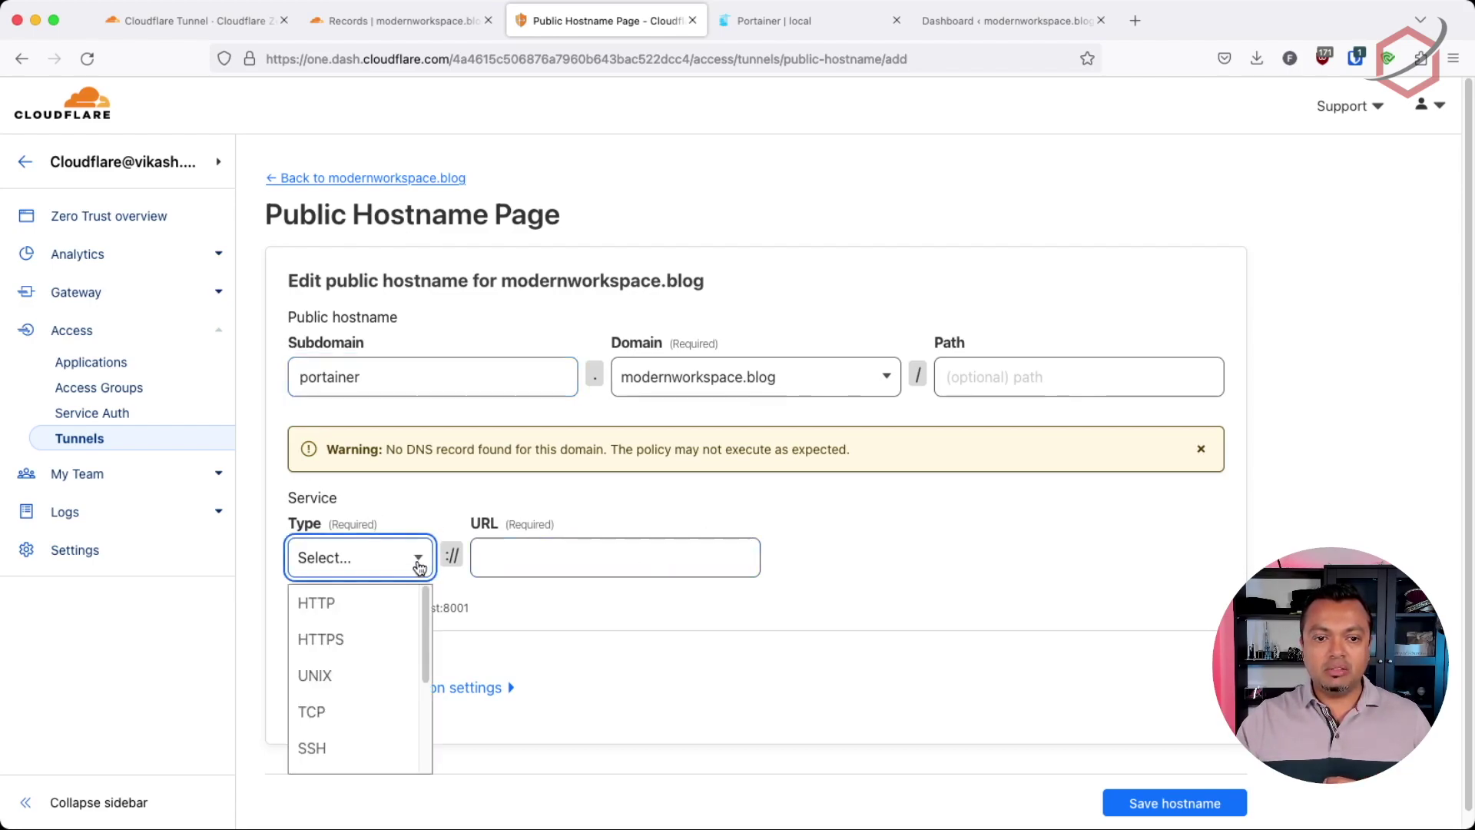
pyautogui.click(389, 615)
# Step: Switch to Portainer and copy the host and port 192.168.130.100:9000 from its web address
pyautogui.click(791, 28)
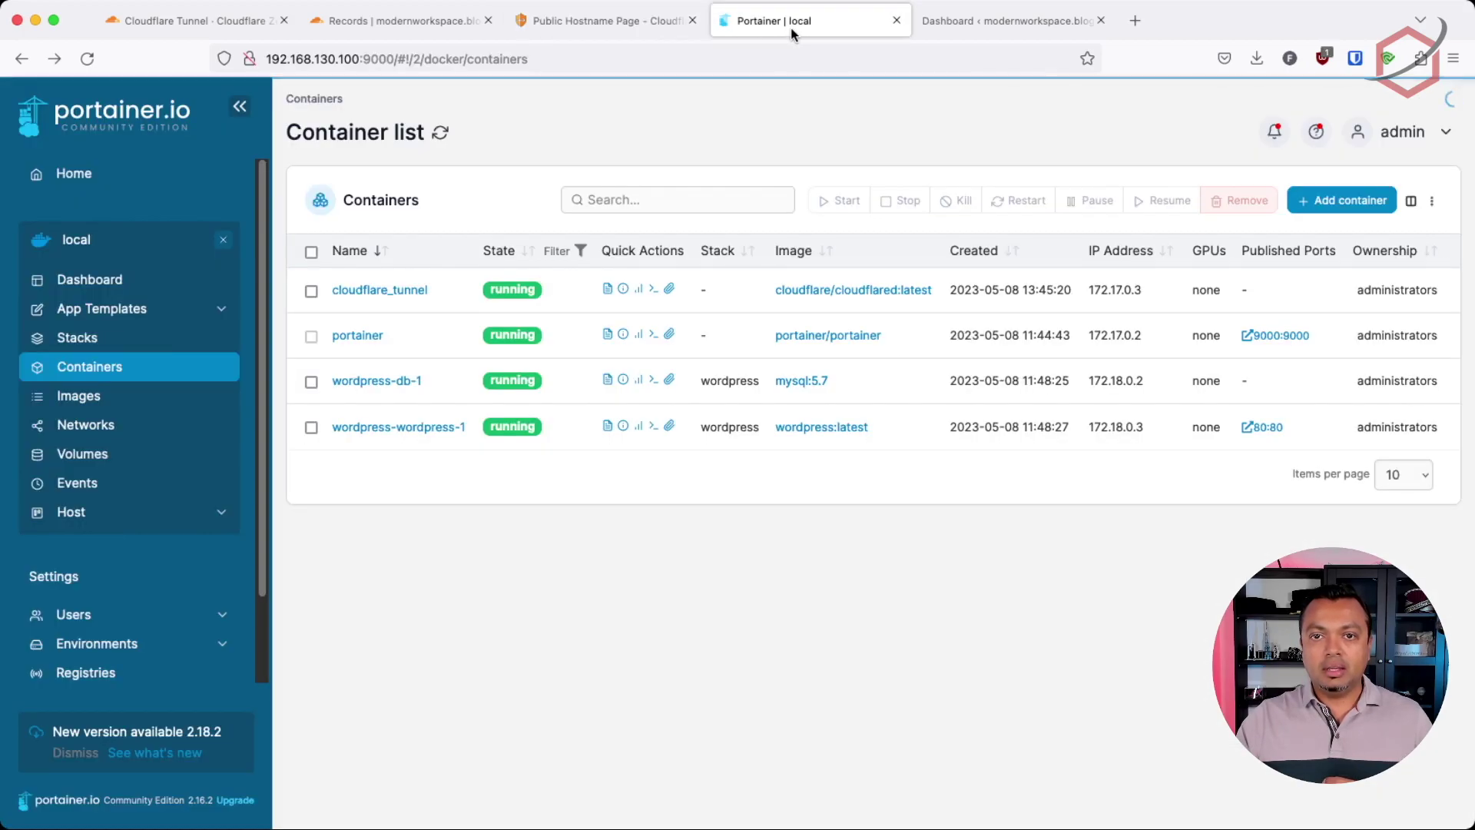
pyautogui.click(401, 55)
pyautogui.press('Left')
pyautogui.press('Right')
pyautogui.press('Right')
pyautogui.press('Right')
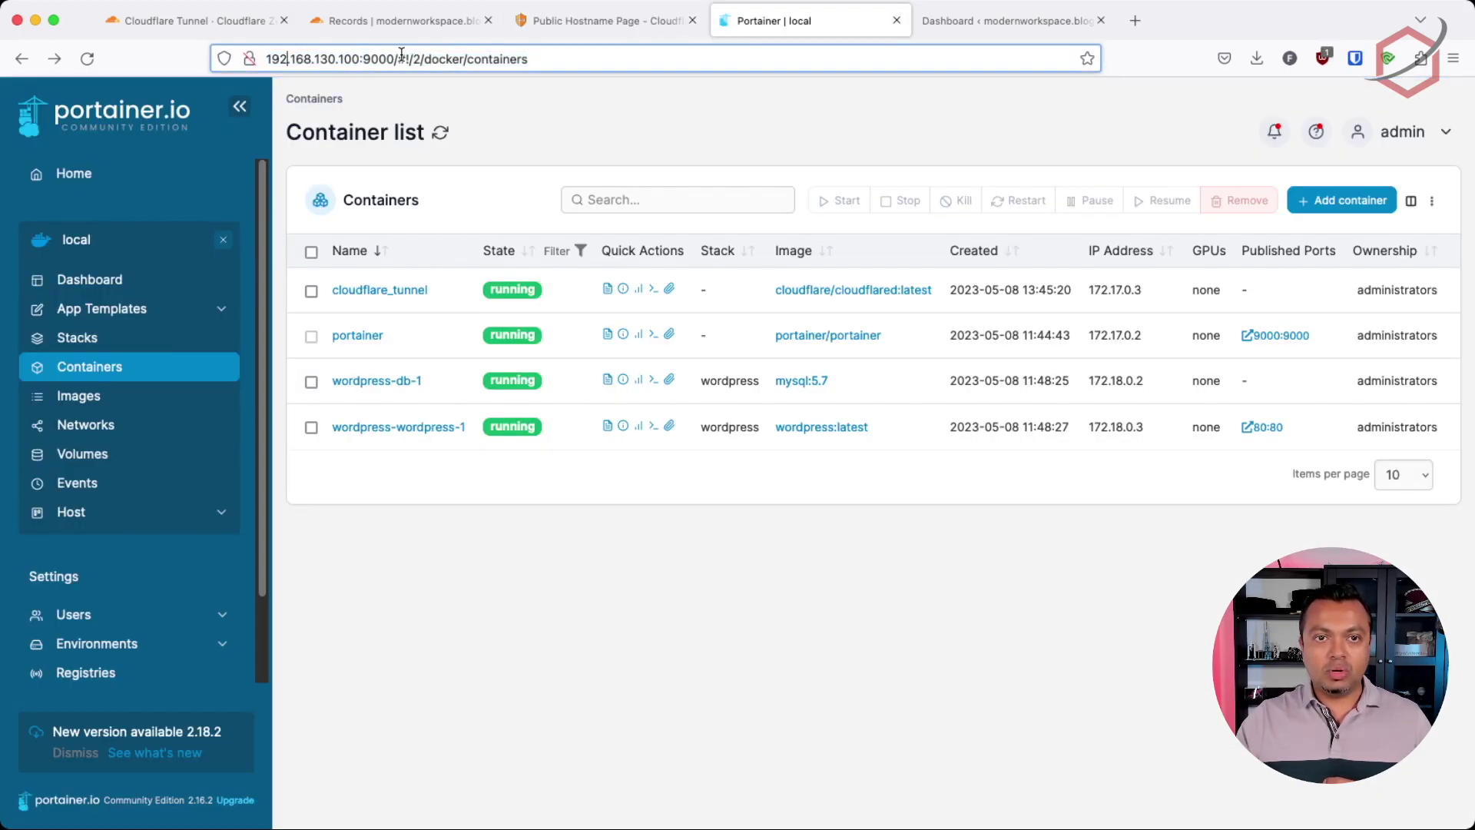
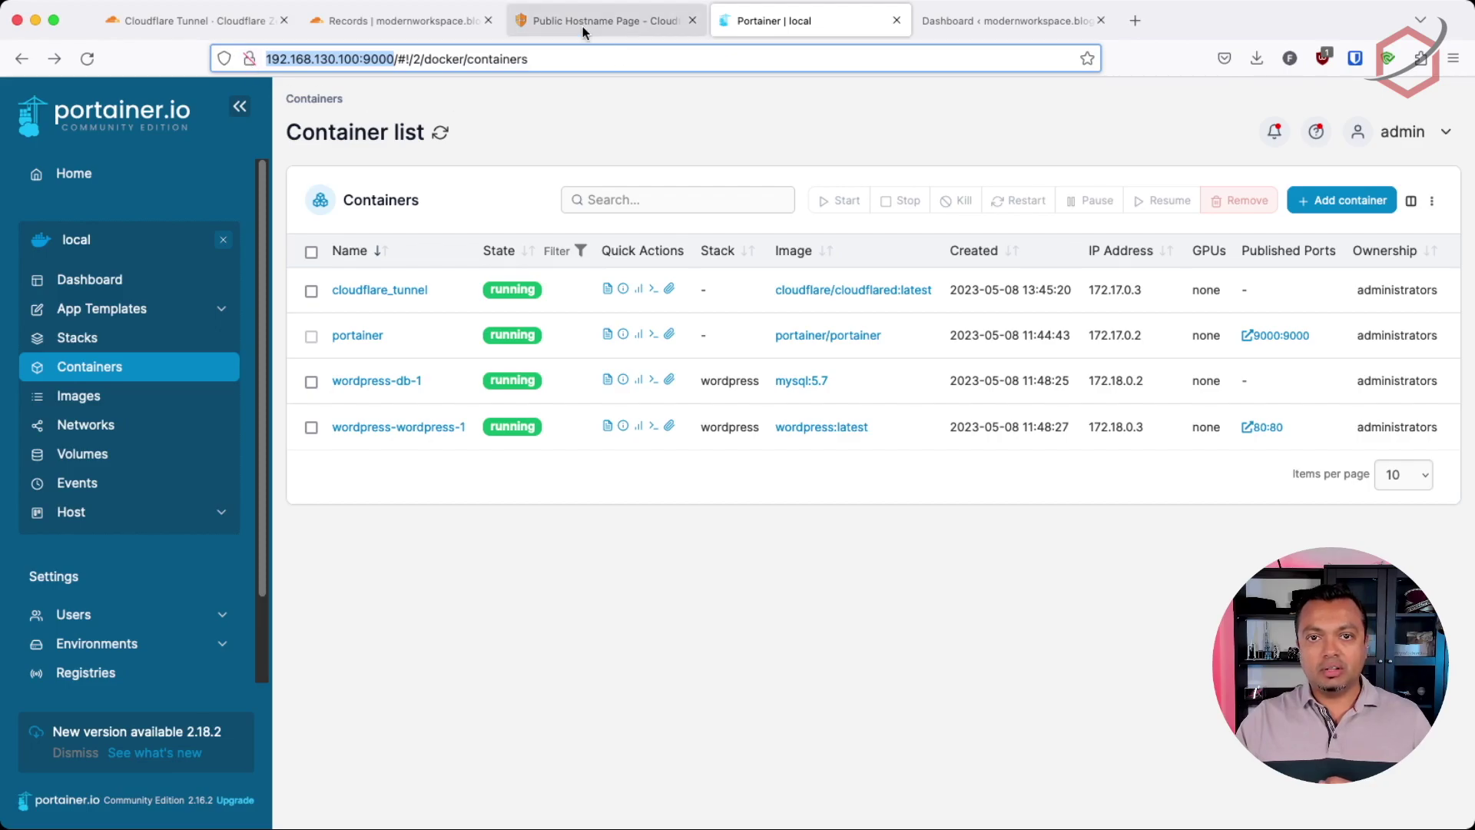
pyautogui.click(583, 31)
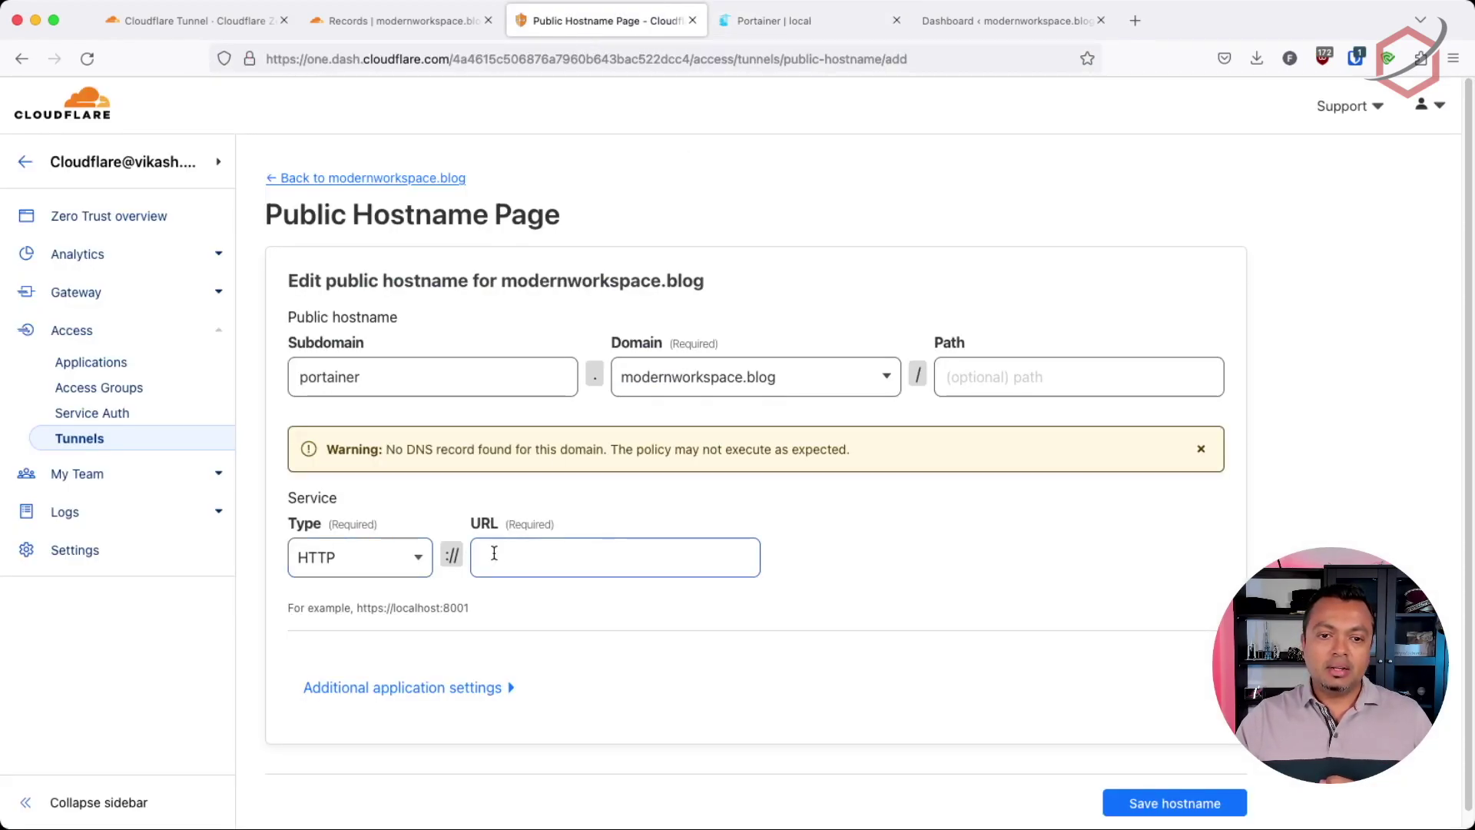
pyautogui.click(407, 565)
pyautogui.click(407, 565)
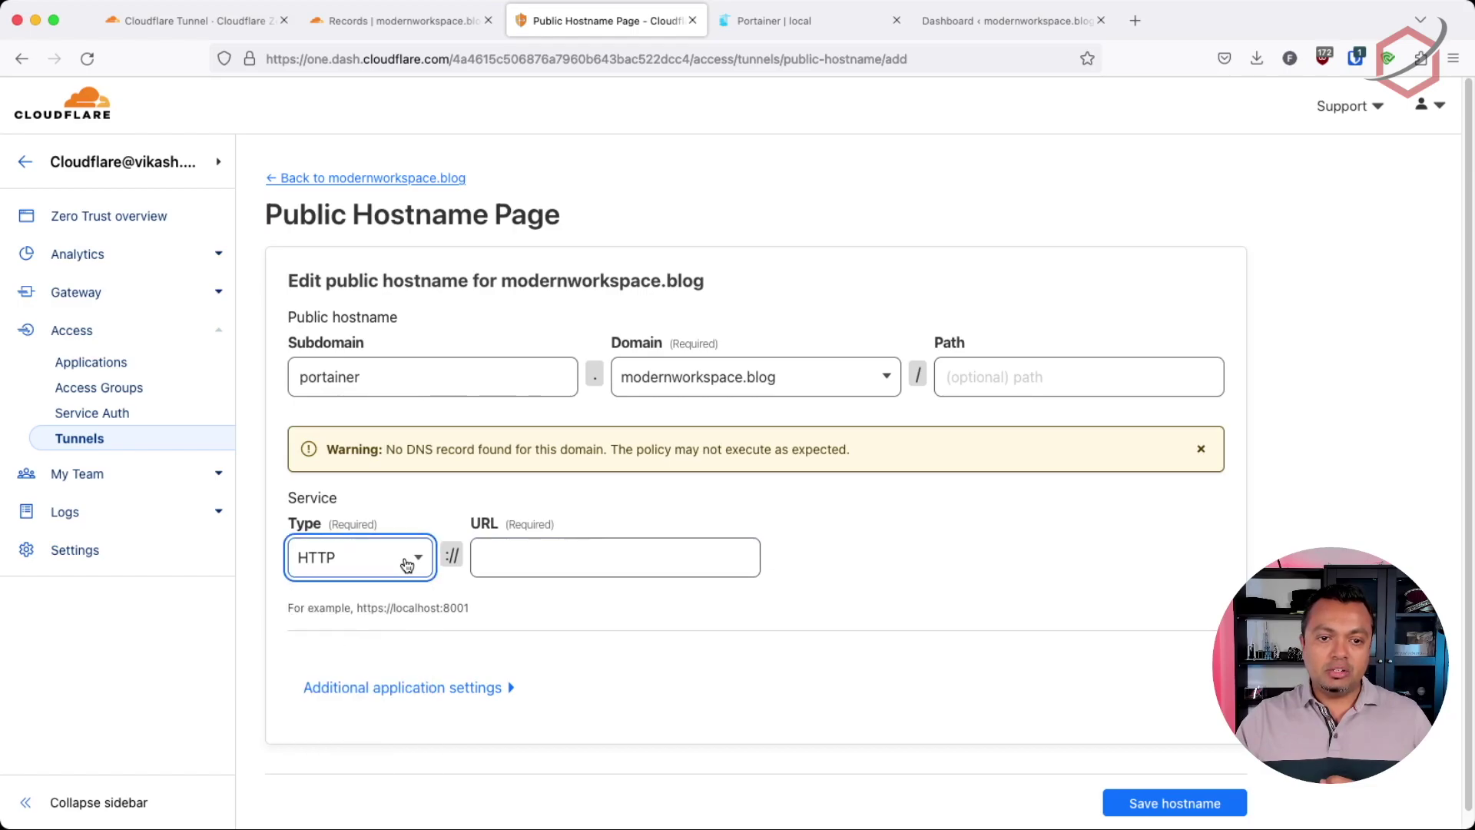
pyautogui.click(593, 562)
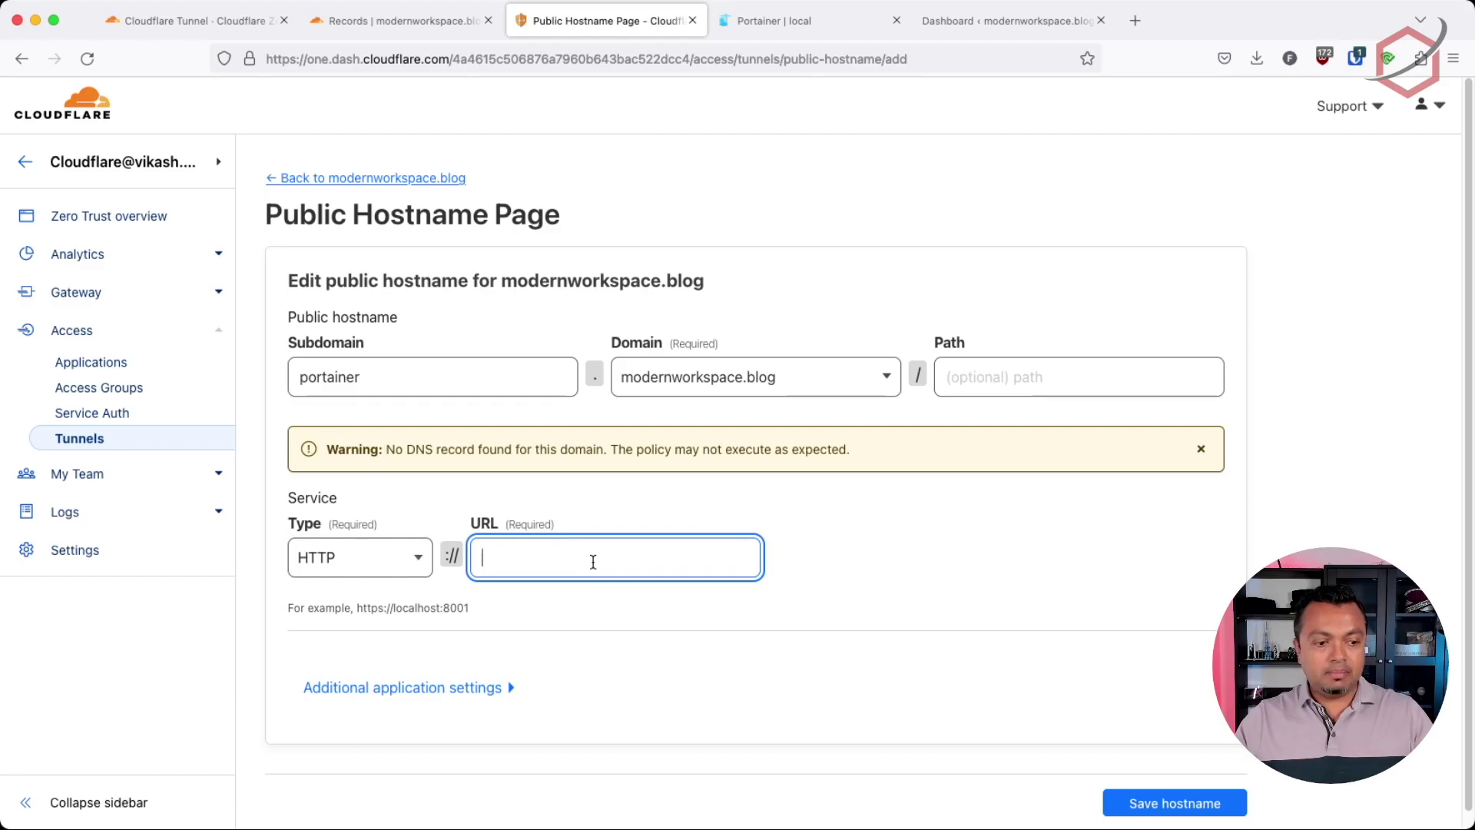
pyautogui.write('http://192.168.130.100:9000')
pyautogui.moveTo(525, 557); pyautogui.dragTo(459, 554)
pyautogui.press('BackSpace')
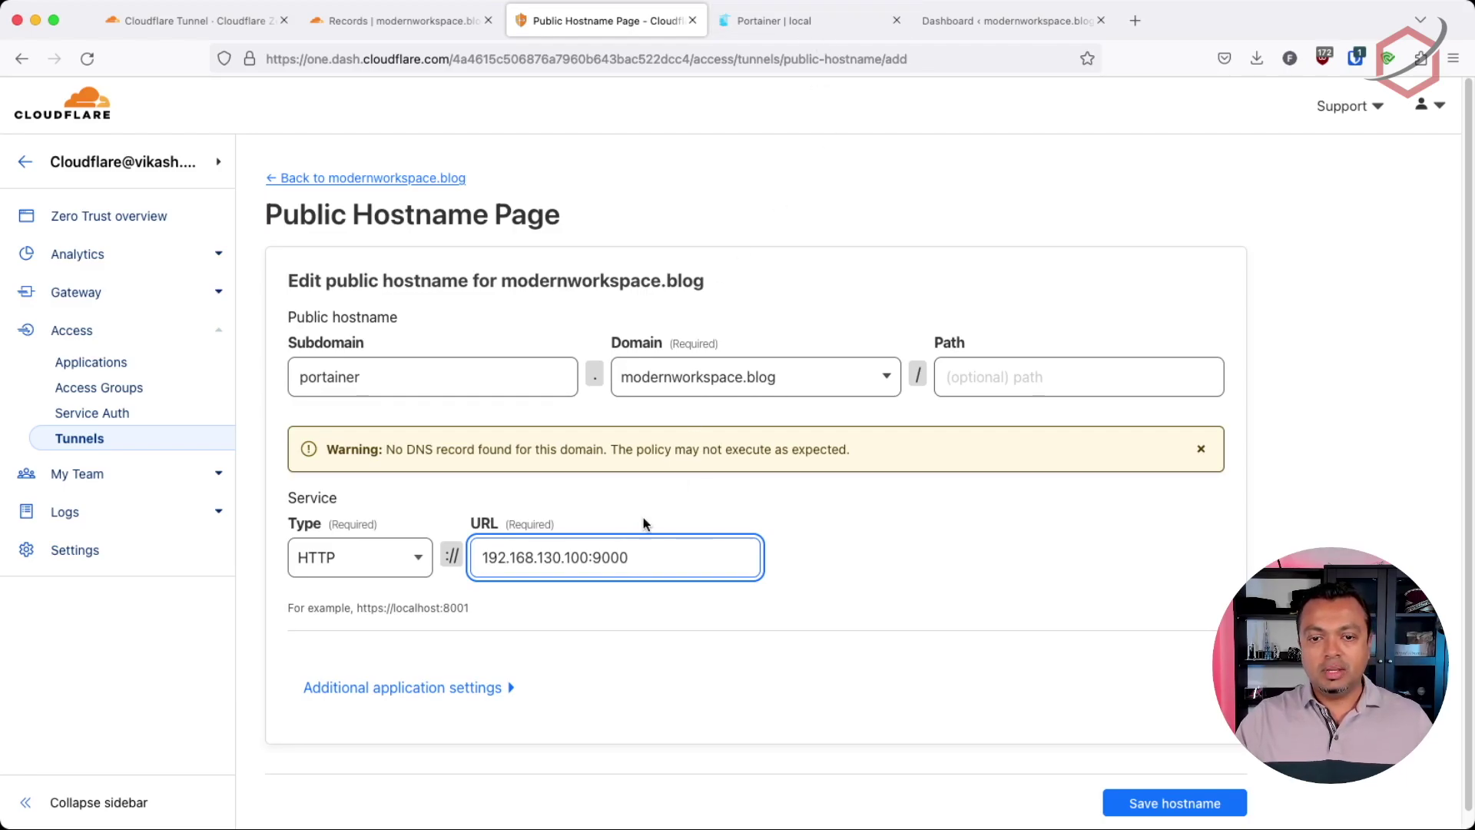
# Step: Review the service URL's IP address and port, and compare them with the portainer container in Portainer's container list
pyautogui.moveTo(676, 560); pyautogui.dragTo(483, 561)
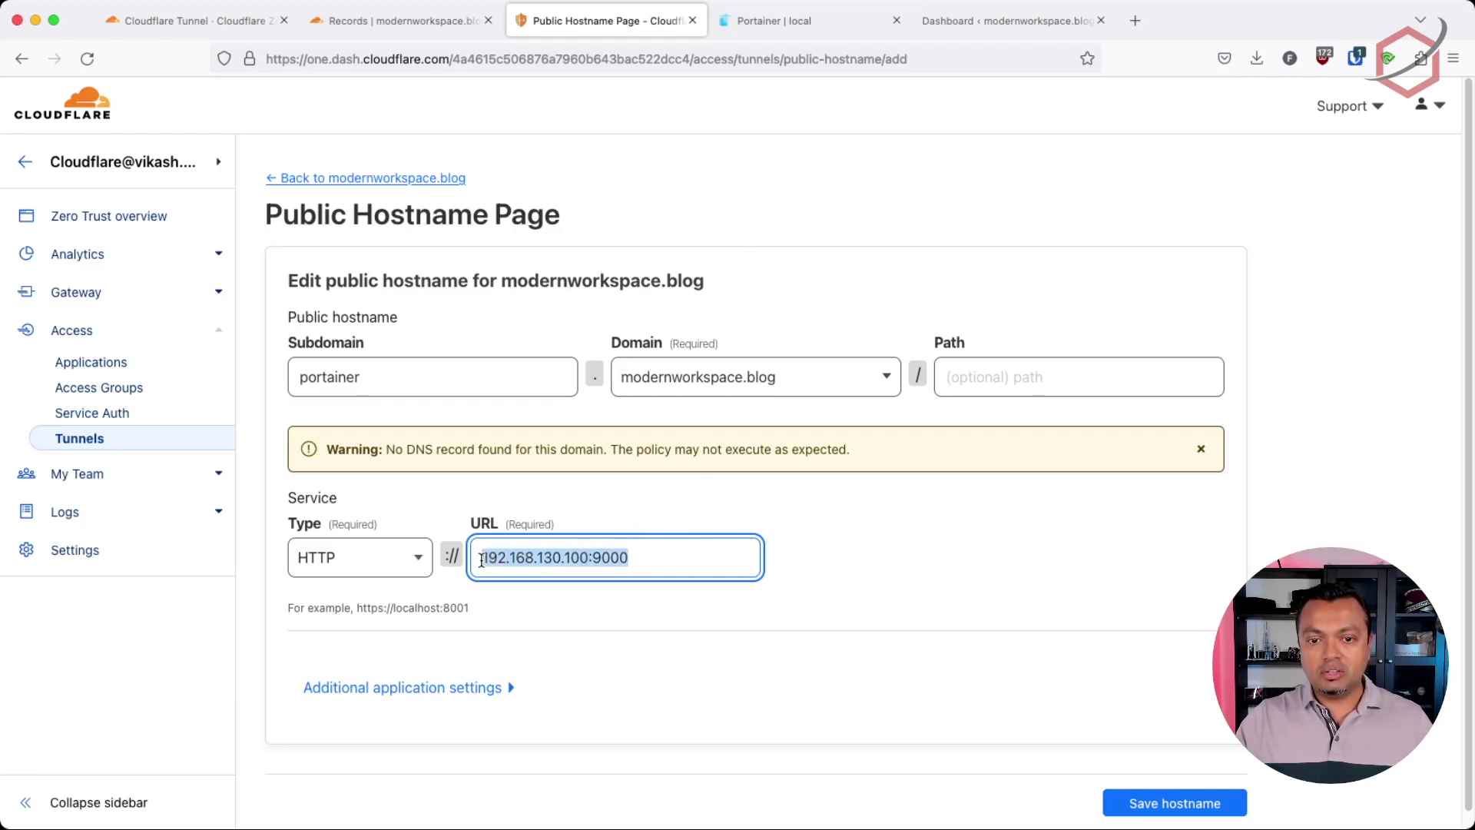
pyautogui.click(658, 559)
pyautogui.moveTo(656, 559); pyautogui.dragTo(598, 559)
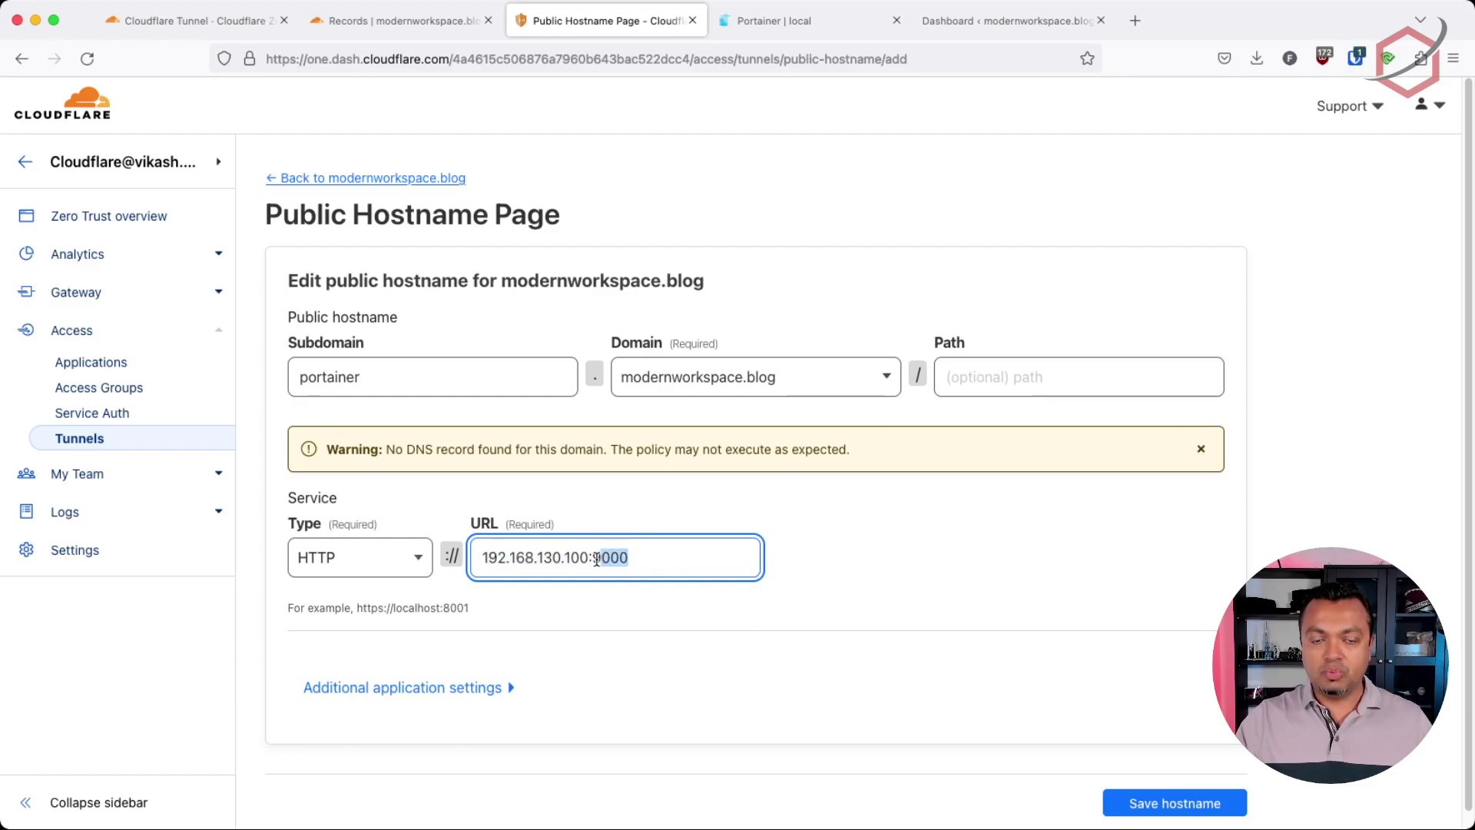
pyautogui.click(778, 23)
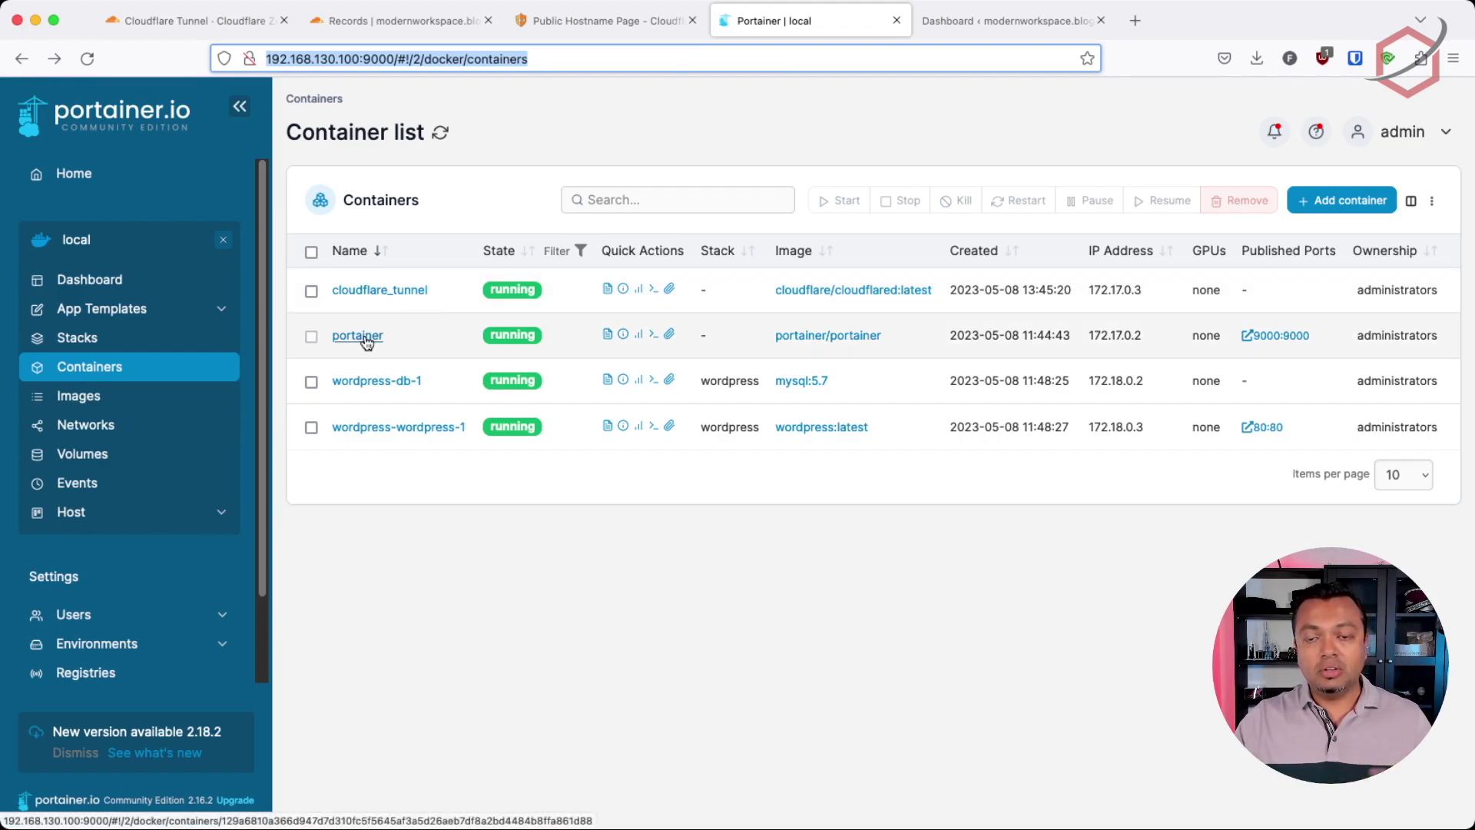
# Step: Check the public hostname form's subdomain and service URL against the portainer container's address and published port in Portainer
pyautogui.click(387, 59)
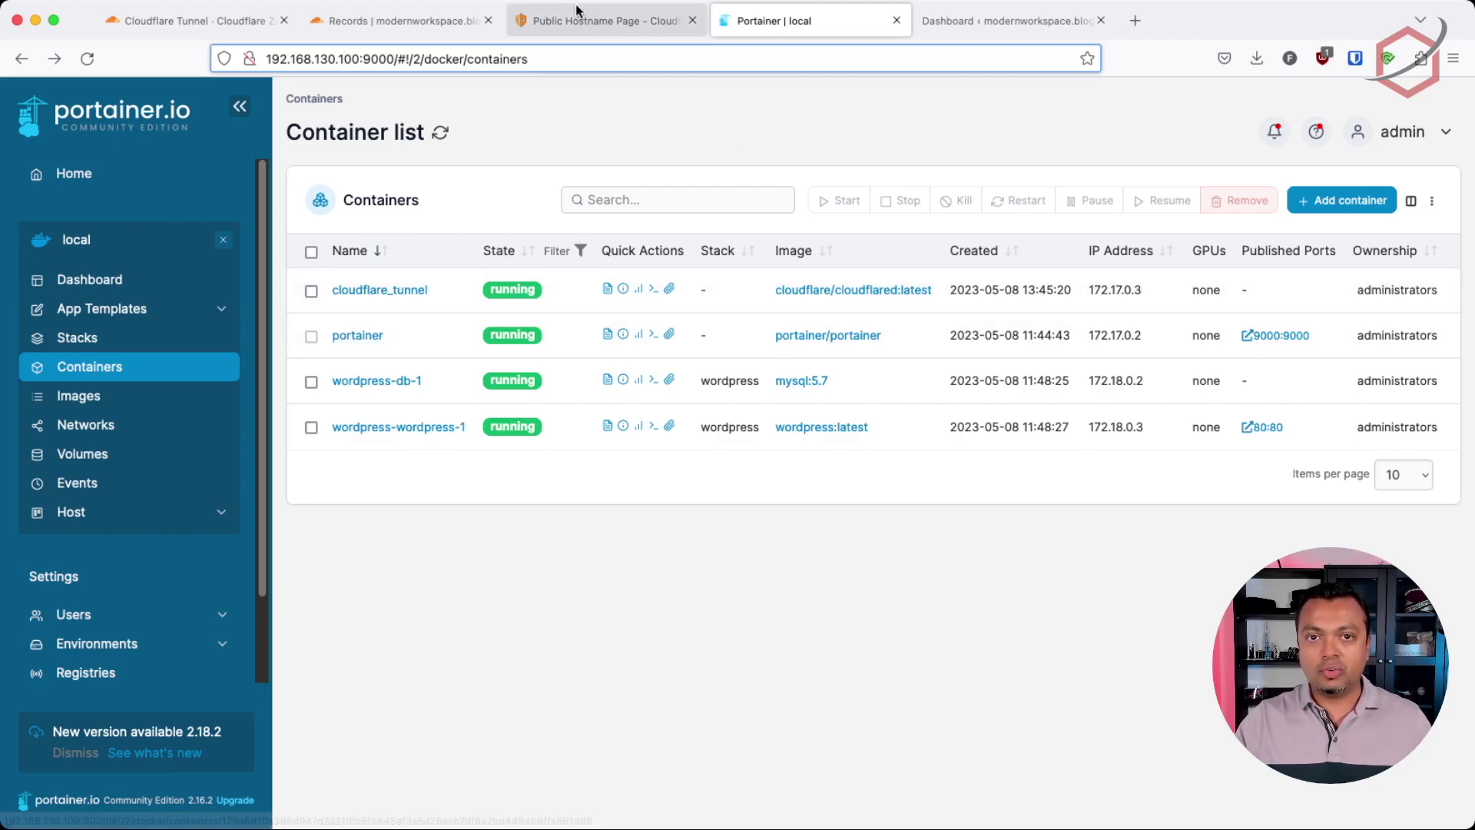
pyautogui.click(575, 28)
pyautogui.click(650, 553)
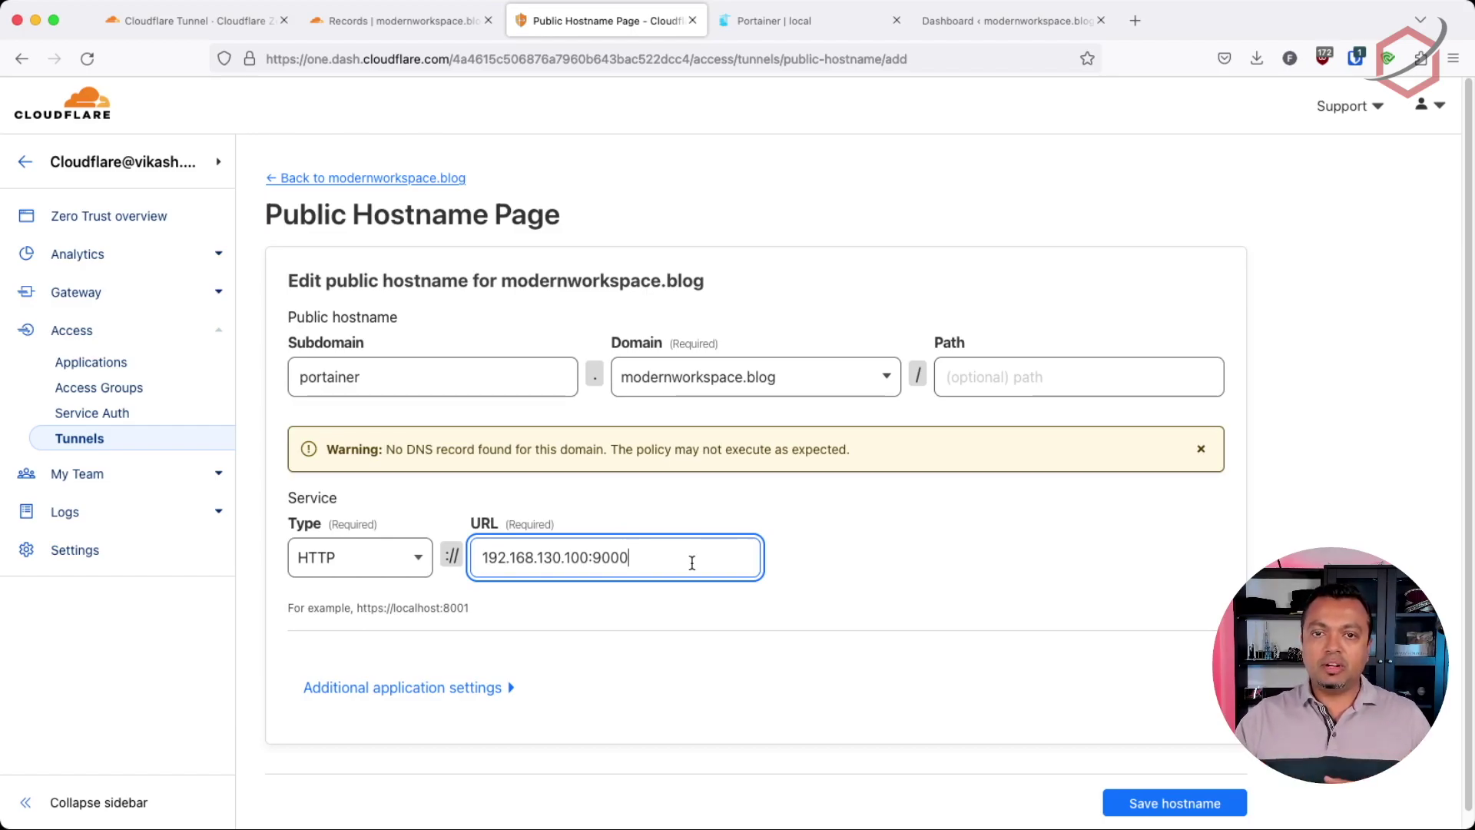
pyautogui.click(800, 23)
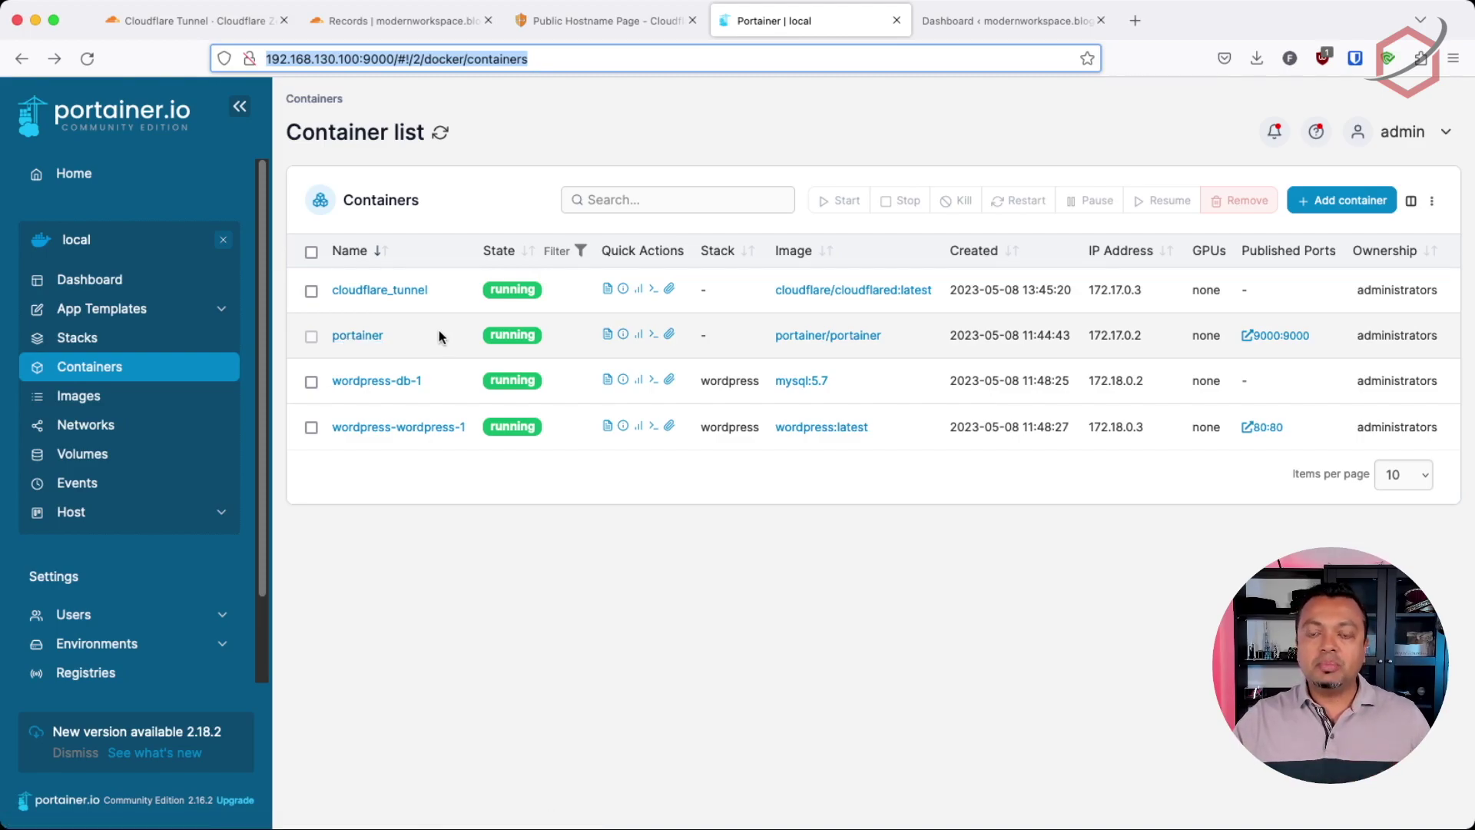
pyautogui.click(584, 22)
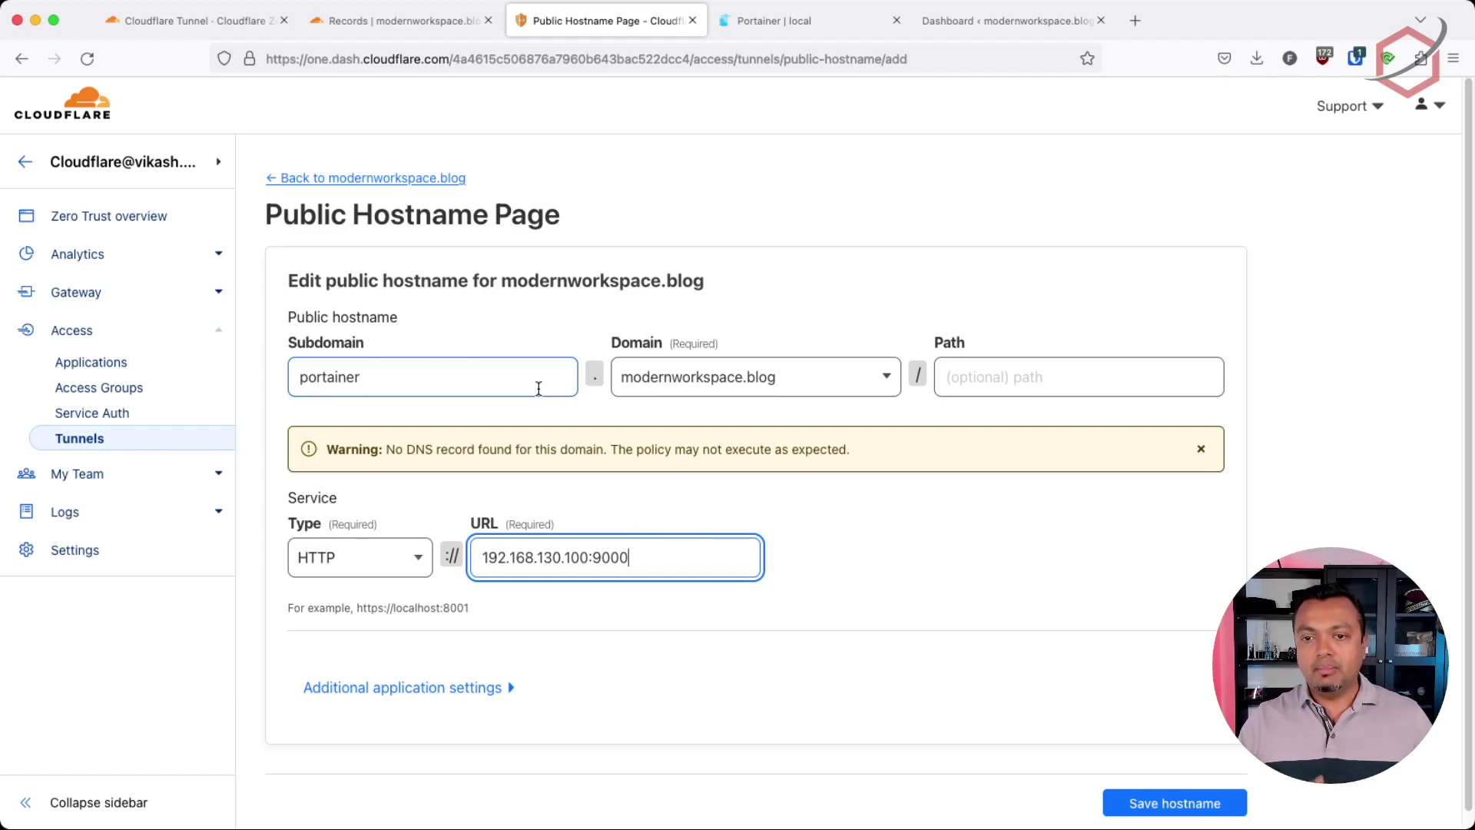
pyautogui.click(758, 23)
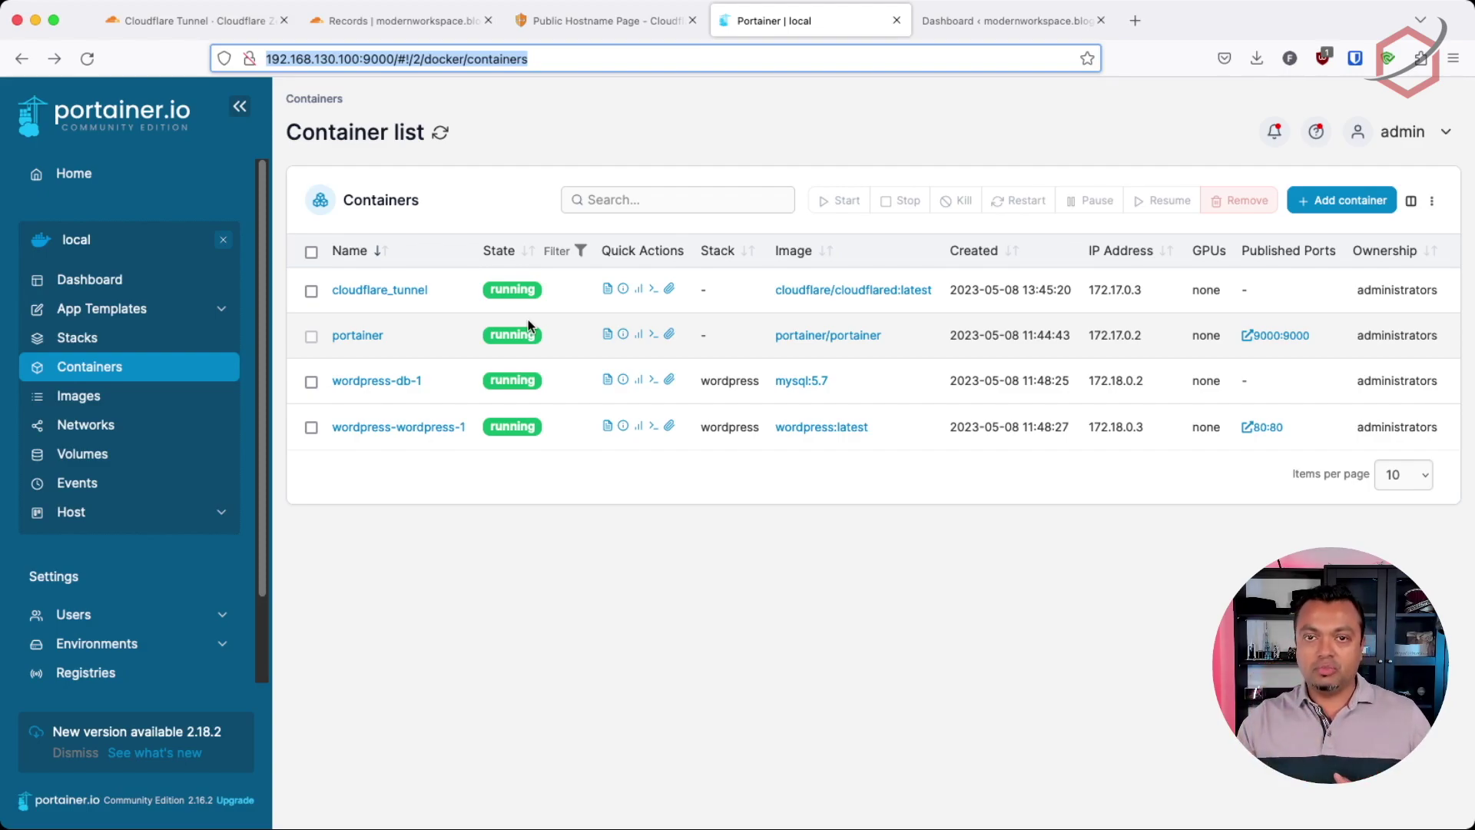
# Step: Return to the public hostname form and save the portainer.modernworkspace.blog hostname
pyautogui.click(620, 20)
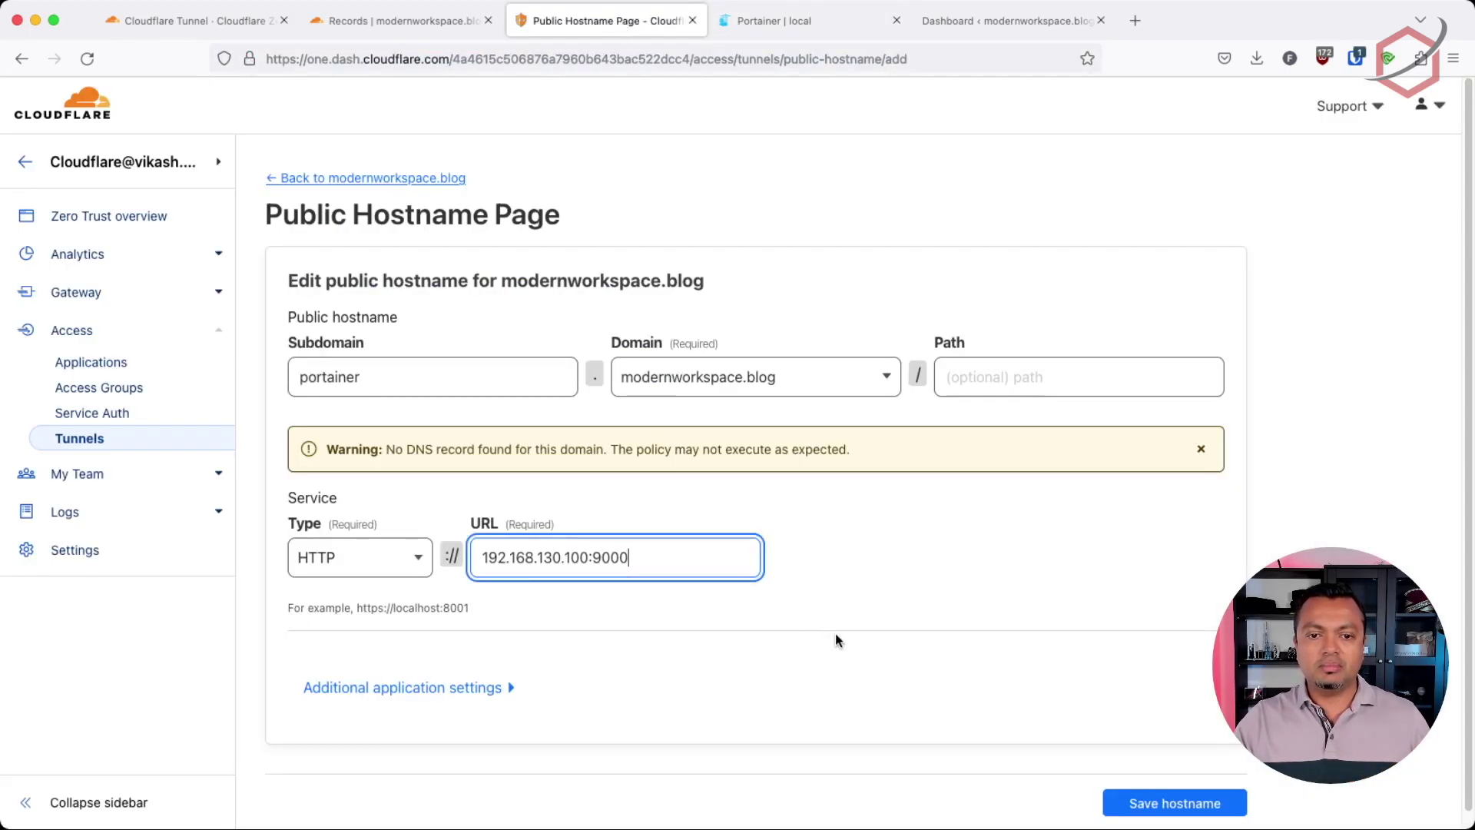
pyautogui.click(951, 628)
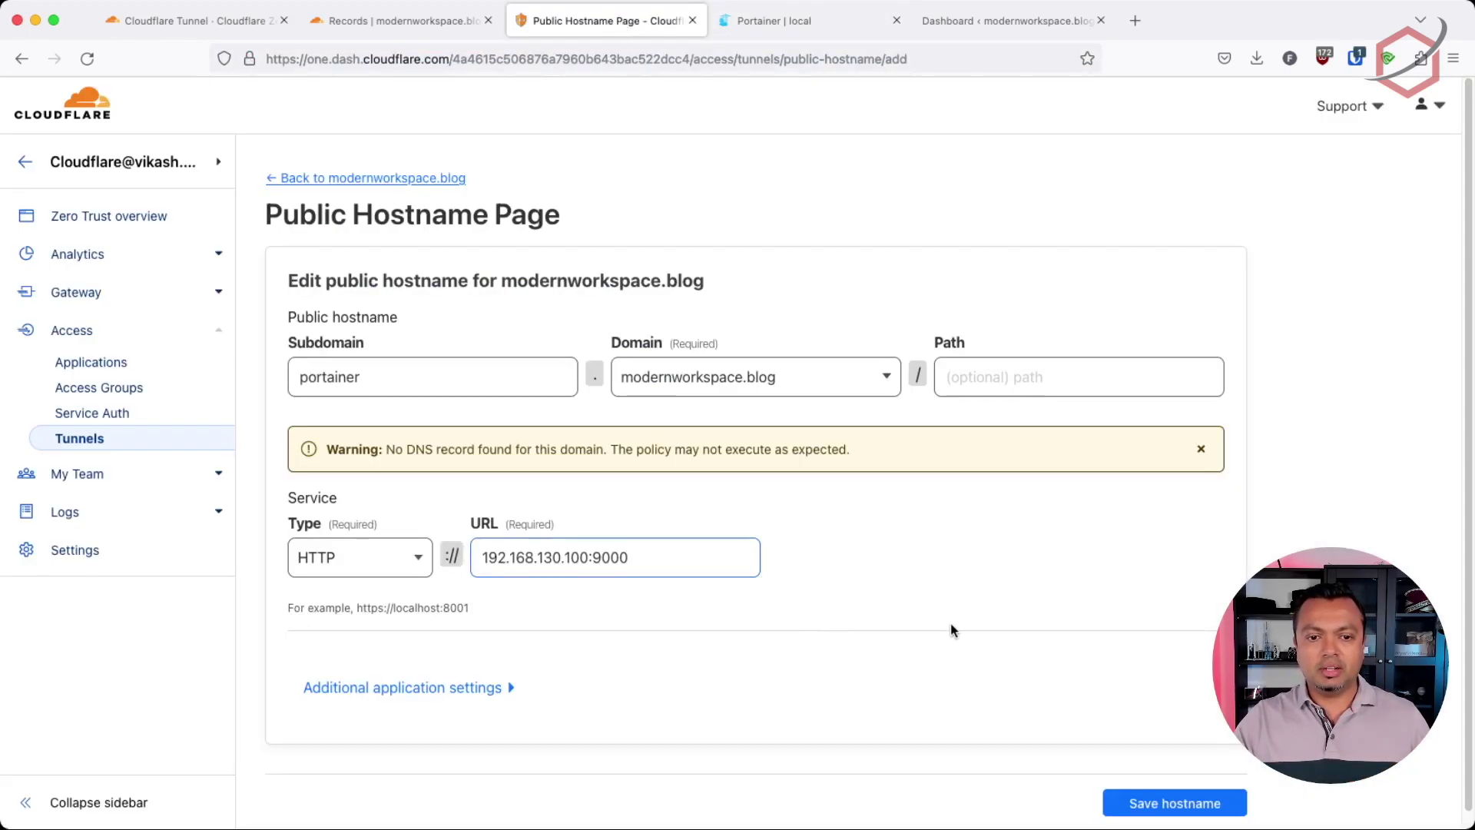
pyautogui.click(1182, 813)
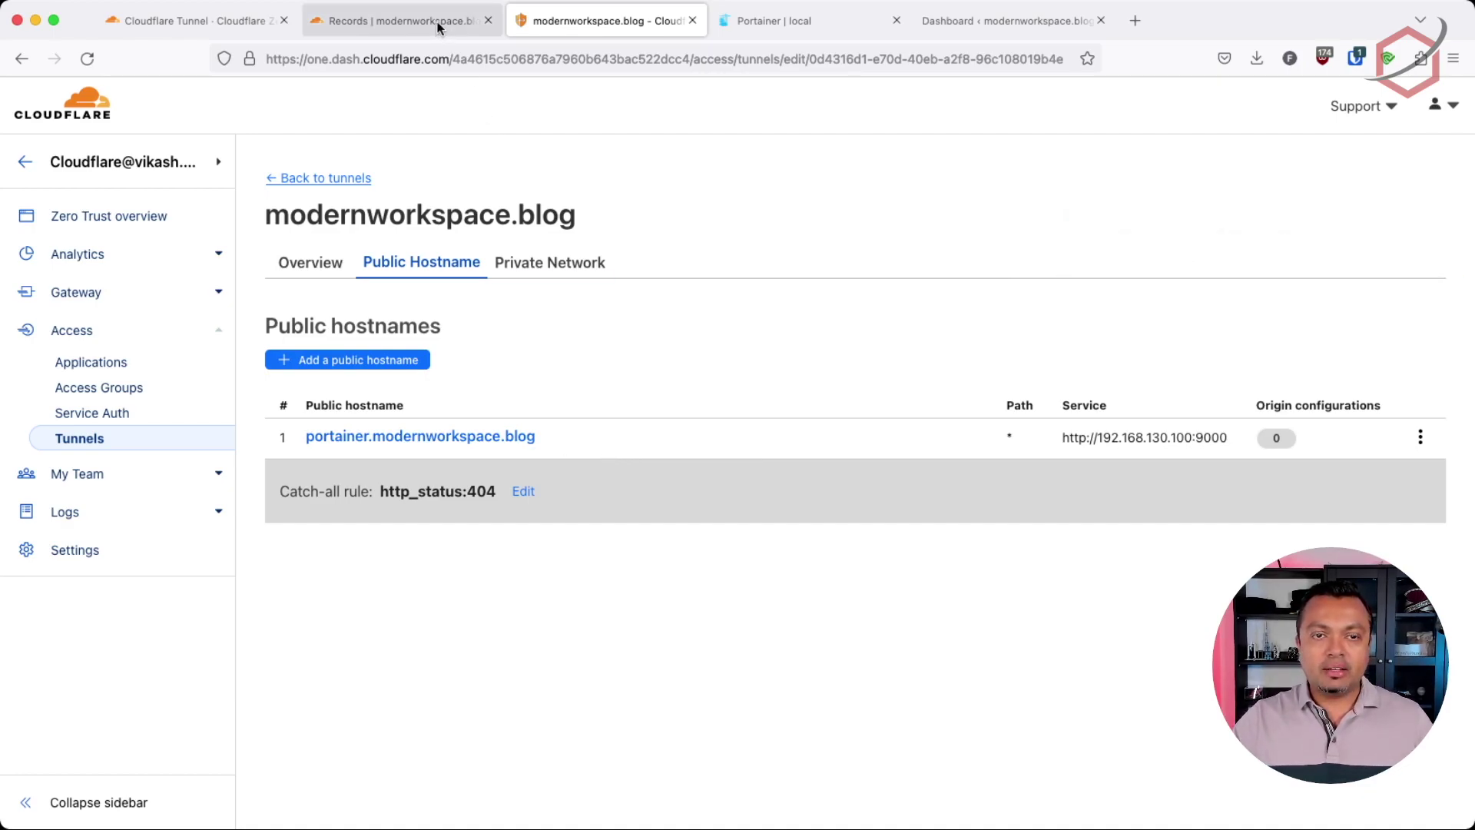
# Step: Reload the DNS records of modernworkspace.blog and check the CNAME record for portainer
pyautogui.click(398, 20)
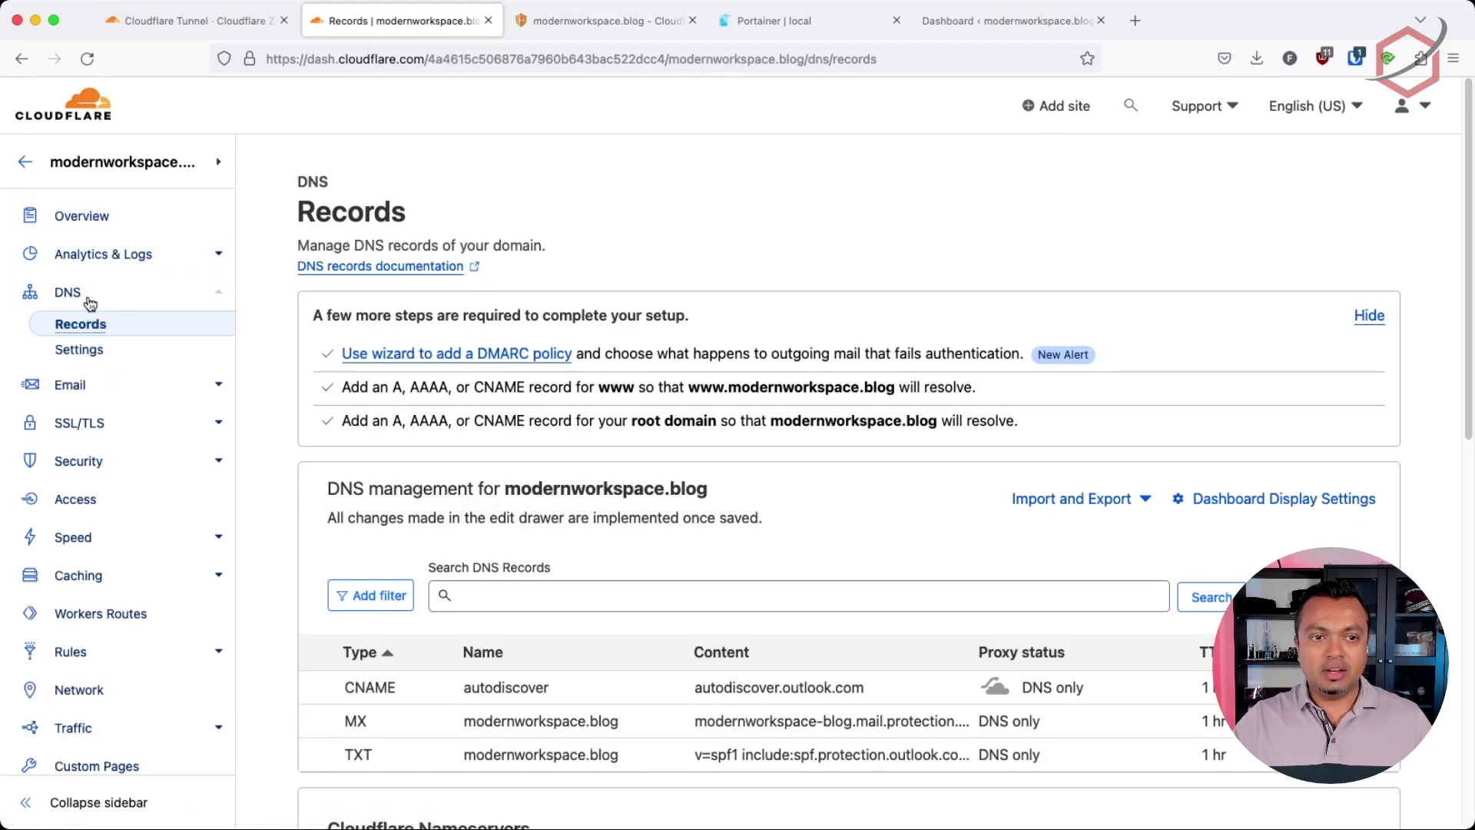
pyautogui.click(91, 325)
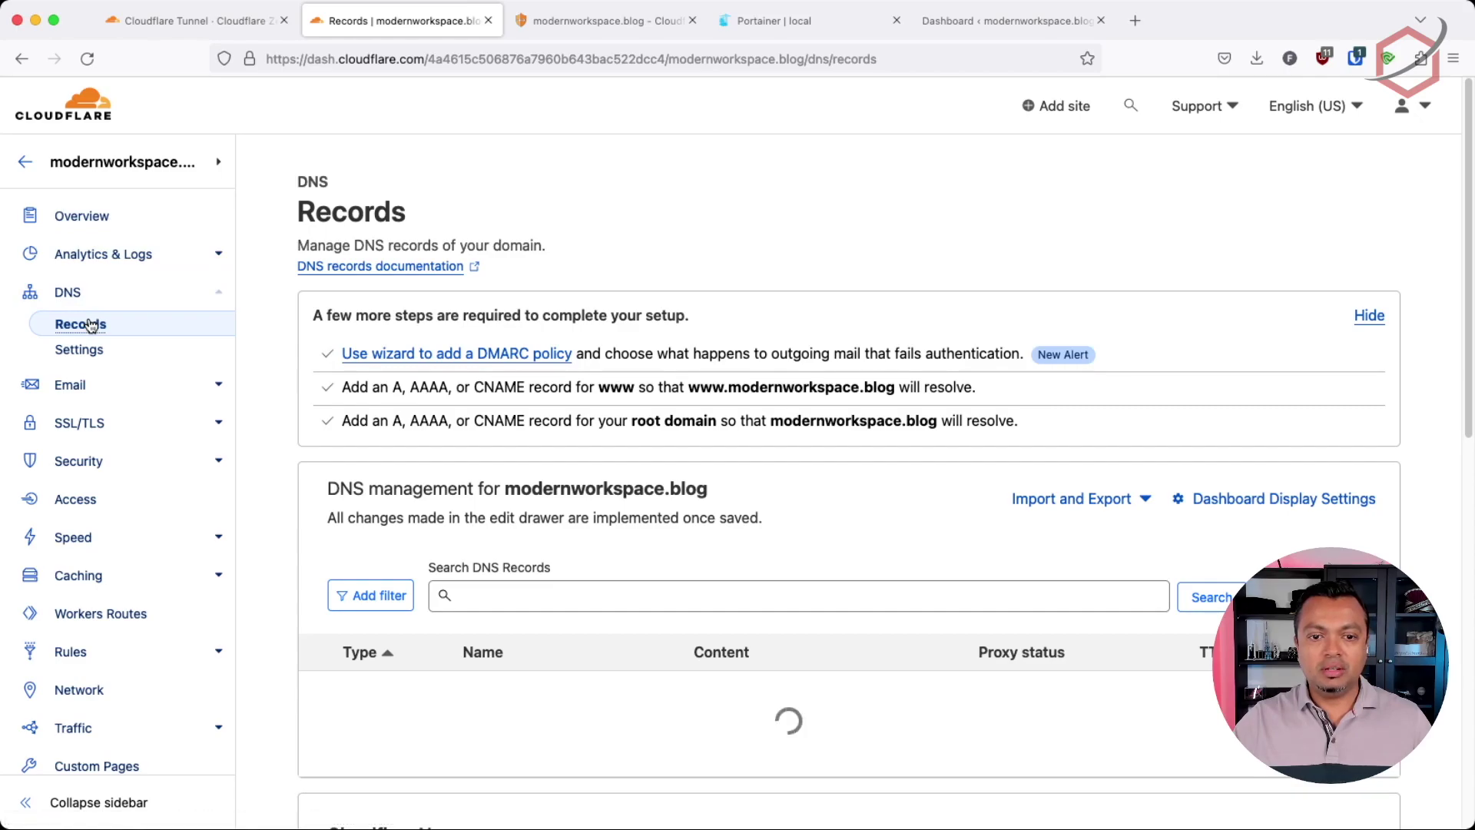
pyautogui.scroll(-2, 965, 503)
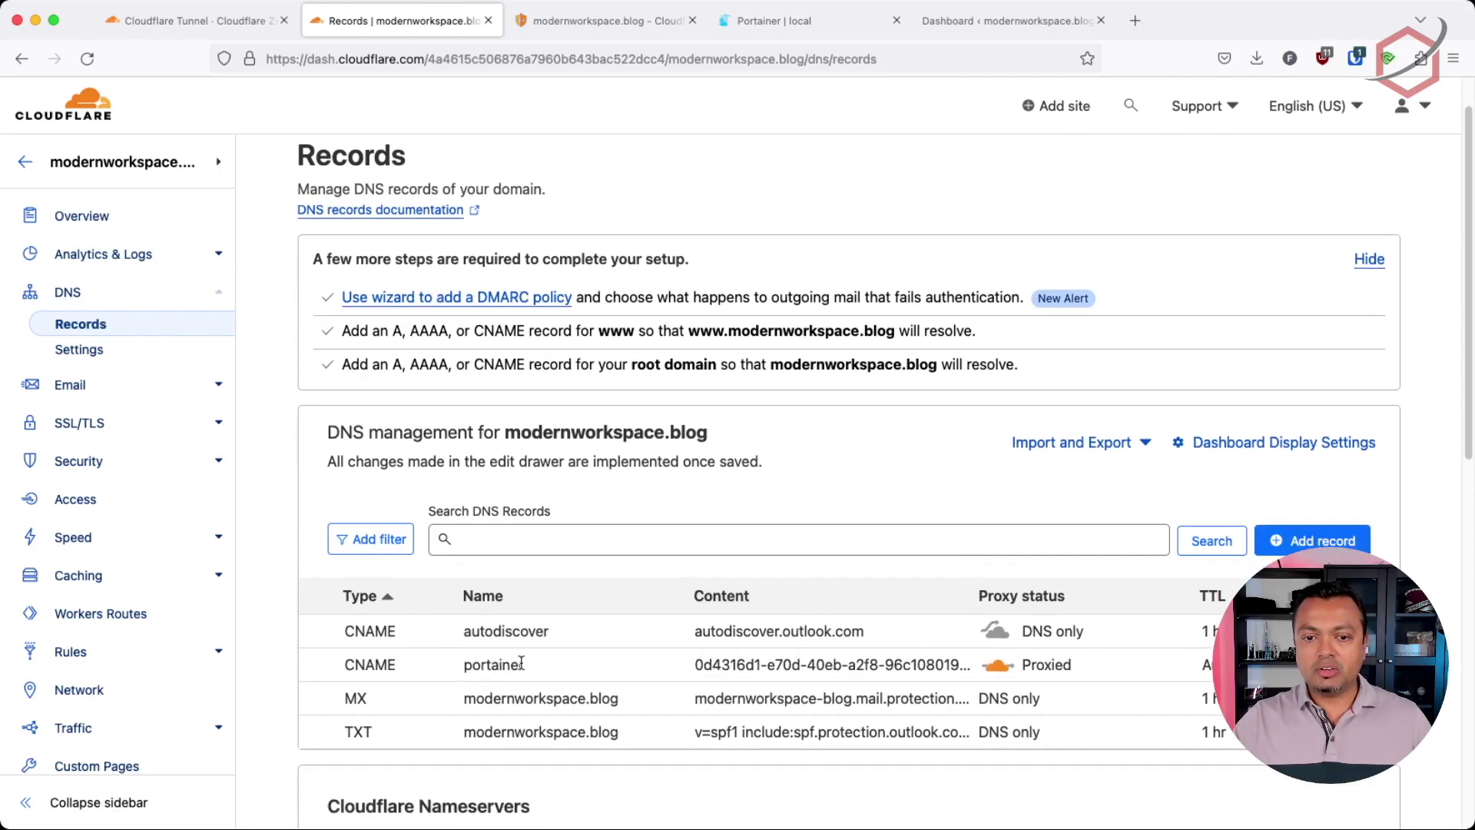
pyautogui.moveTo(464, 665); pyautogui.dragTo(559, 667)
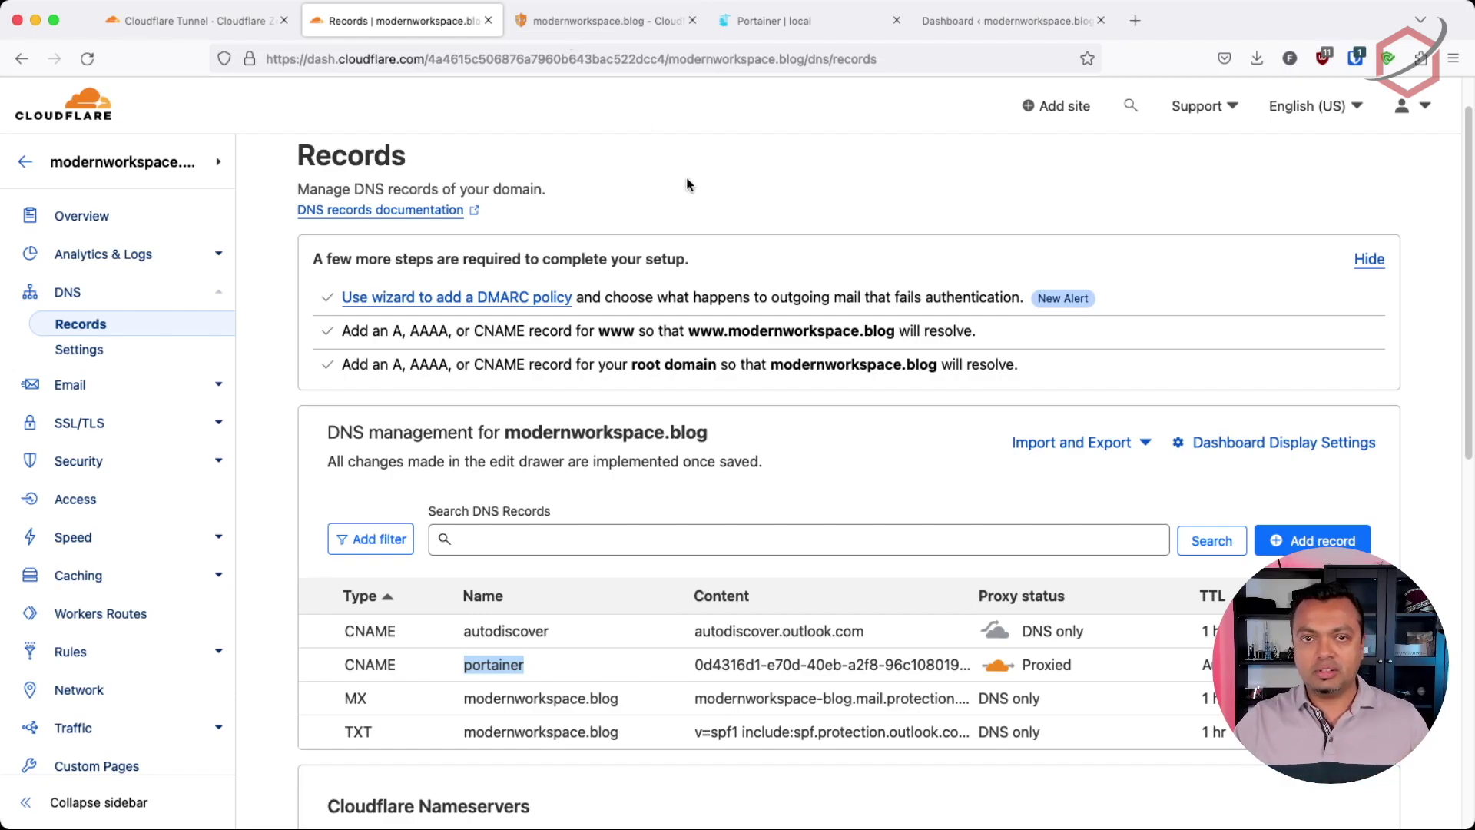
# Step: Return to the tunnel's public hostnames and open the portainer.modernworkspace.blog site from its hostname details
pyautogui.click(582, 24)
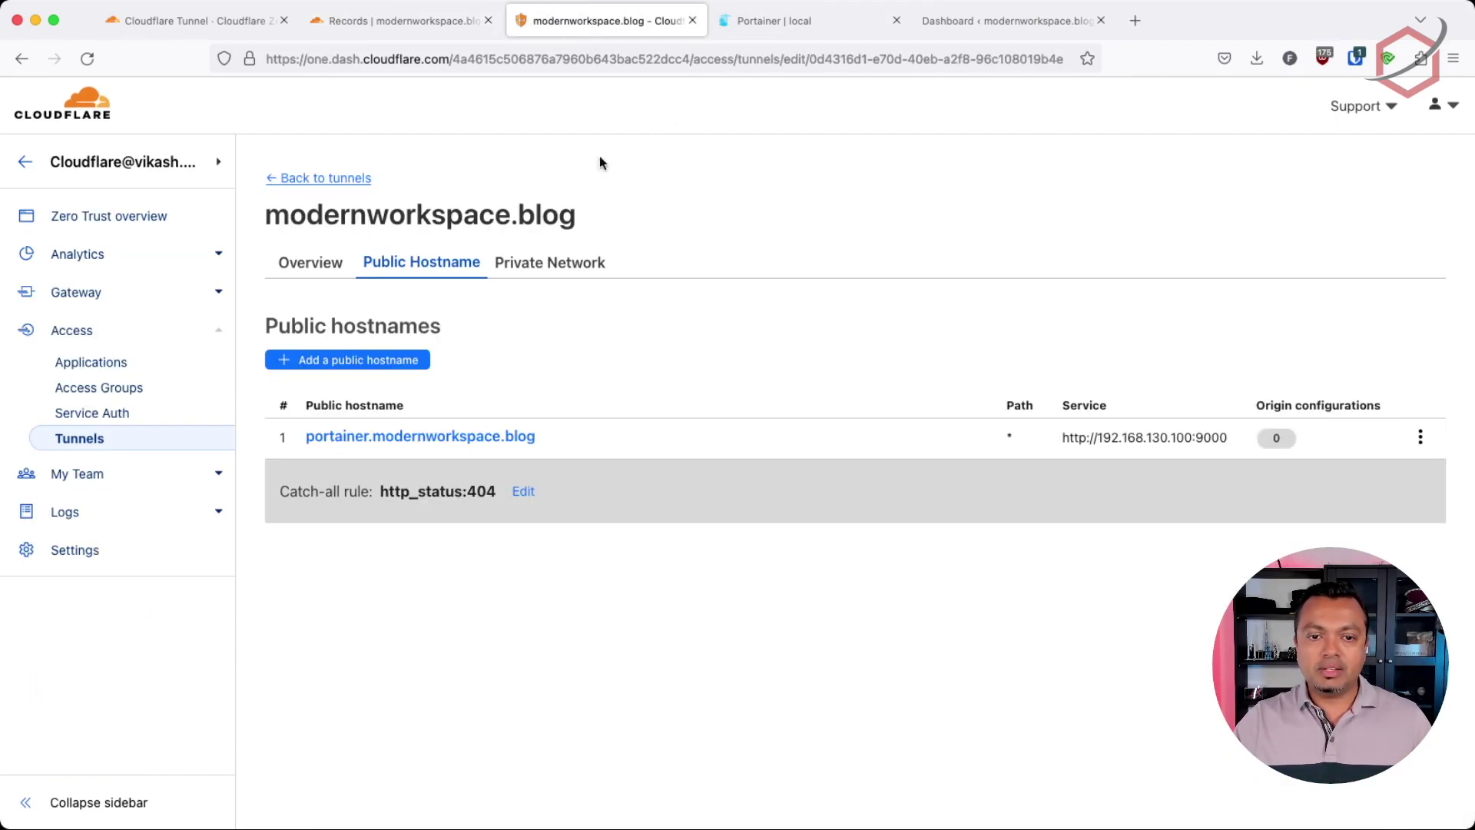
pyautogui.click(445, 438)
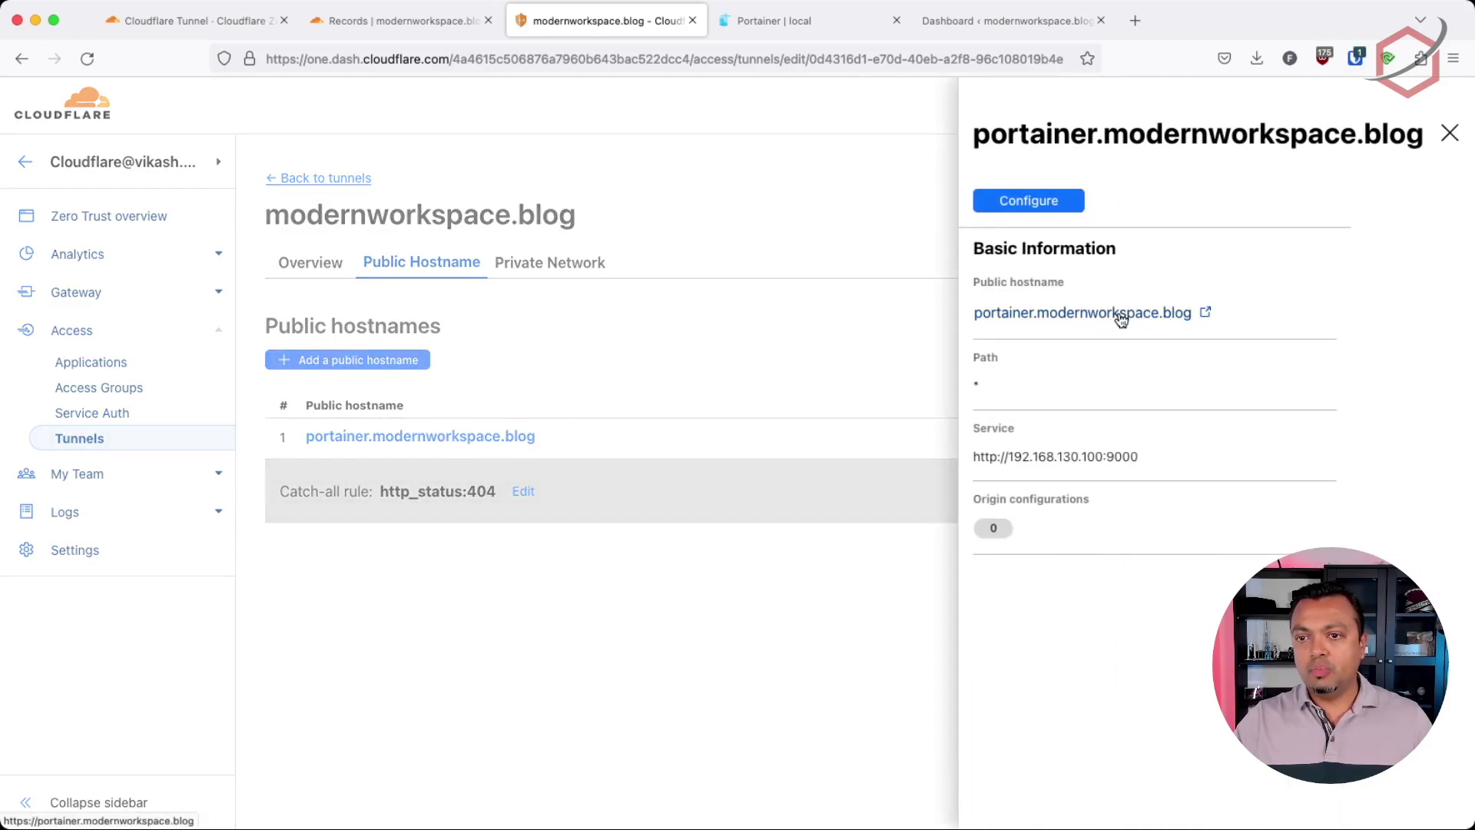
pyautogui.click(1121, 313)
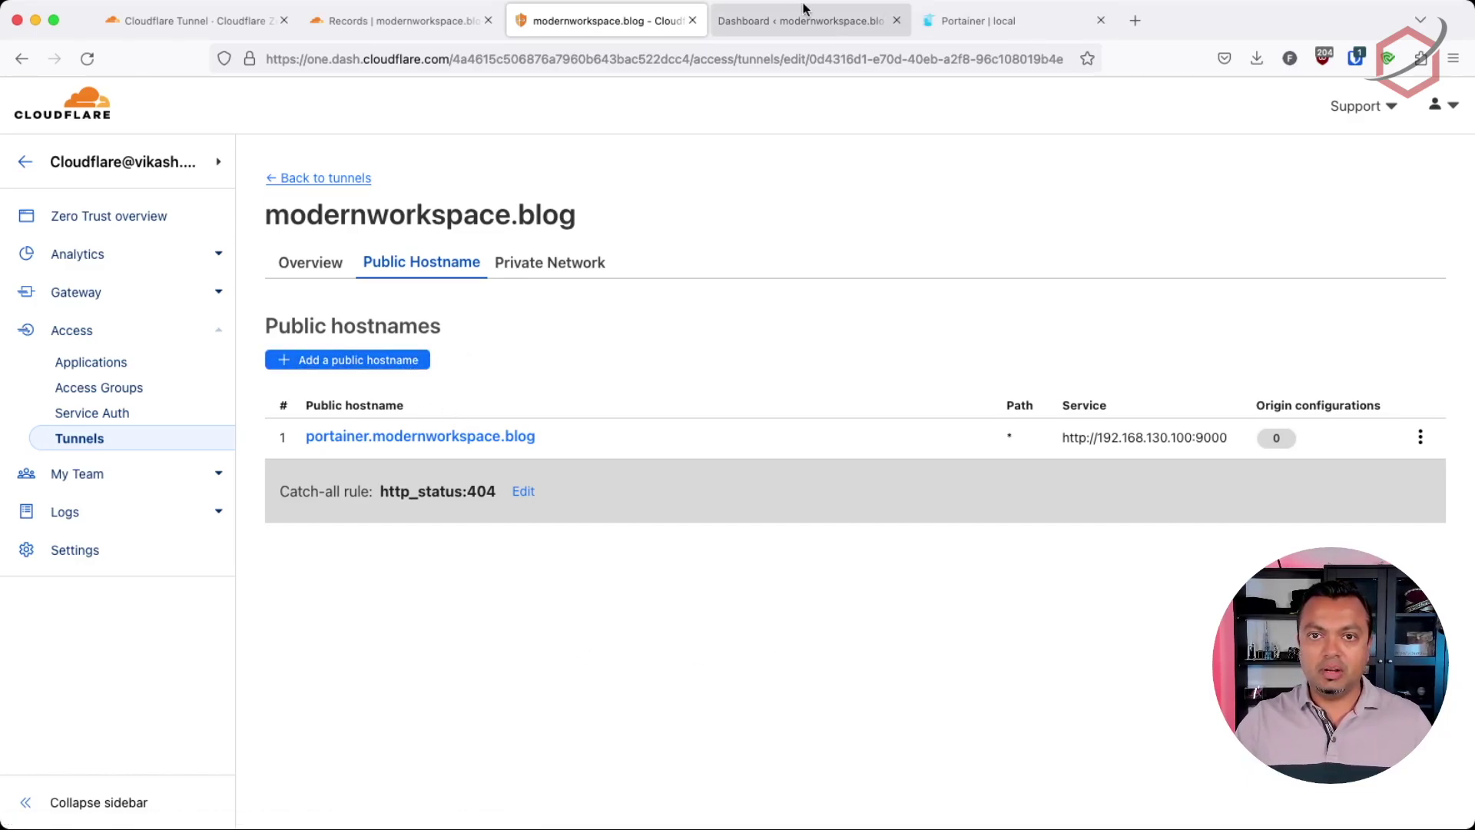
# Step: Switch to the WordPress dashboard and copy the IP address 192.168.130.100 from its web address
pyautogui.click(811, 26)
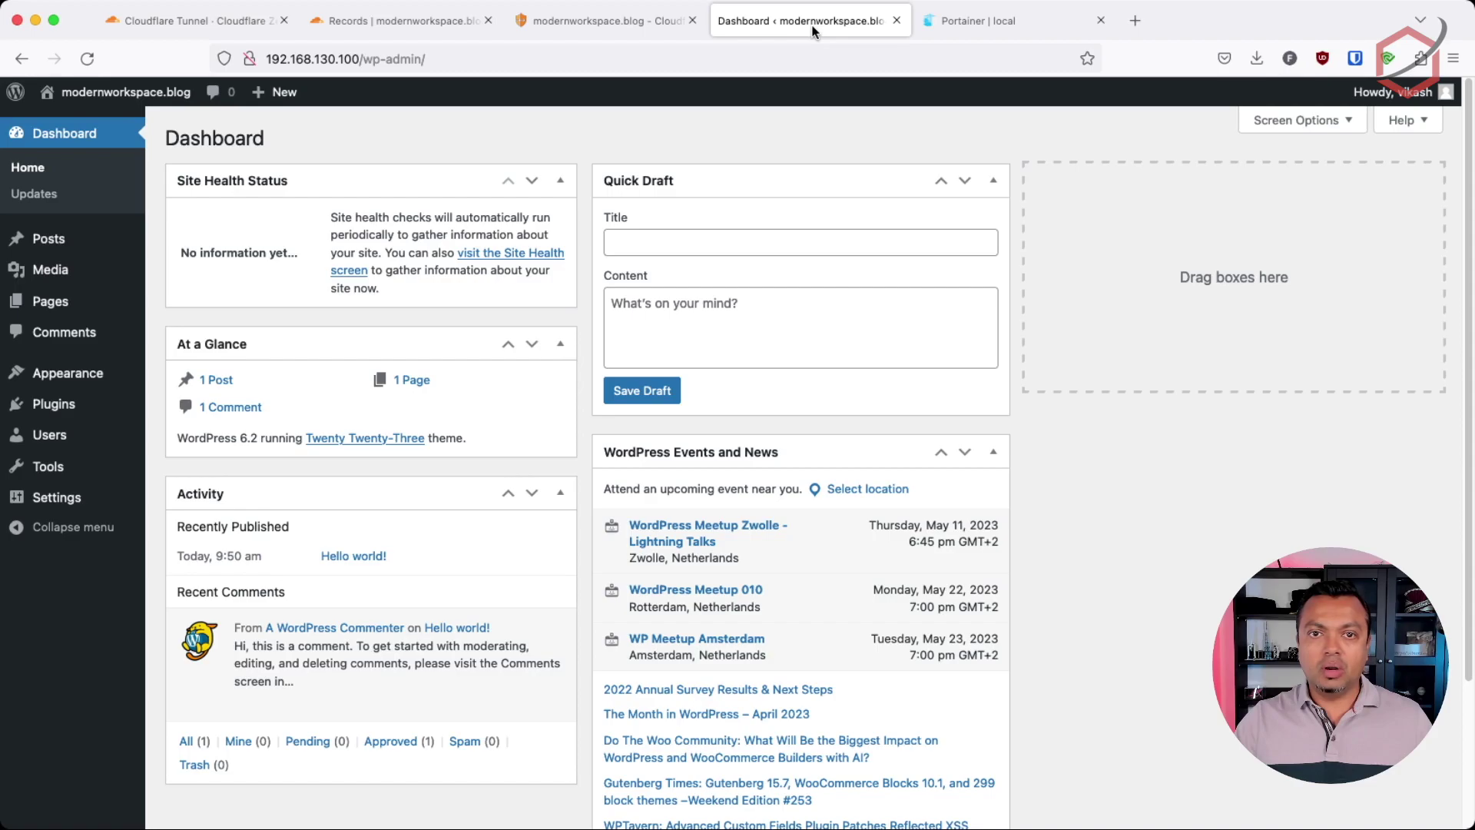
pyautogui.click(343, 60)
pyautogui.moveTo(359, 59); pyautogui.dragTo(238, 62)
pyautogui.press('super+c')
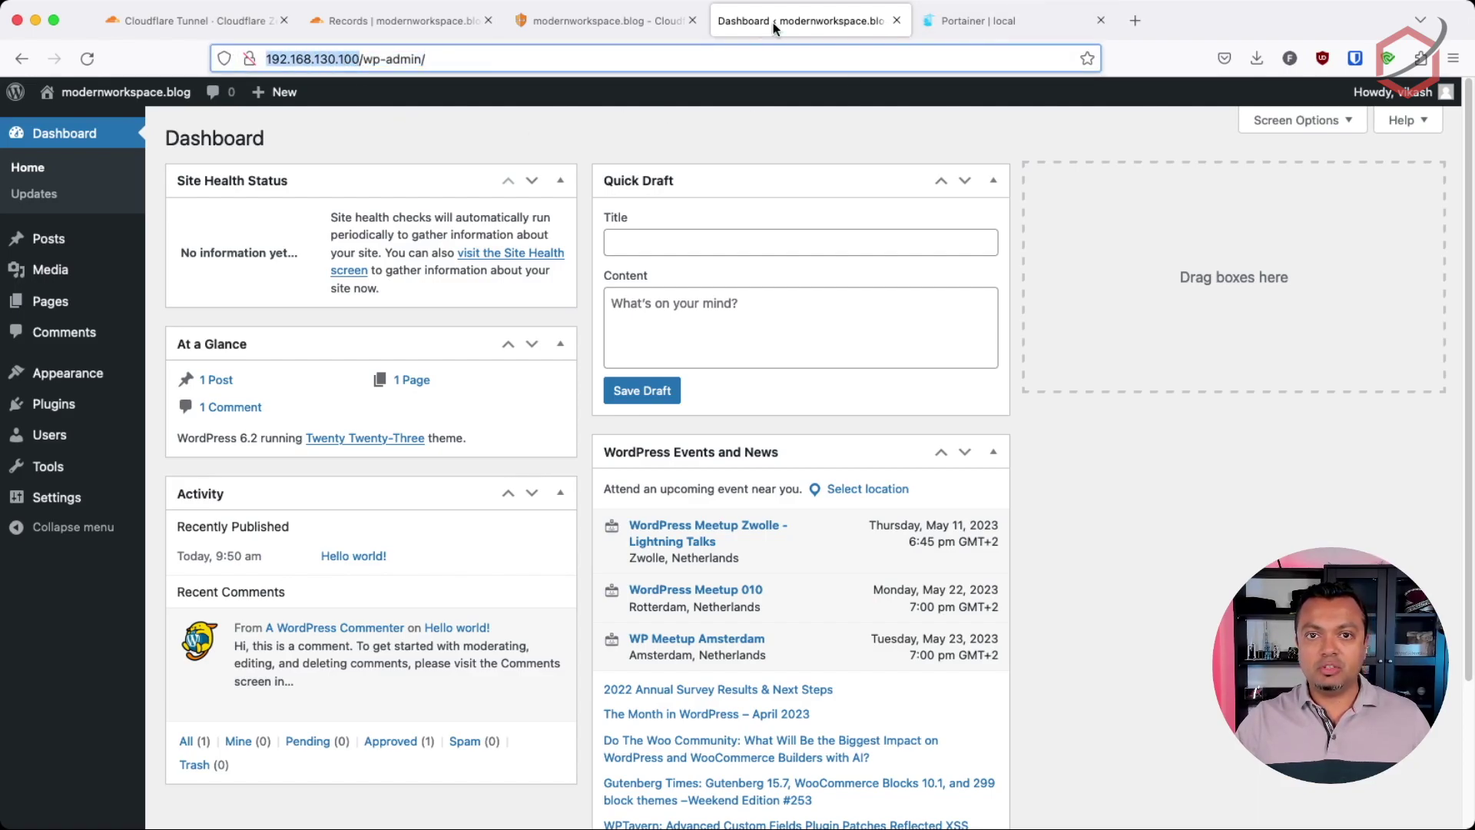
# Step: Start a new public hostname for the tunnel with domain modernworkspace.blog, no subdomain, and HTTP as the service type
pyautogui.click(631, 24)
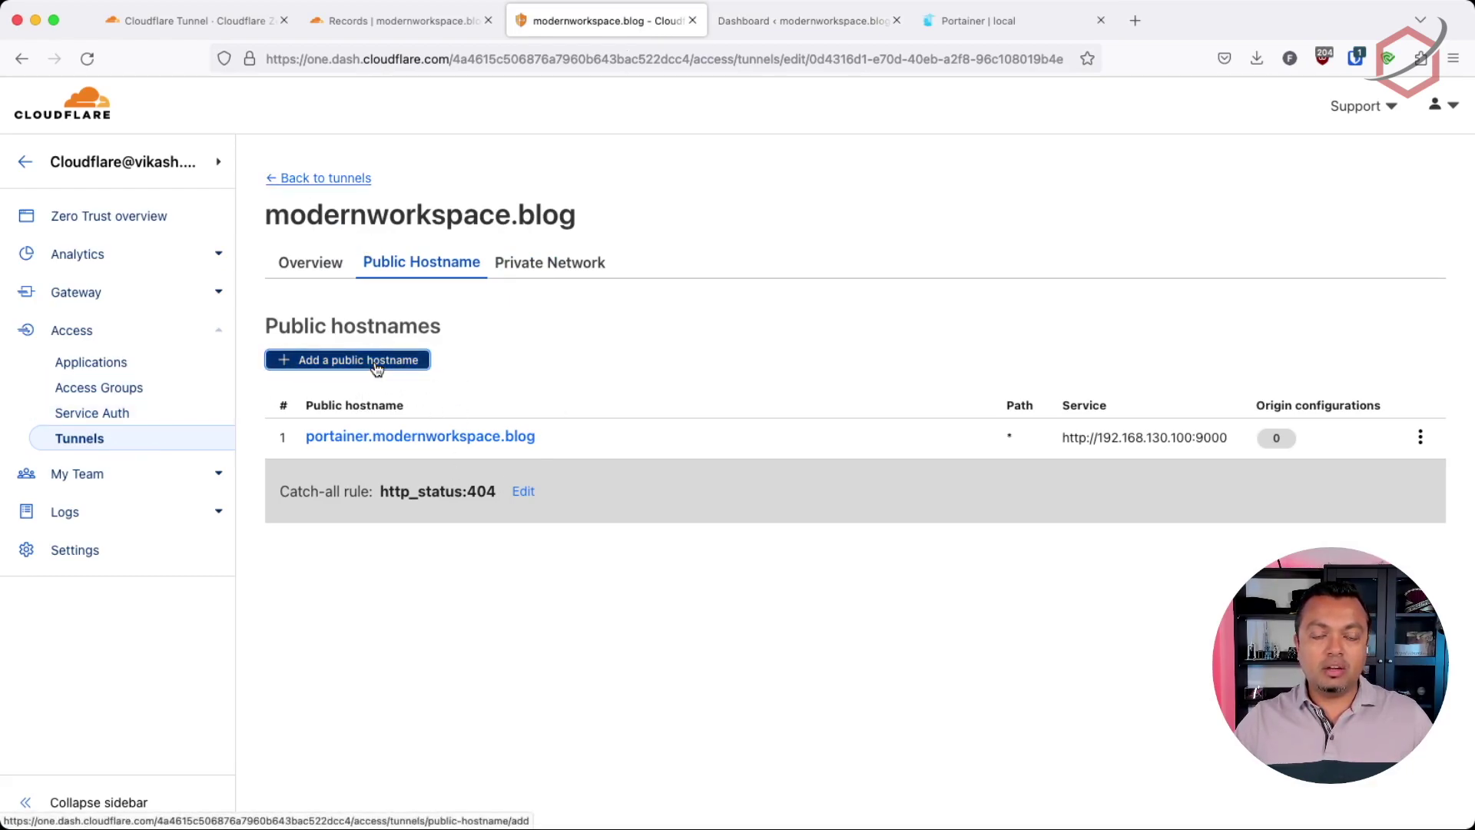
pyautogui.click(405, 370)
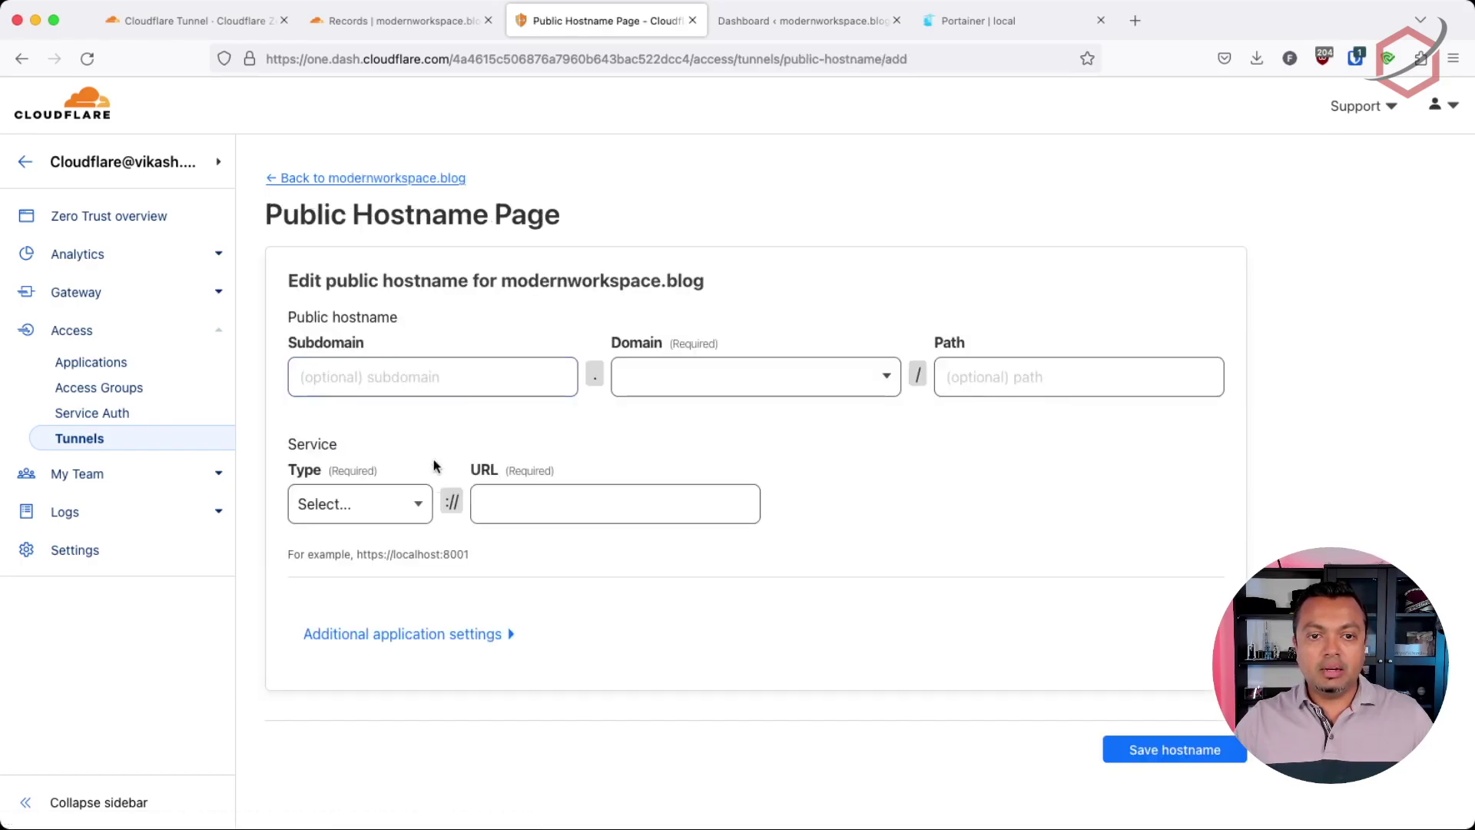
pyautogui.click(751, 384)
pyautogui.click(804, 482)
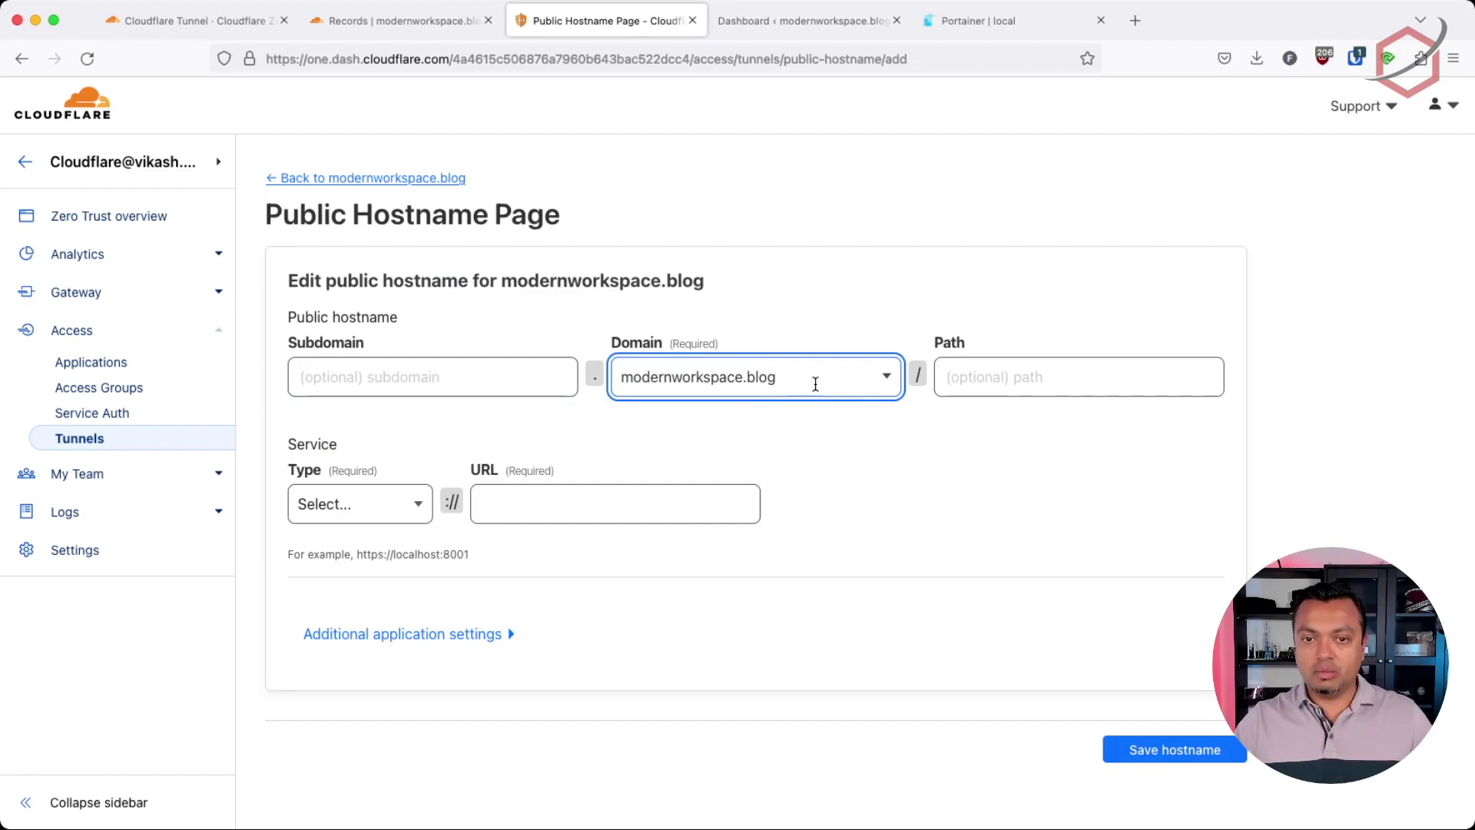
pyautogui.click(415, 505)
pyautogui.click(319, 550)
pyautogui.click(545, 507)
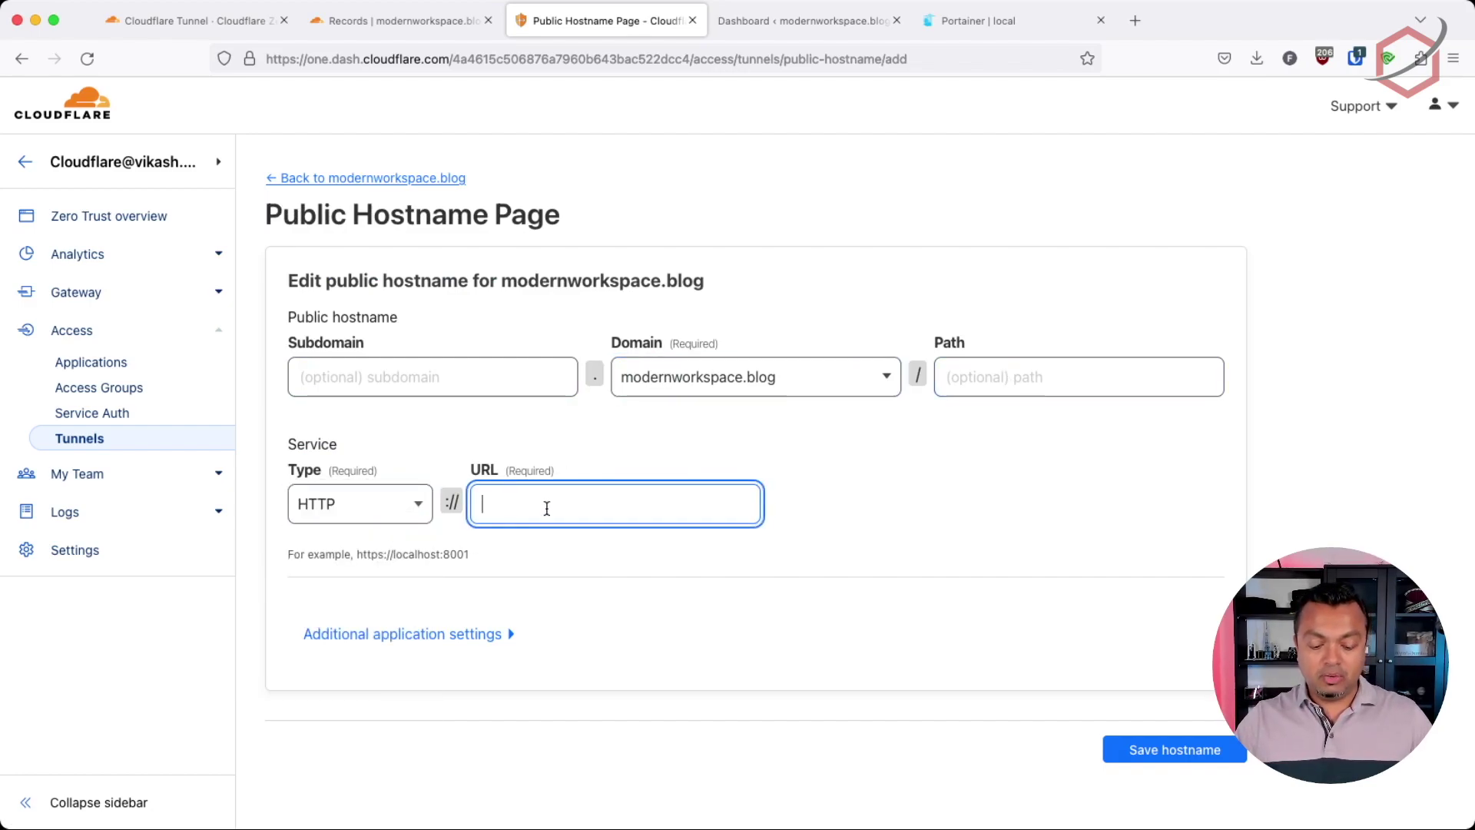
pyautogui.press('super+v')
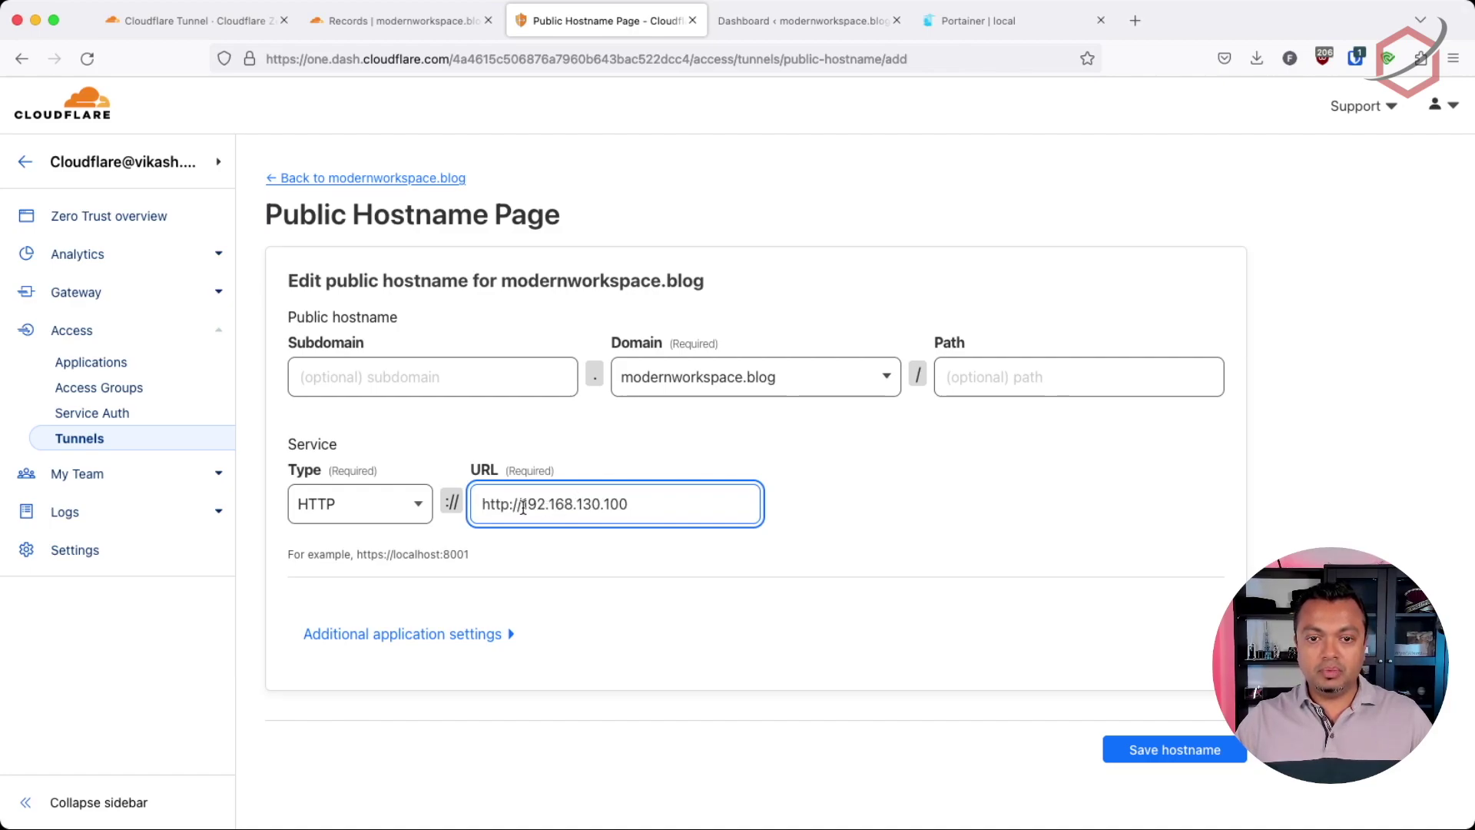
pyautogui.moveTo(521, 506); pyautogui.dragTo(435, 508)
pyautogui.press('BackSpace')
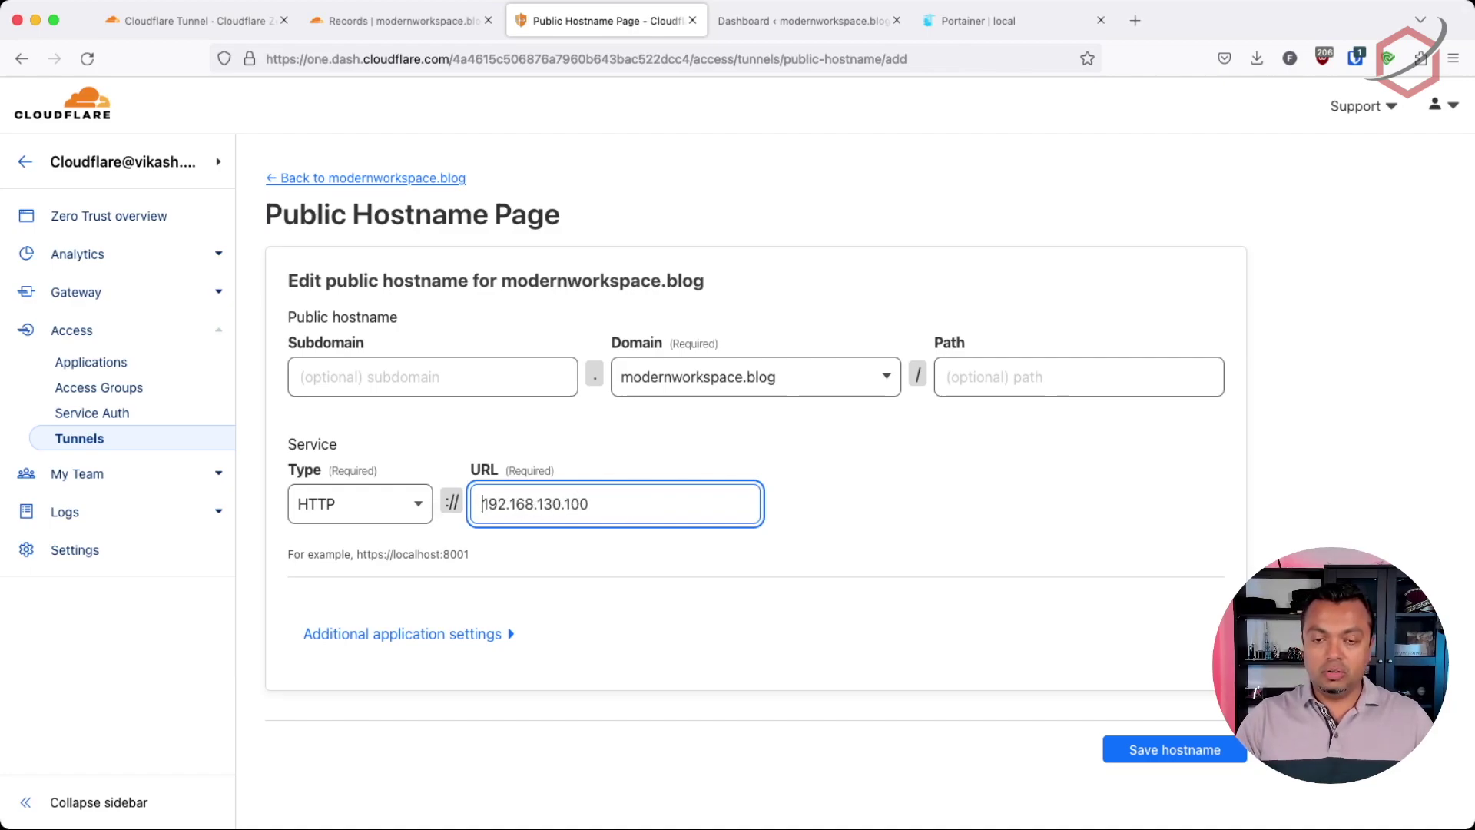
pyautogui.click(659, 509)
pyautogui.moveTo(659, 510); pyautogui.dragTo(466, 504)
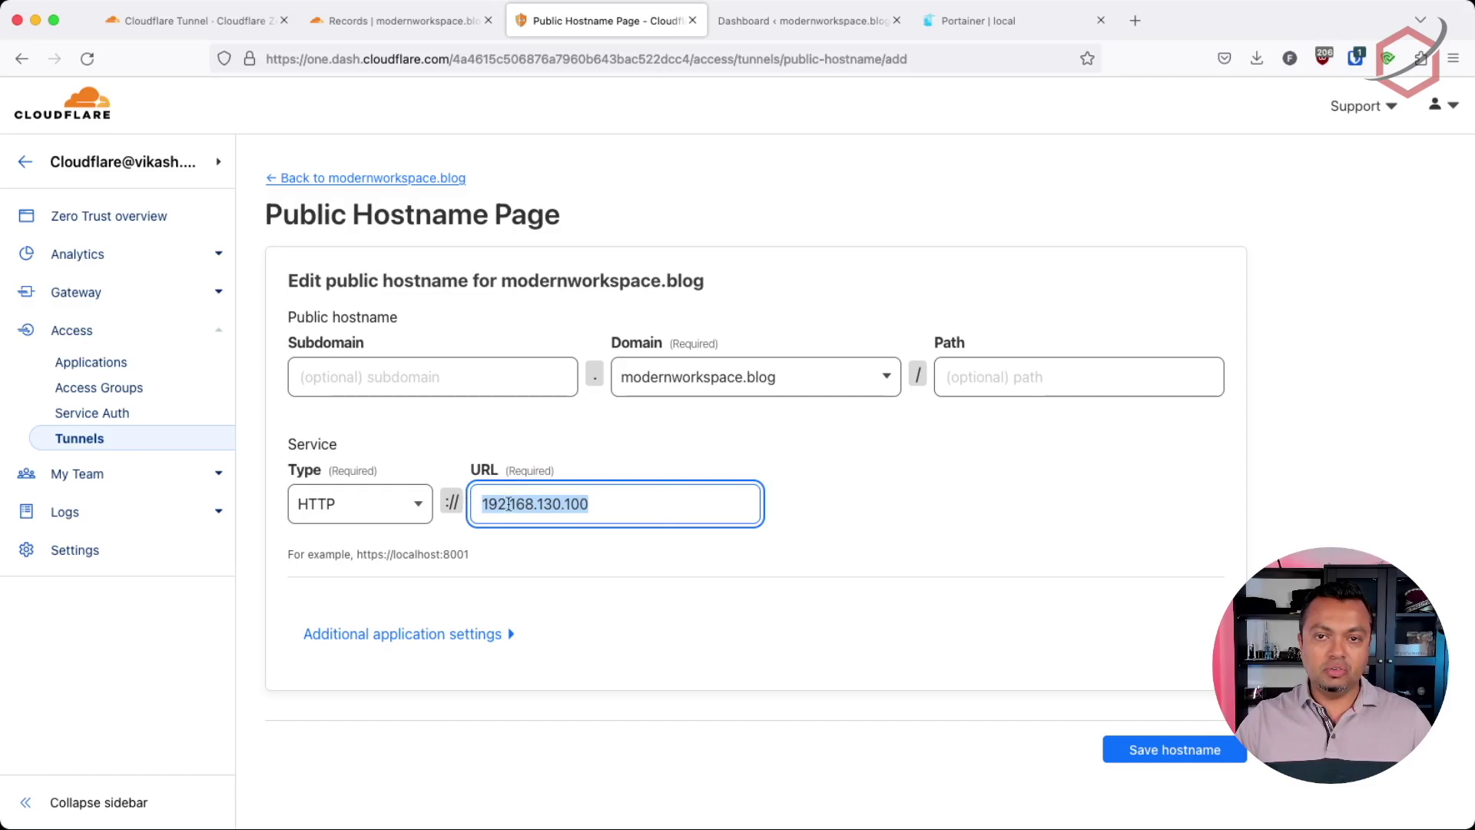
pyautogui.click(803, 21)
pyautogui.click(584, 21)
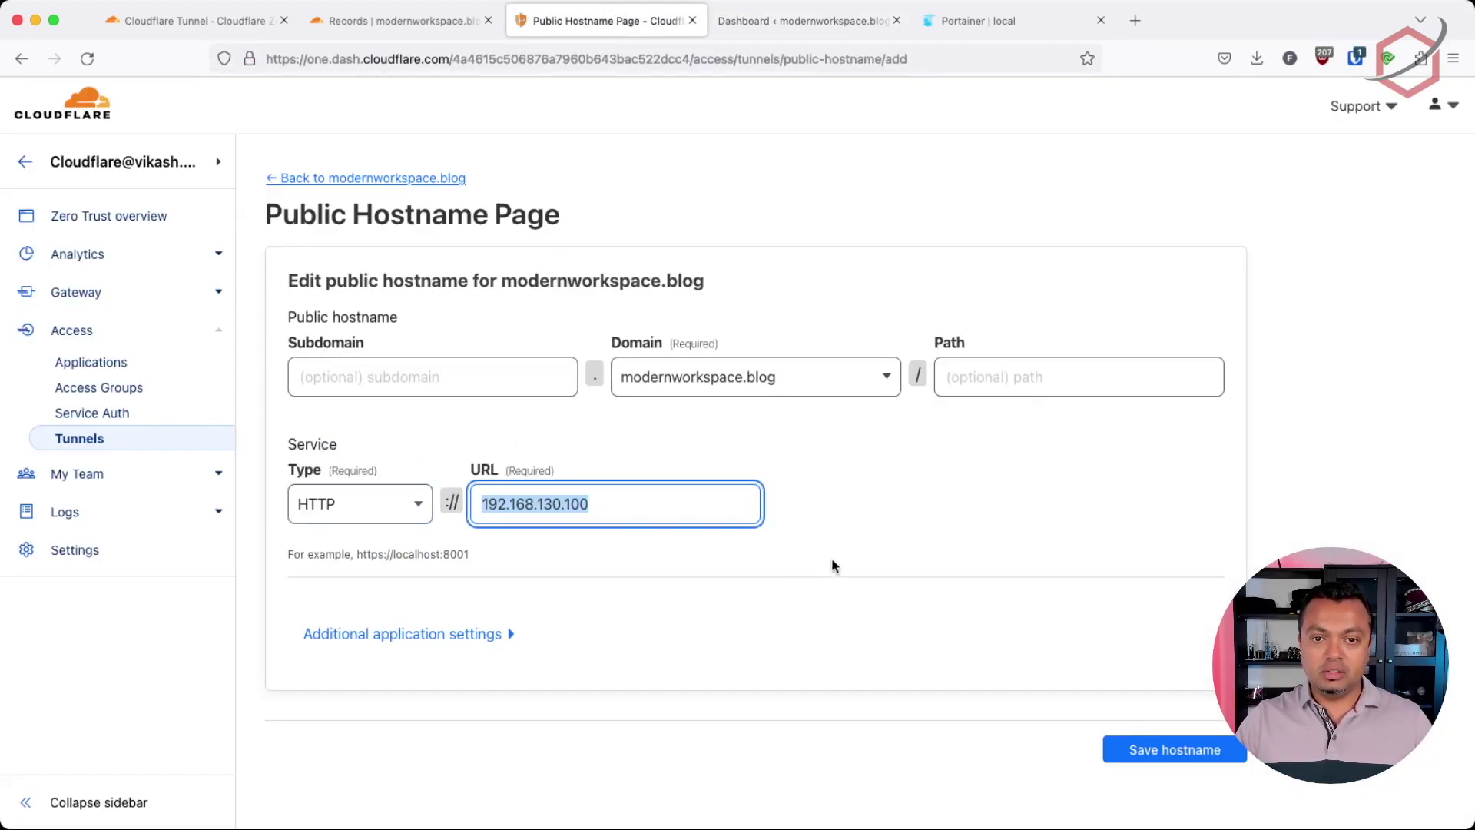
pyautogui.click(1158, 753)
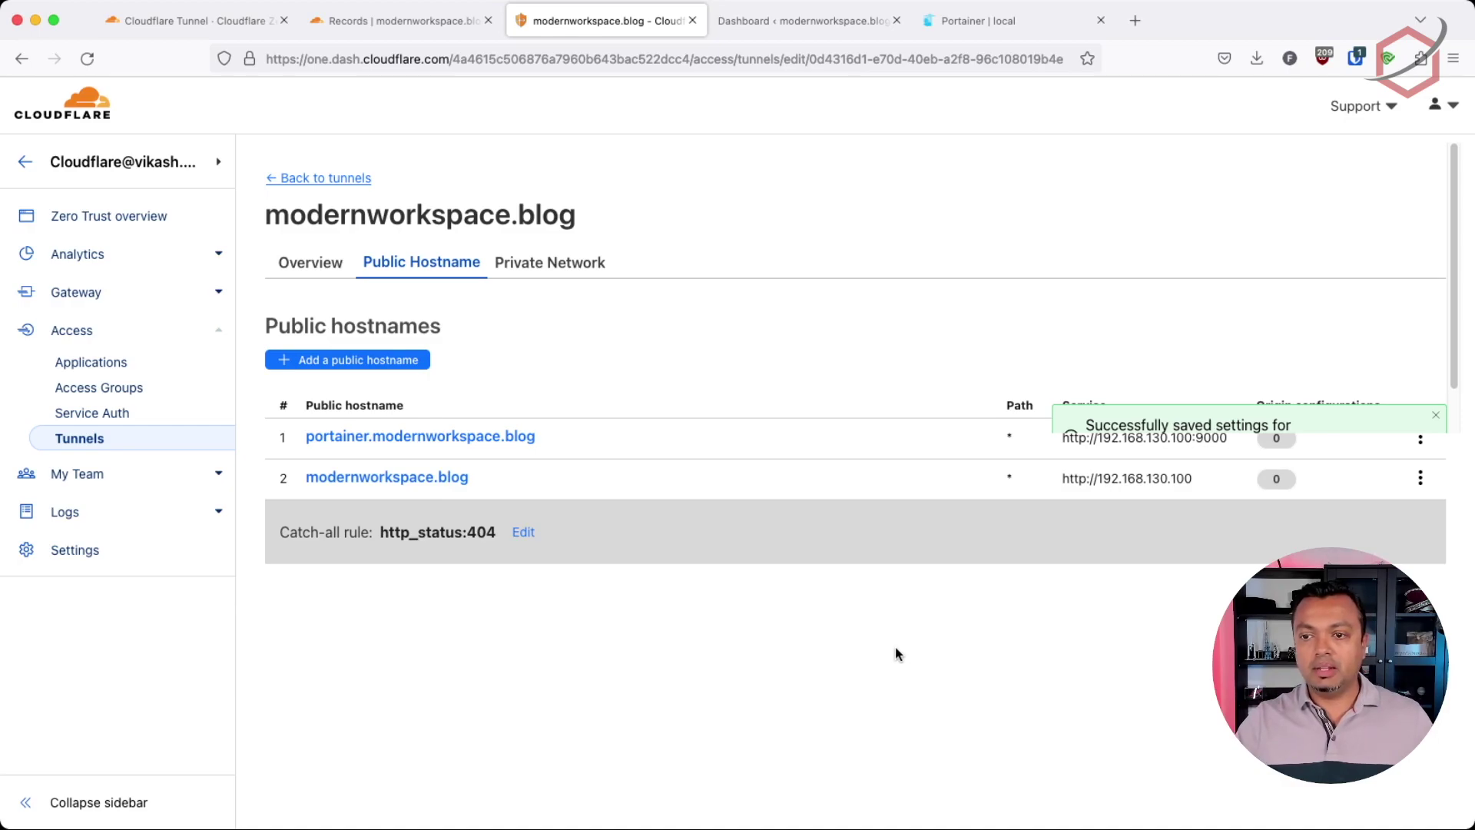
# Step: Open the public modernworkspace.blog site from its hostname details and compare it with the local WordPress dashboard
pyautogui.click(416, 477)
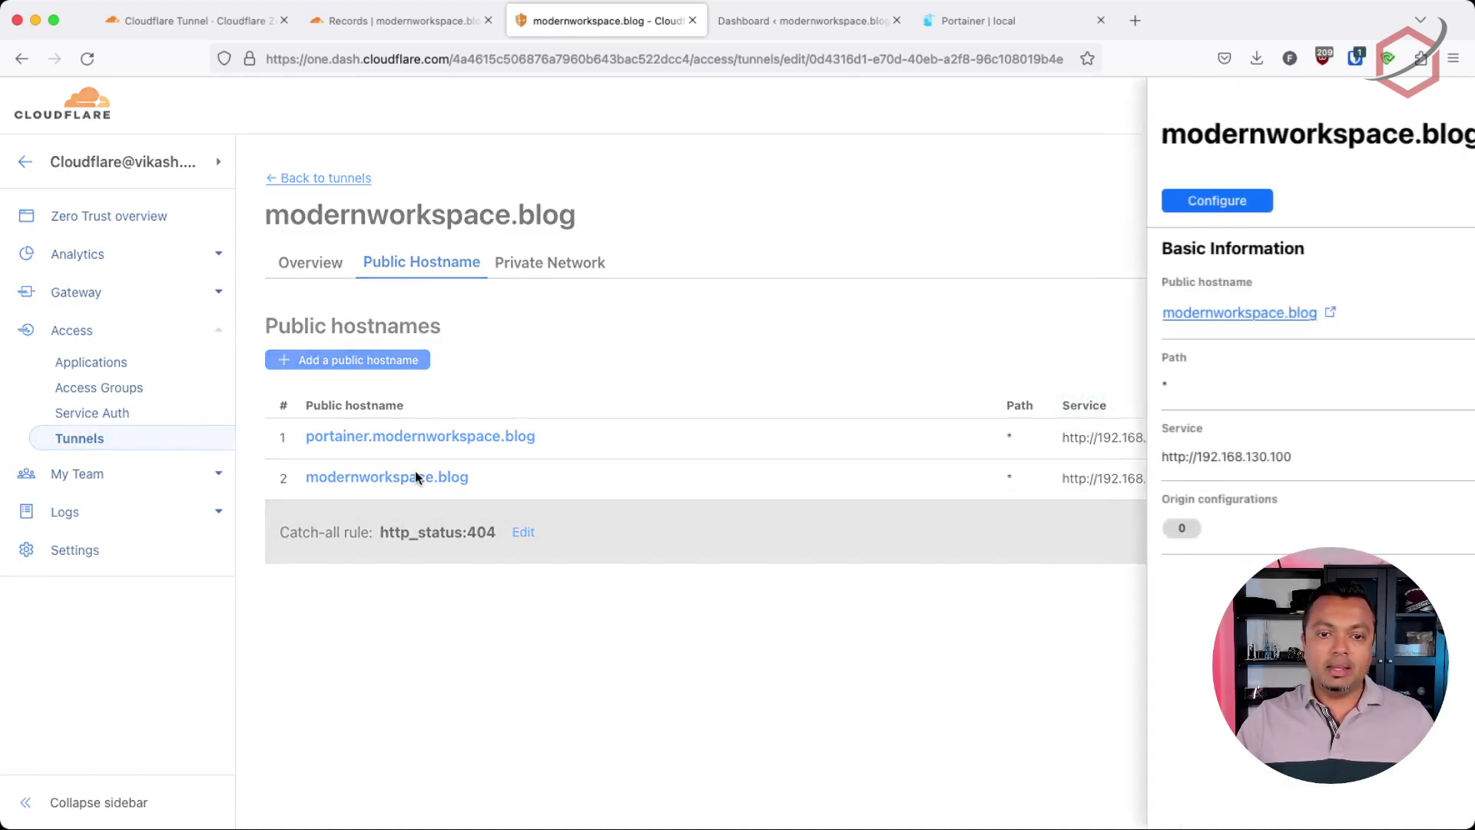
pyautogui.click(1157, 315)
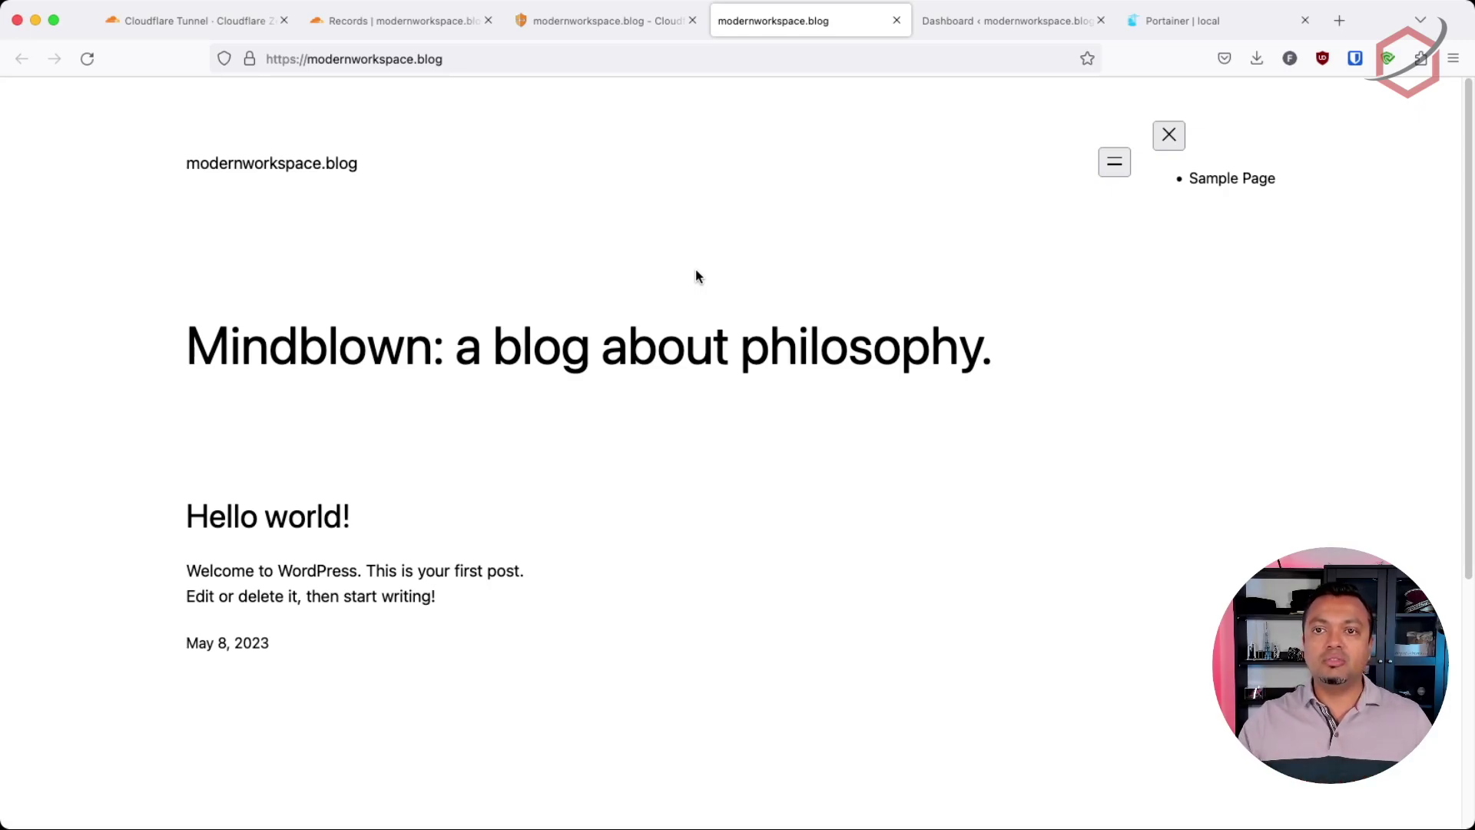
pyautogui.click(964, 22)
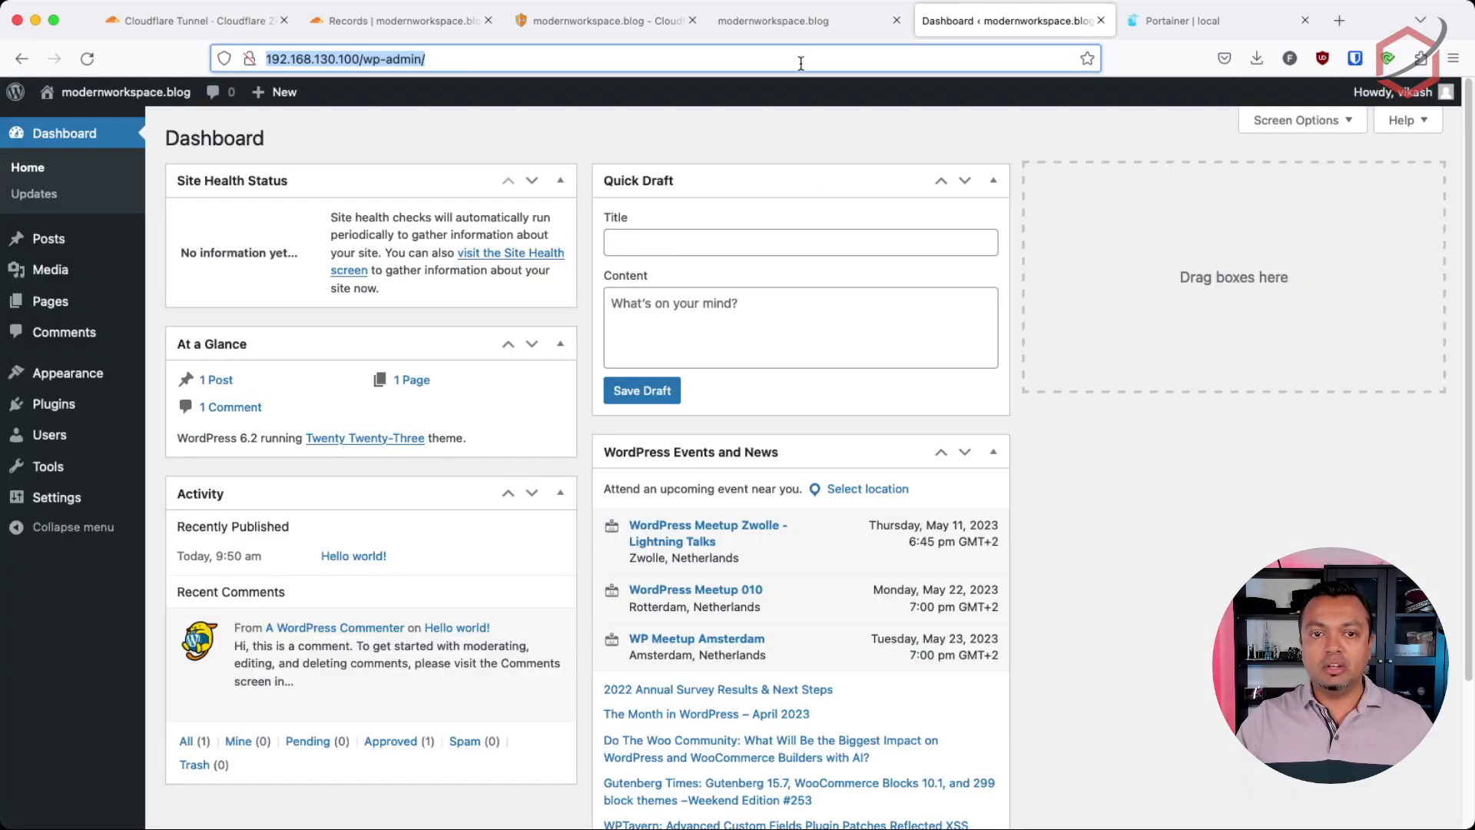
pyautogui.click(379, 123)
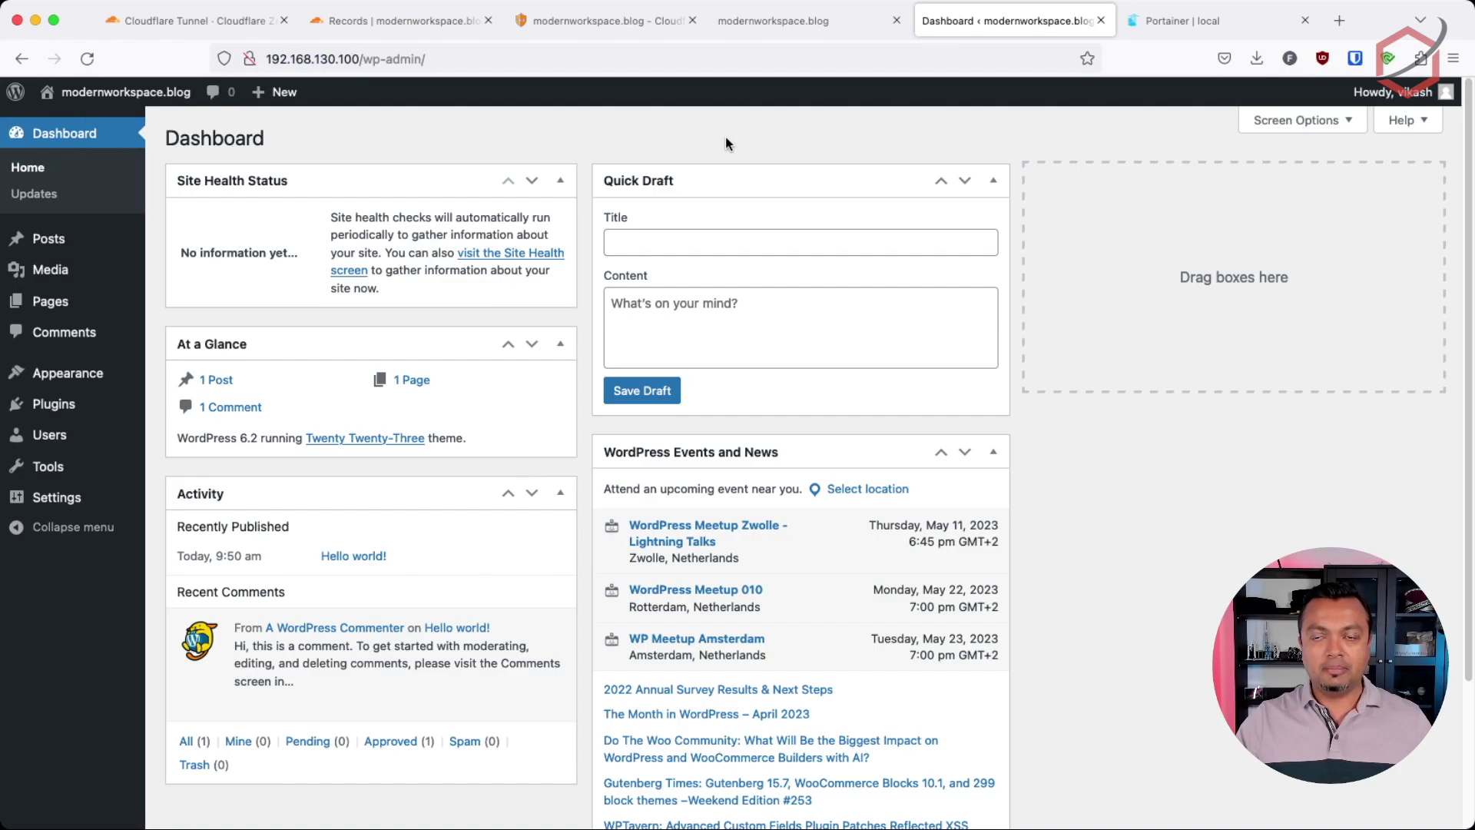
pyautogui.click(777, 22)
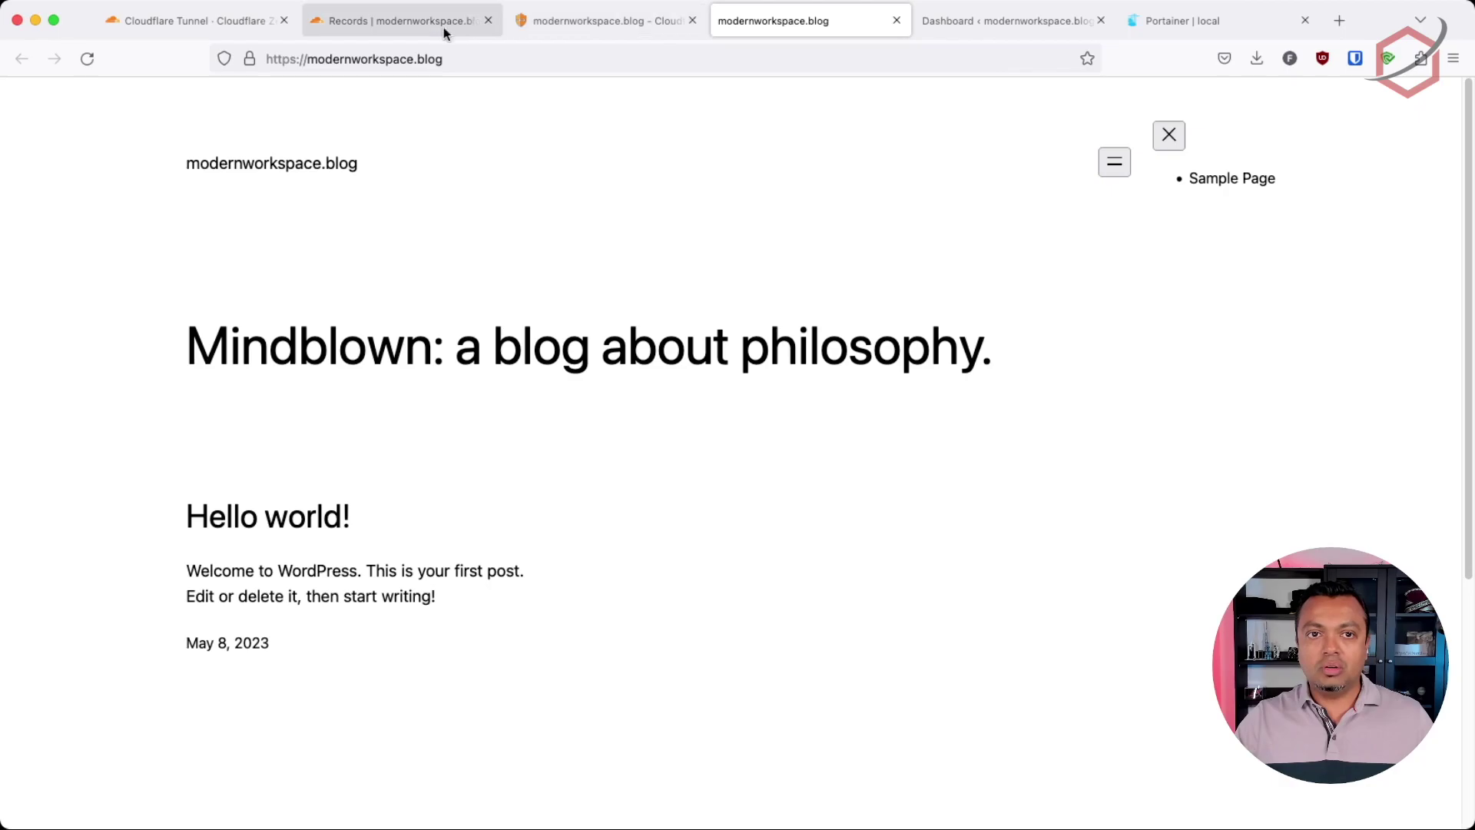
# Step: Return to the tunnel's public hostnames, close the hostname details, and review the service addresses of both hostnames
pyautogui.click(414, 28)
pyautogui.click(627, 22)
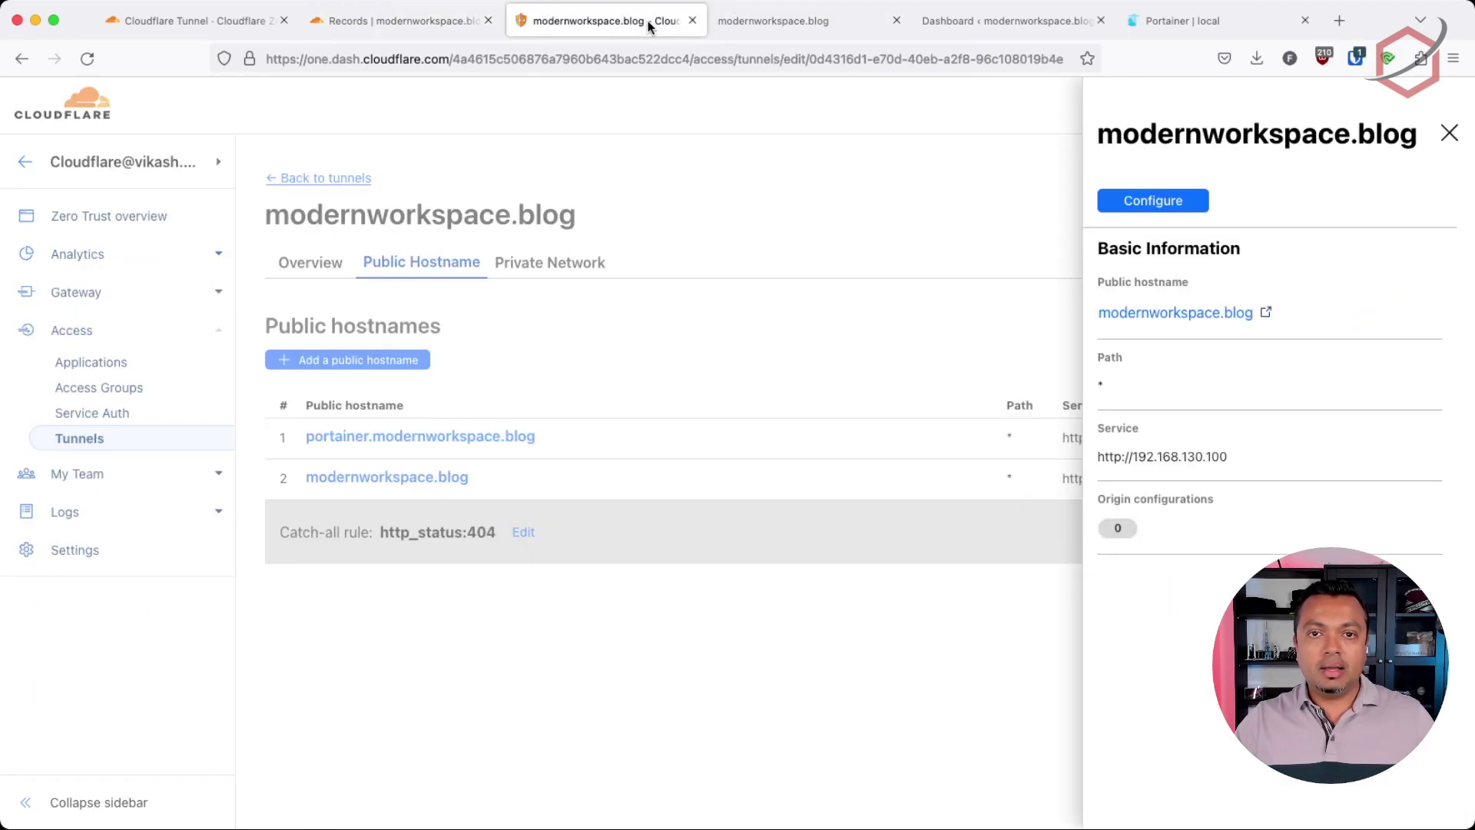
pyautogui.click(1449, 133)
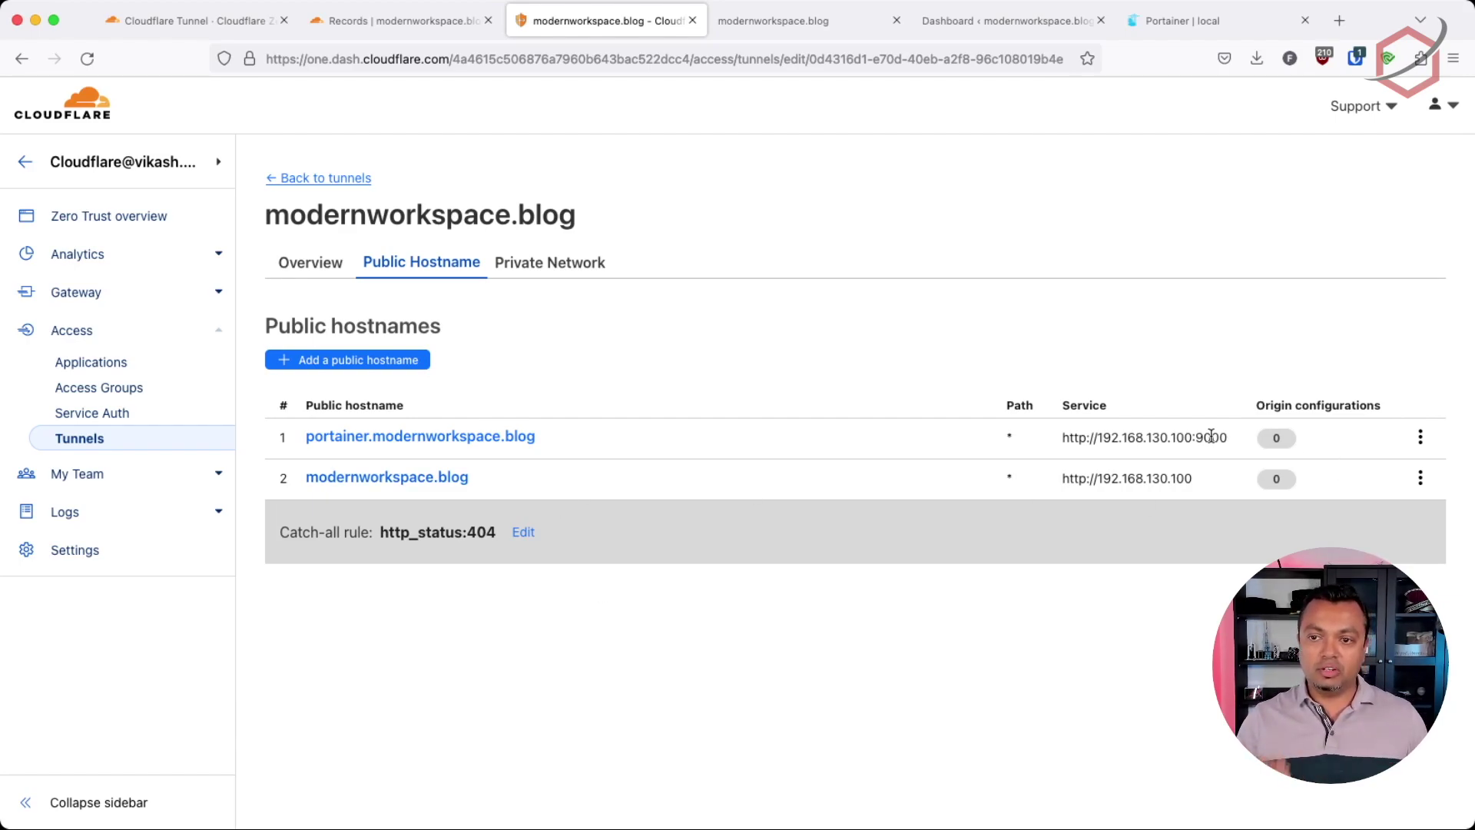
pyautogui.moveTo(1064, 437); pyautogui.dragTo(1063, 482)
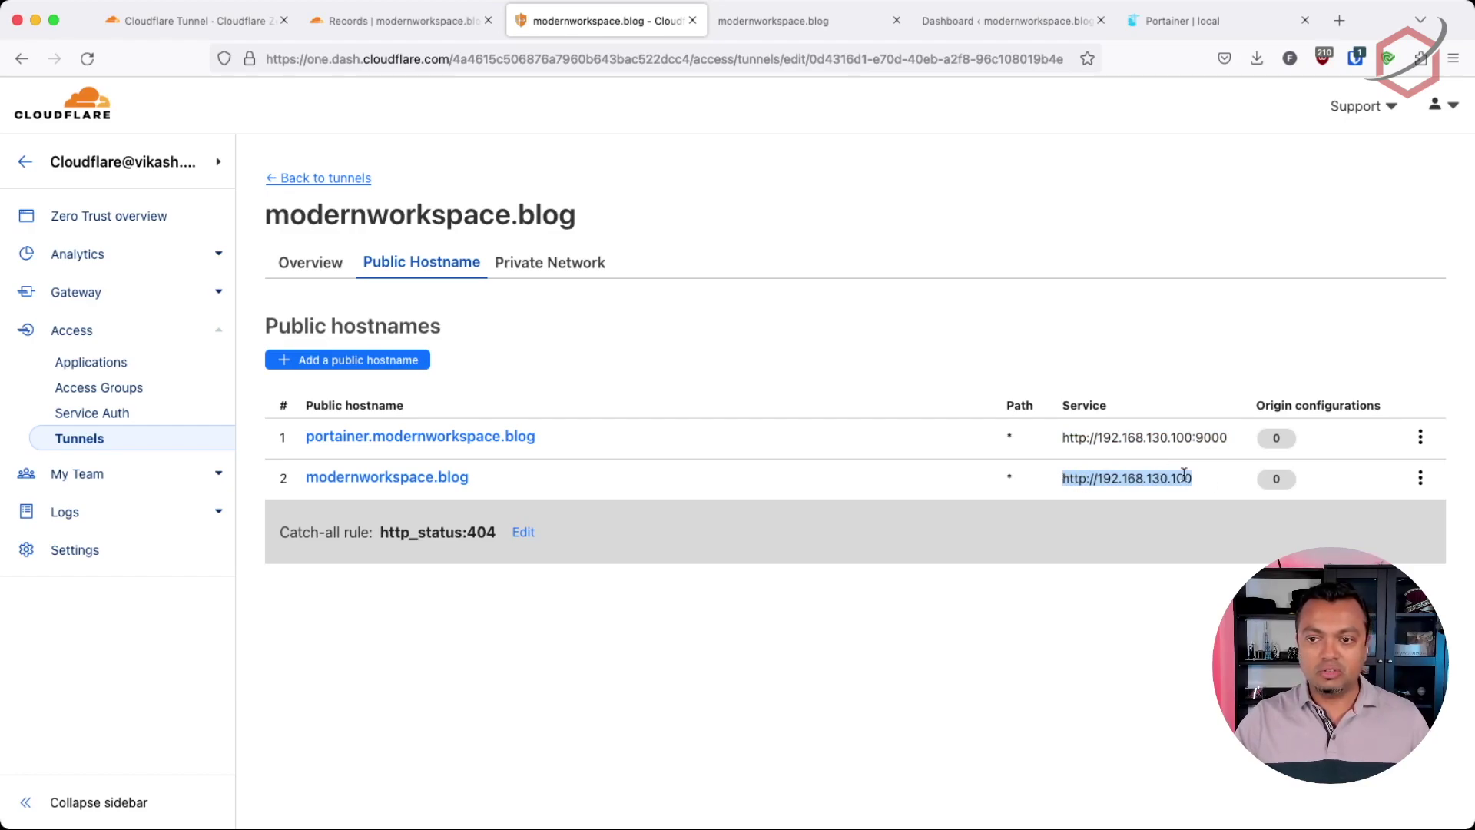
pyautogui.click(1221, 482)
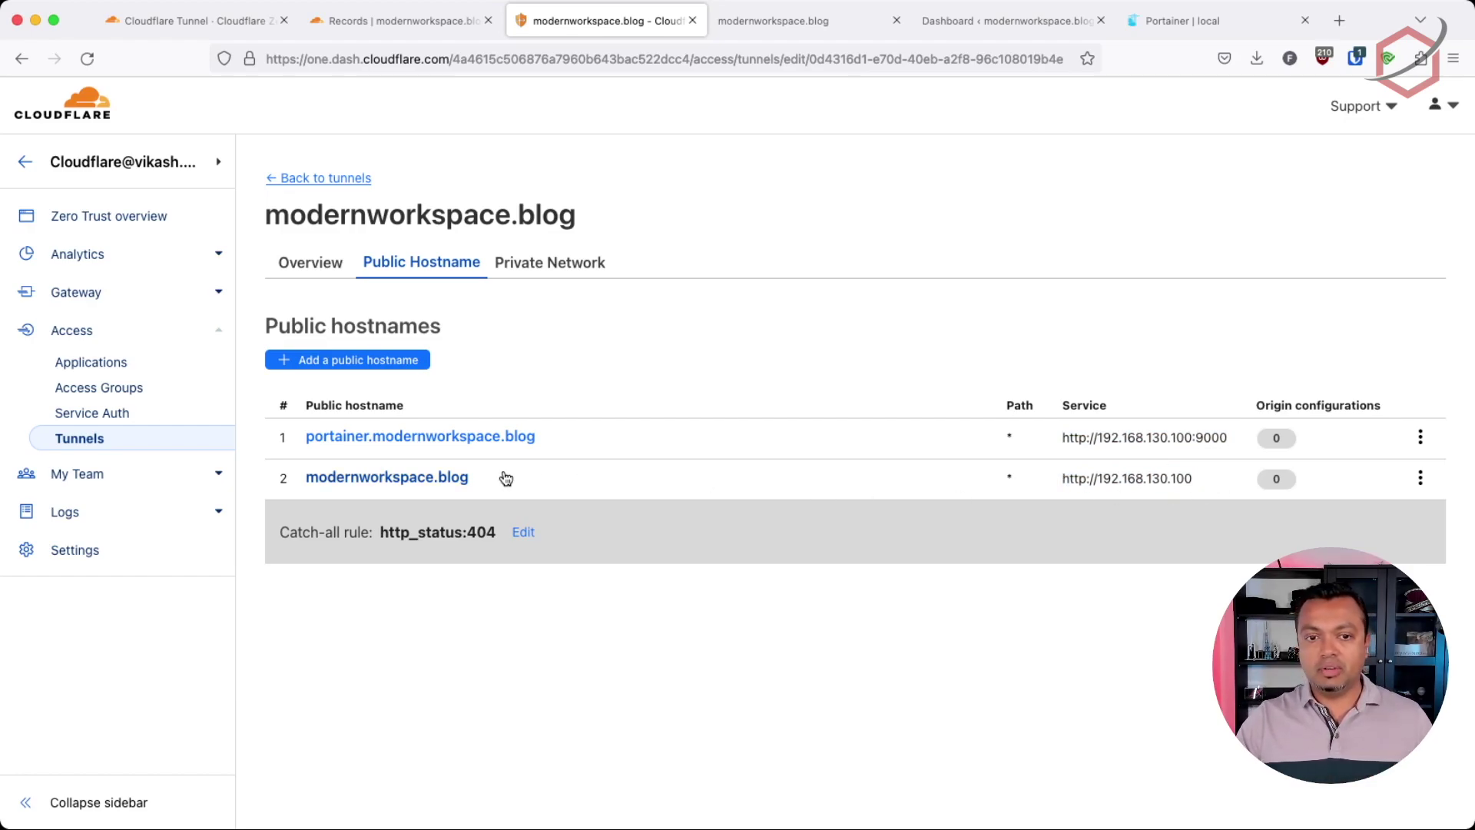
# Step: Reload the DNS records of modernworkspace.blog and check the CNAME record for the root domain
pyautogui.click(414, 21)
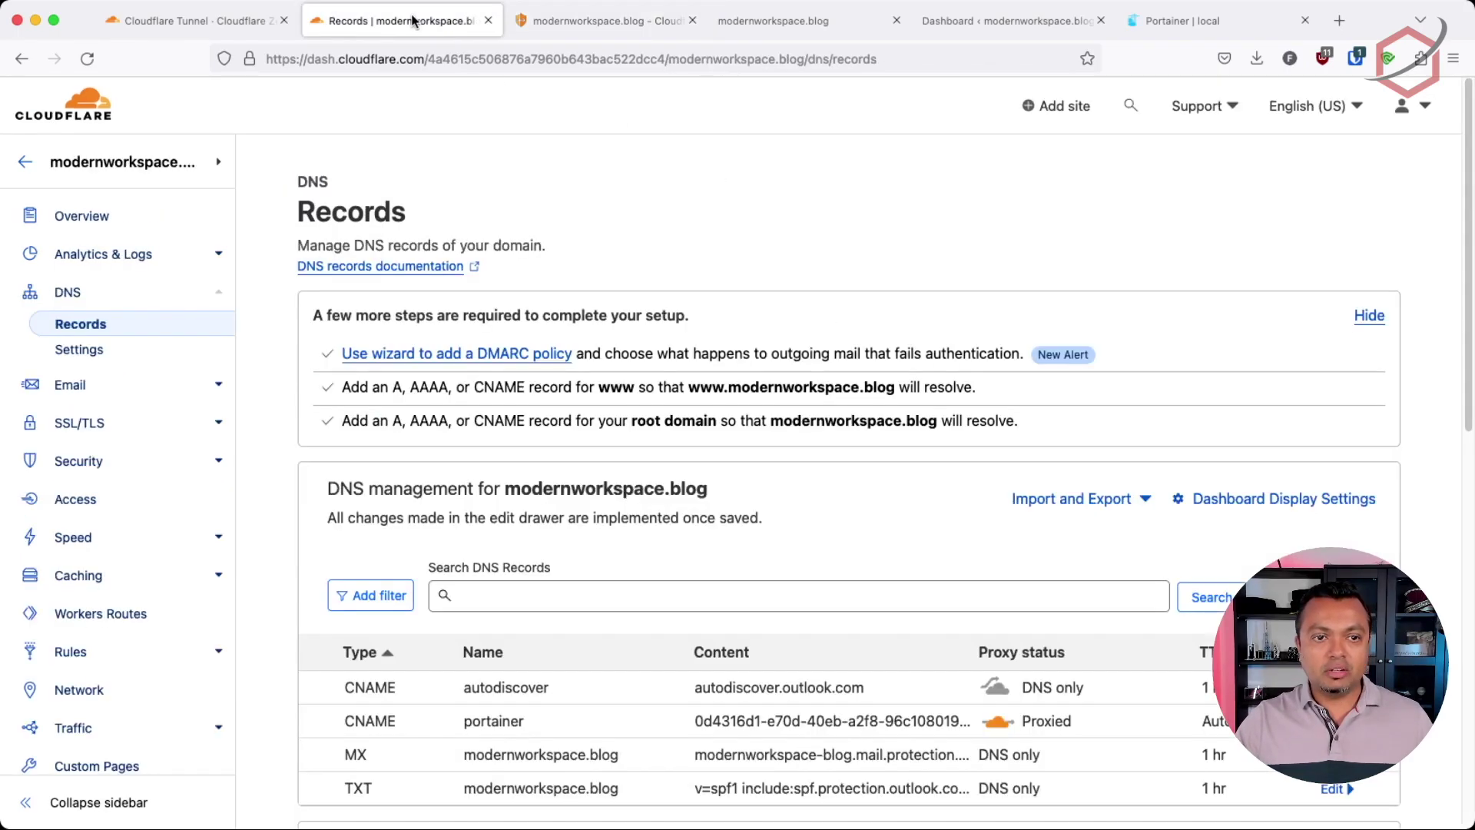
pyautogui.click(80, 324)
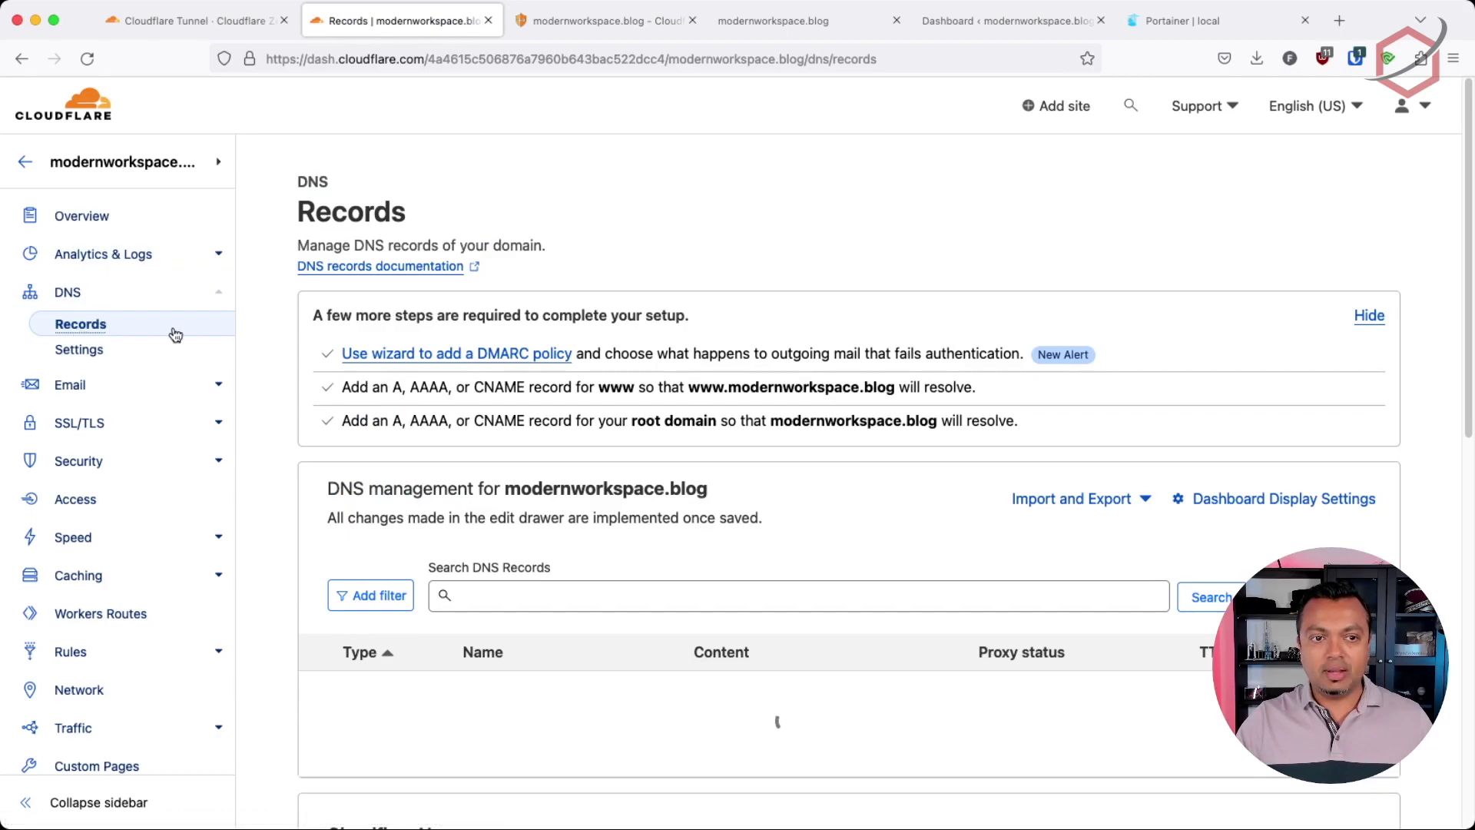
pyautogui.scroll(-1, 1108, 347)
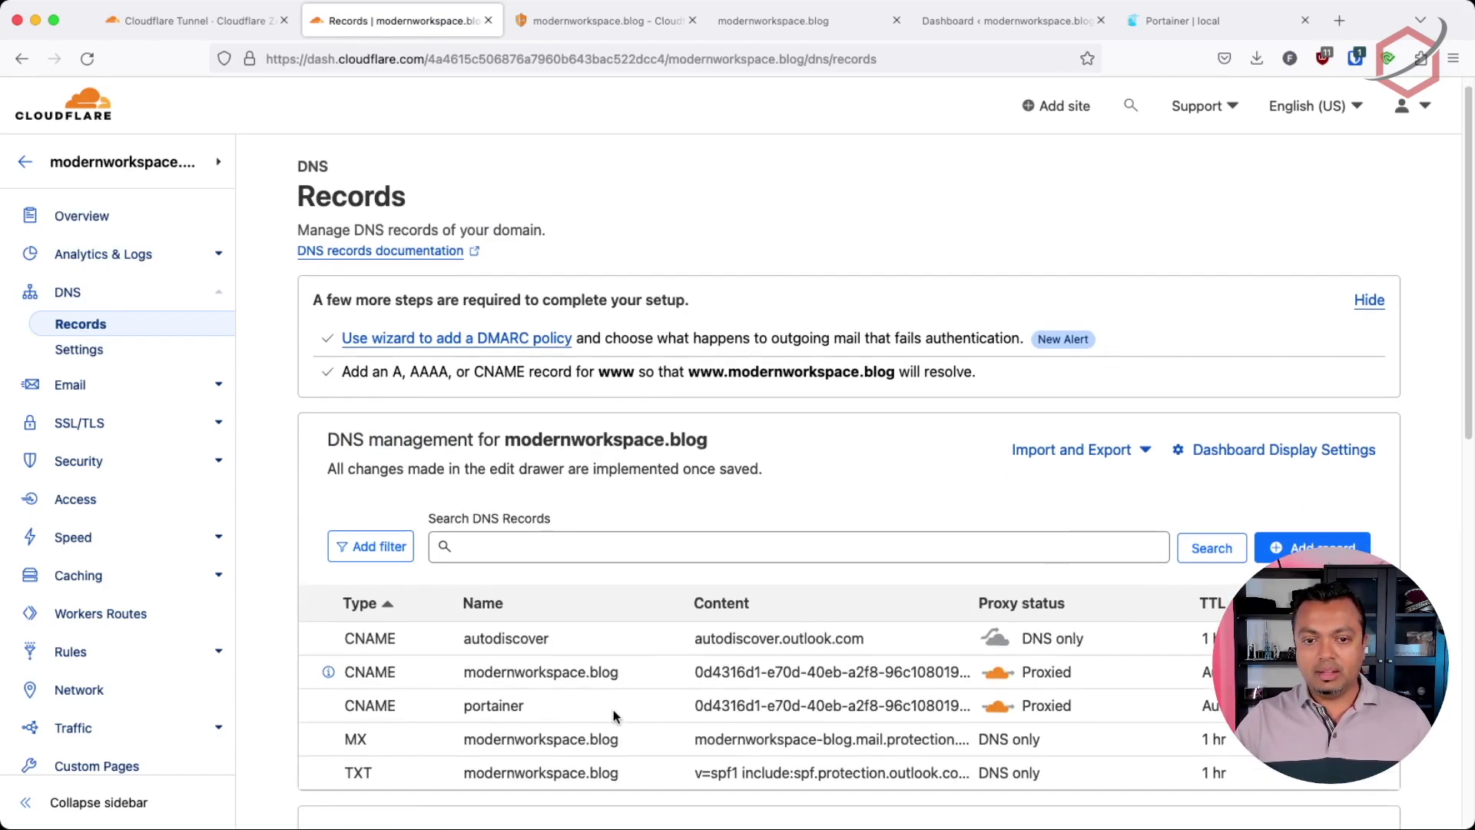
pyautogui.moveTo(464, 674); pyautogui.dragTo(630, 676)
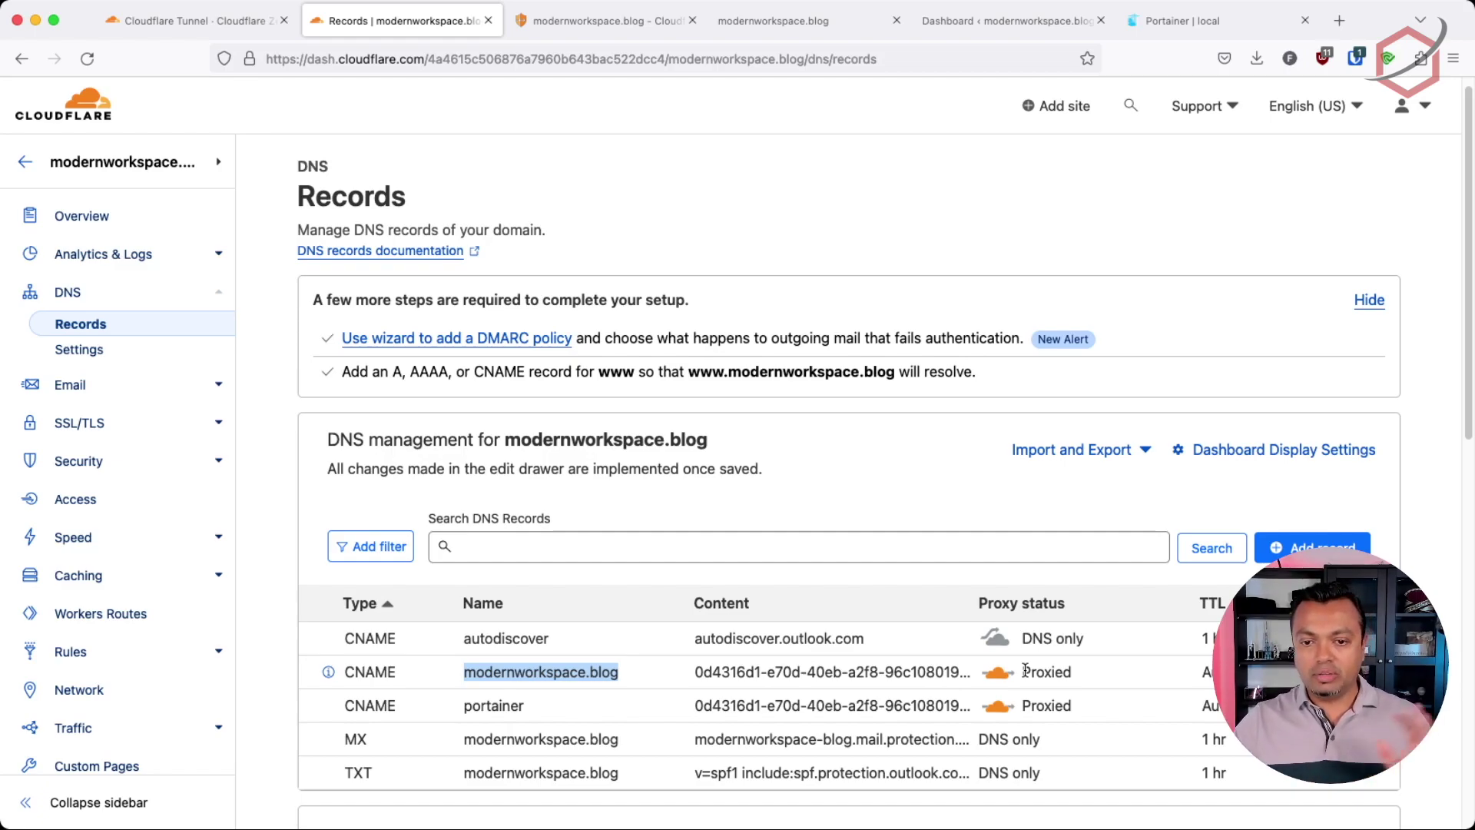
# Step: Compare the tunnel's public hostnames and their service addresses with the portainer CNAME record in DNS
pyautogui.click(607, 25)
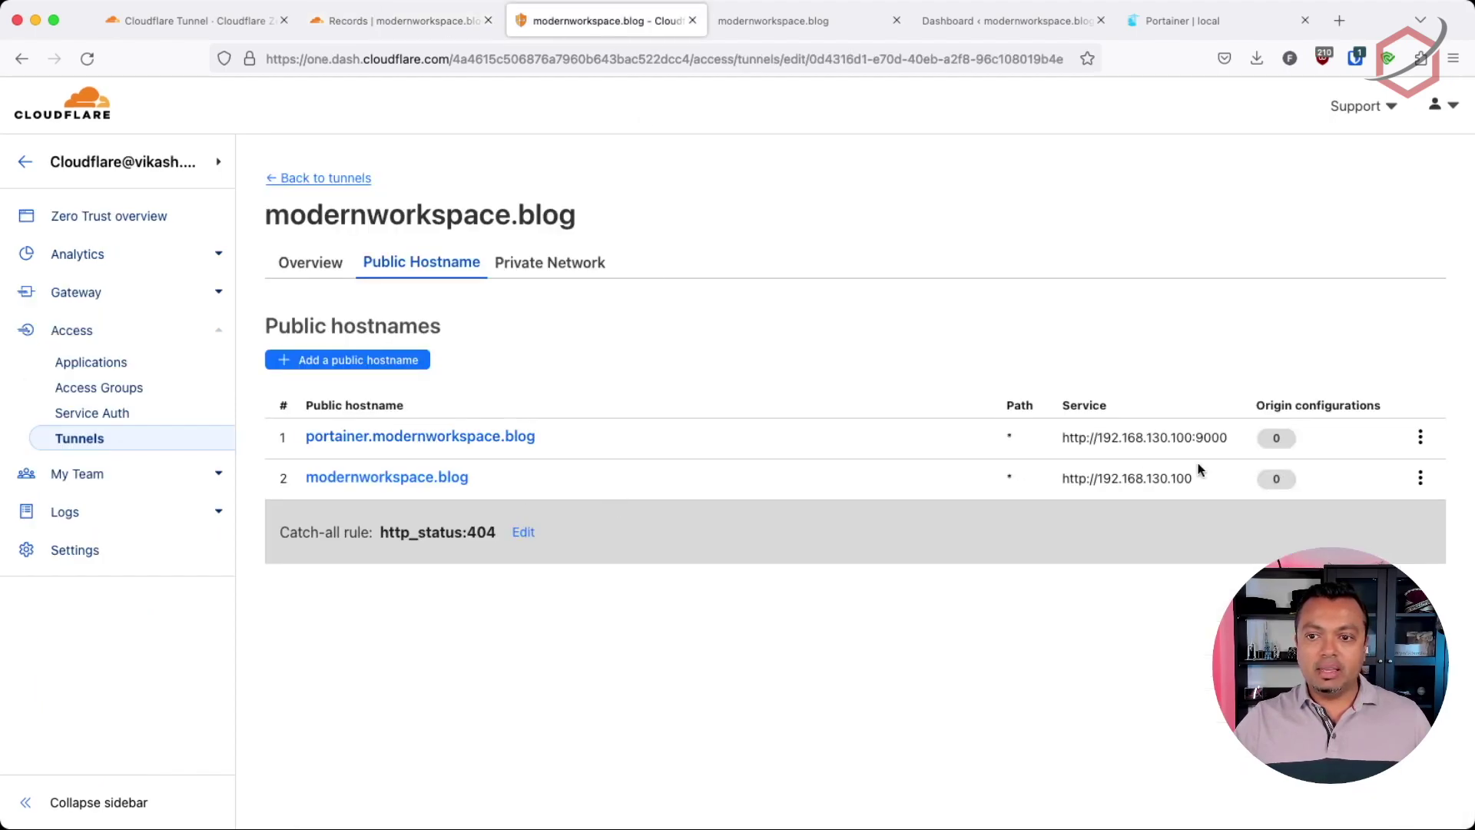
pyautogui.click(1419, 437)
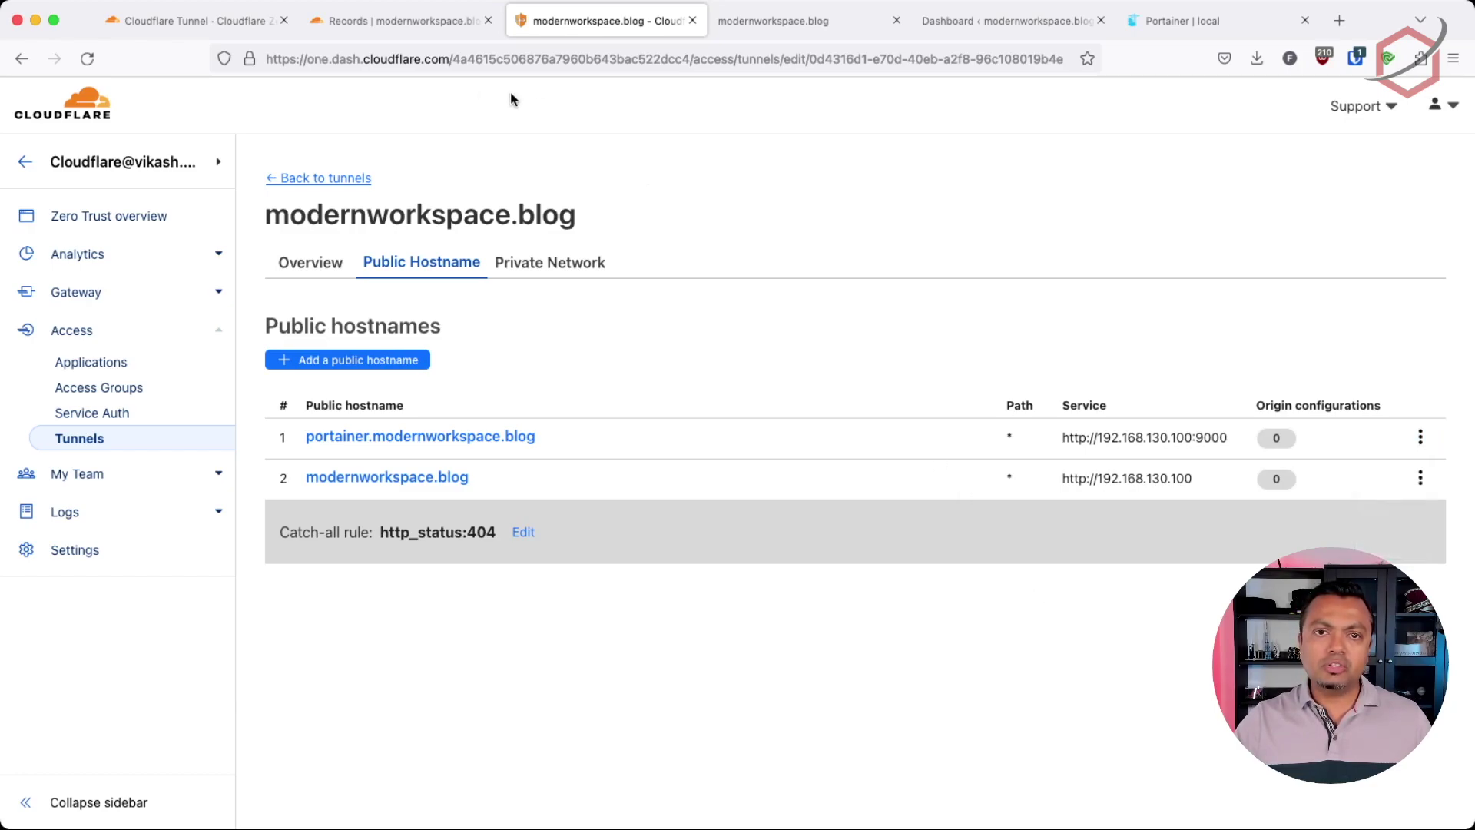
pyautogui.click(400, 22)
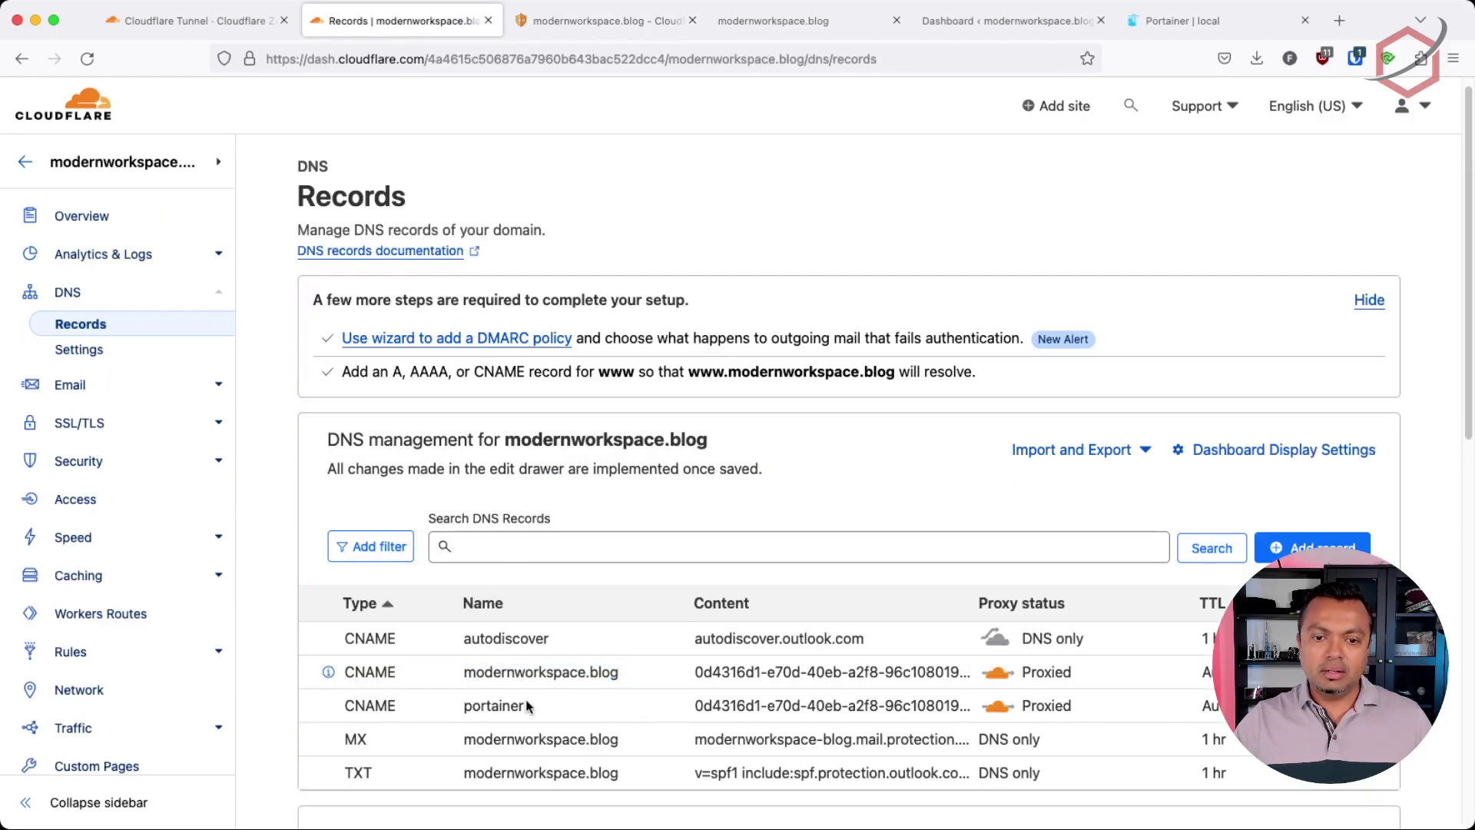
pyautogui.moveTo(465, 705); pyautogui.dragTo(1140, 709)
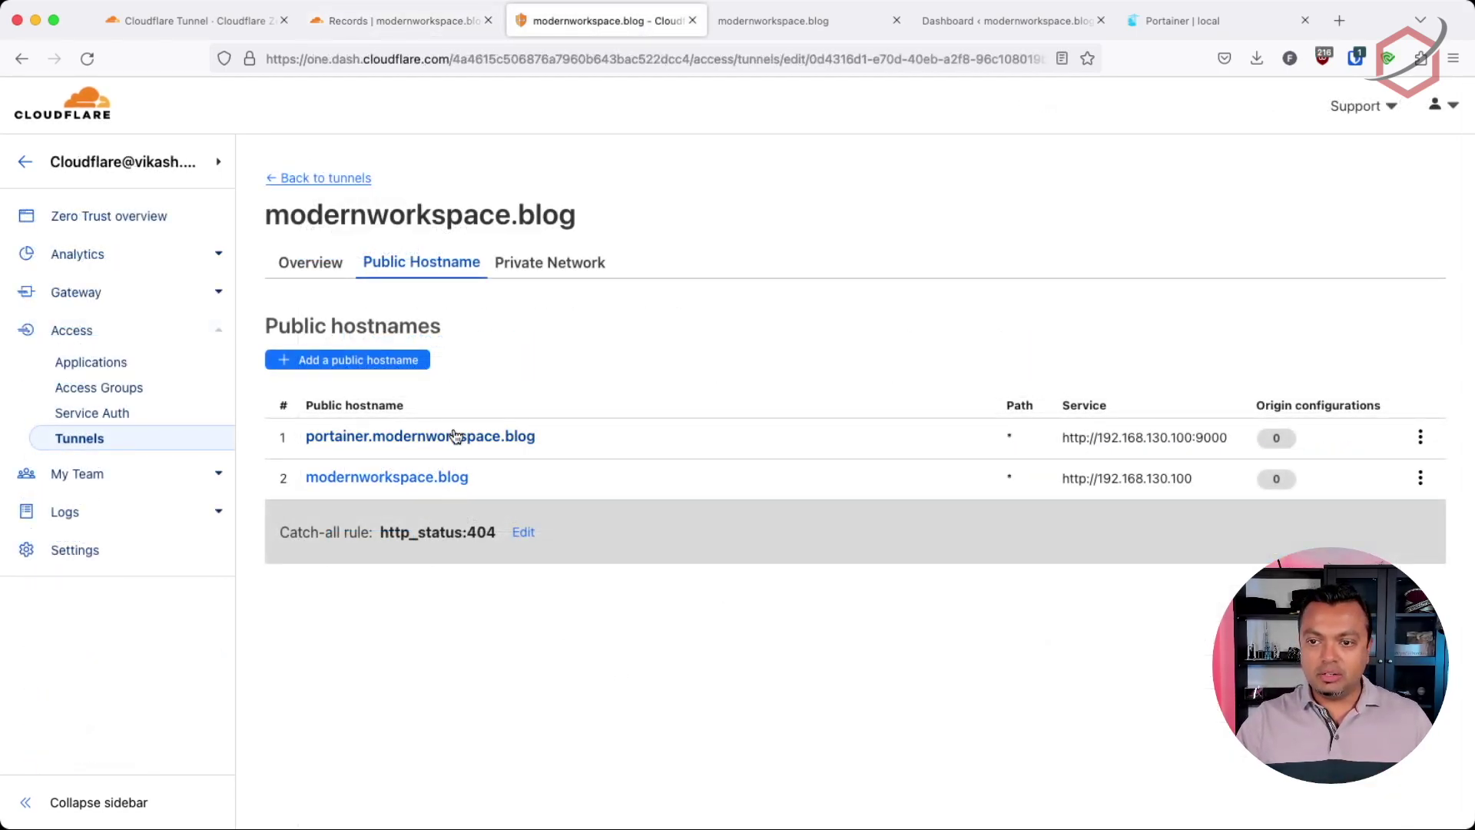
pyautogui.moveTo(1062, 438); pyautogui.dragTo(1193, 442)
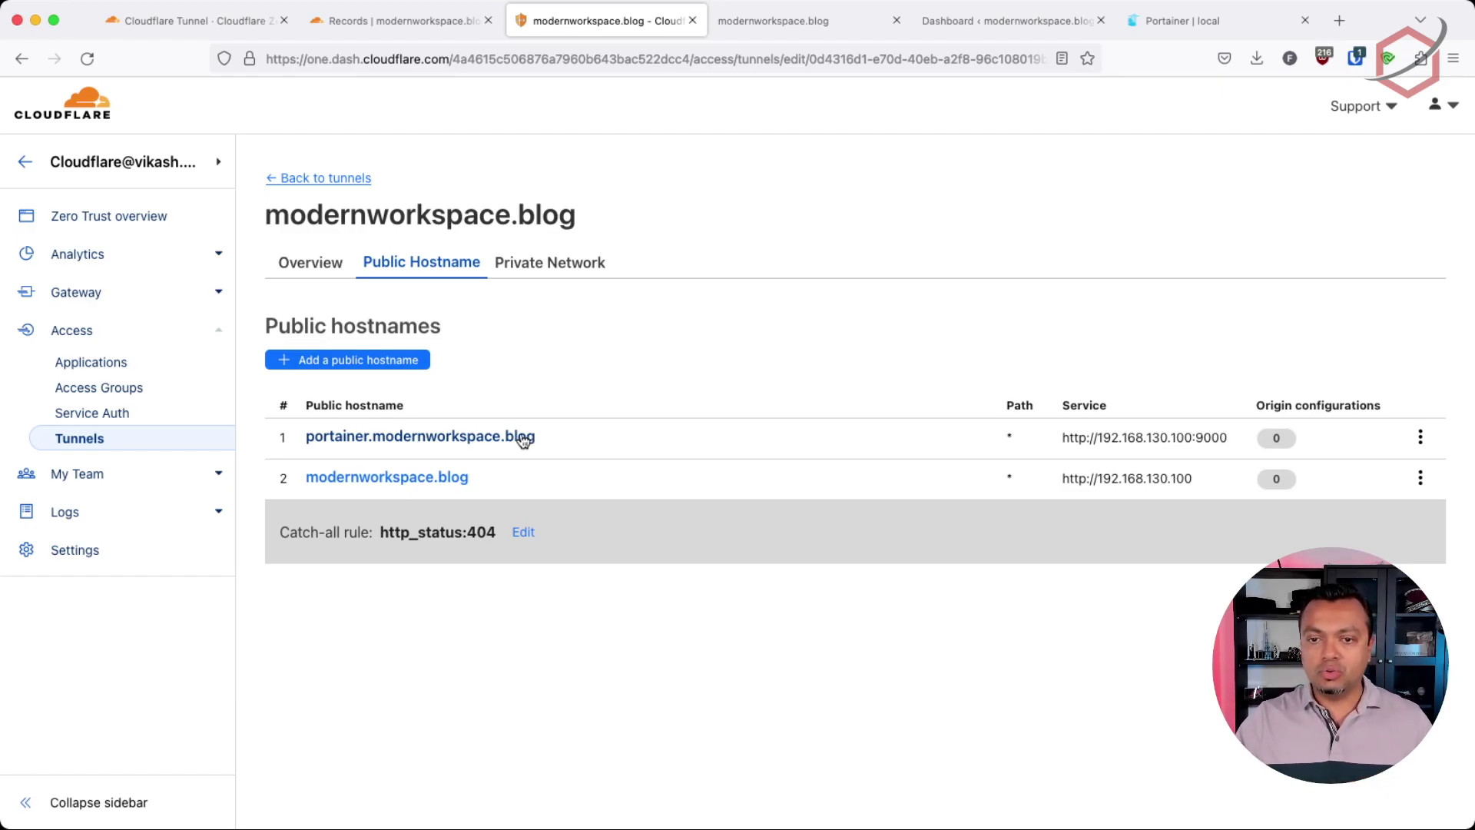
# Step: Open the portainer.modernworkspace.blog hostname for editing and set its service type to HTTPS
pyautogui.click(1421, 437)
pyautogui.click(1397, 472)
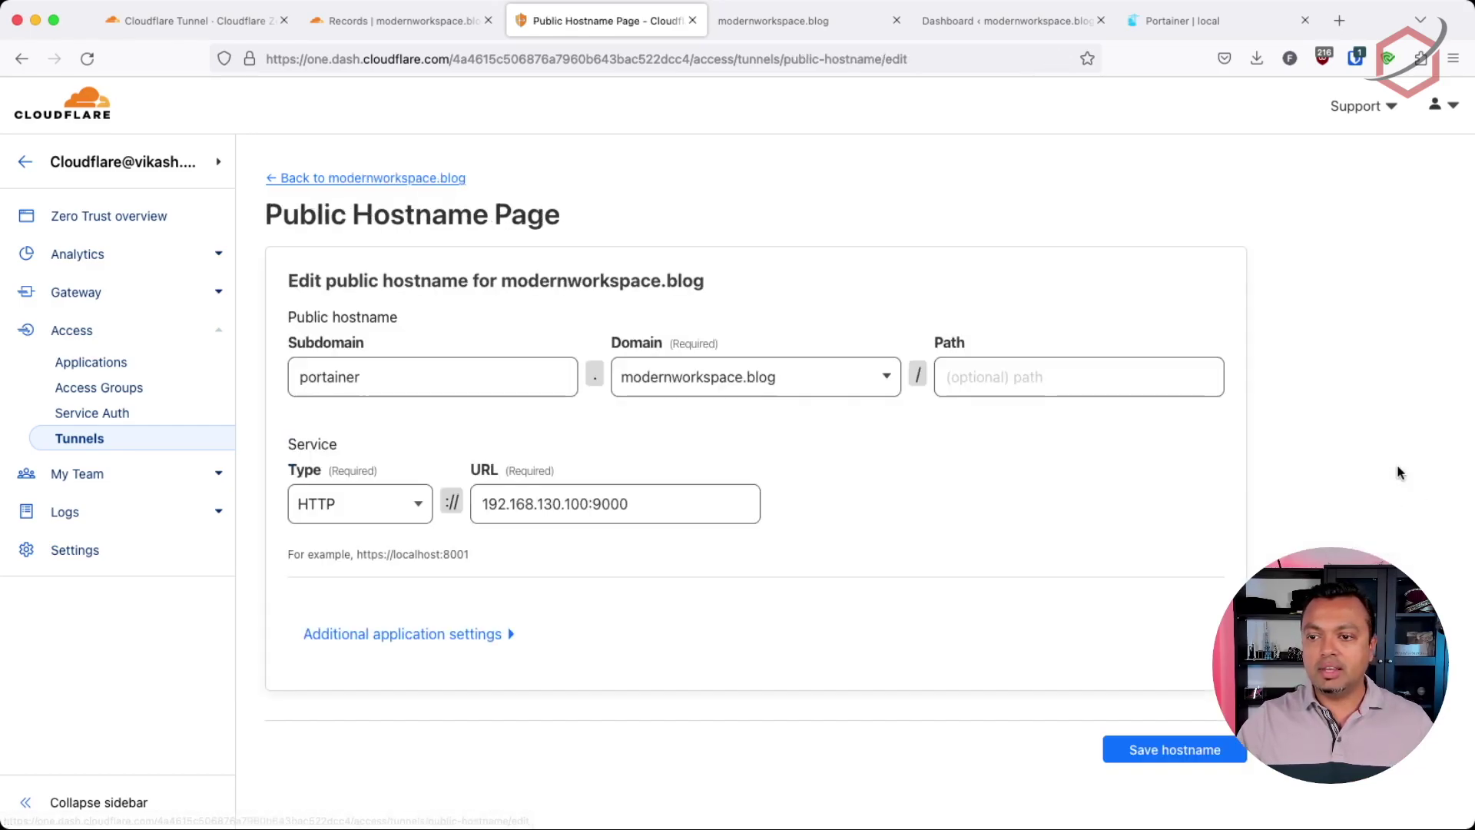
pyautogui.click(425, 510)
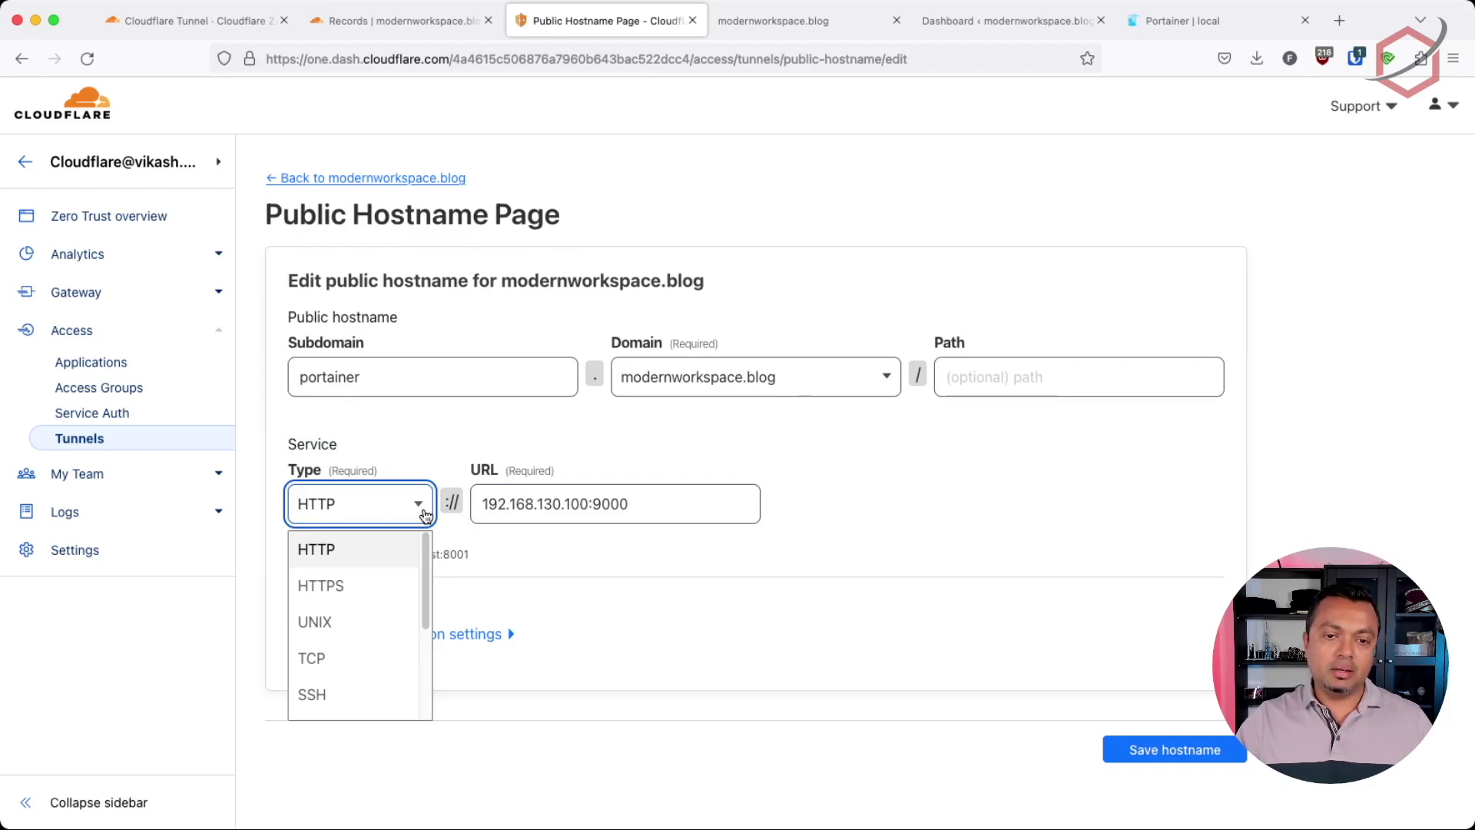
pyautogui.click(381, 585)
pyautogui.click(696, 501)
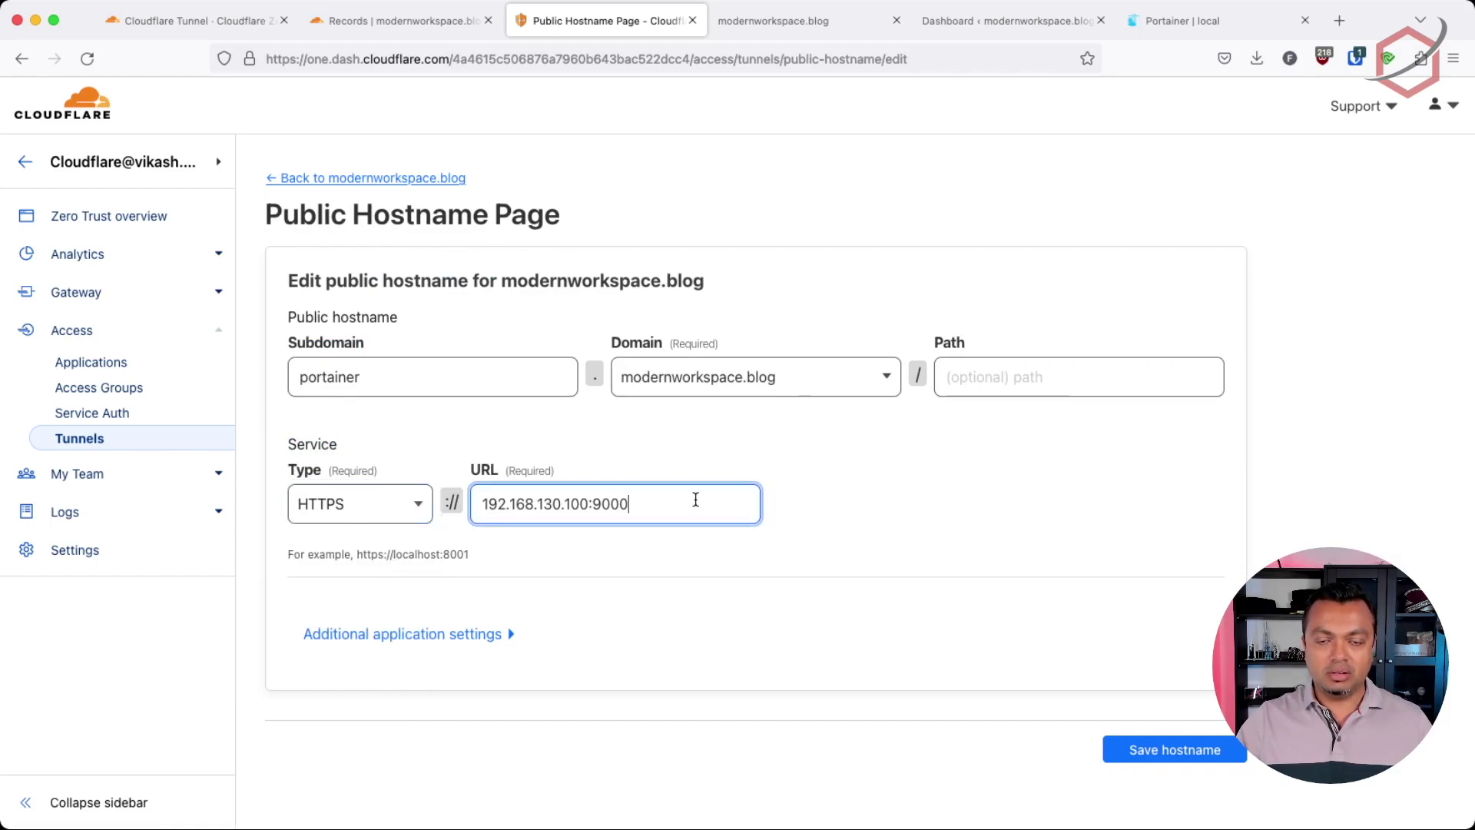
pyautogui.moveTo(707, 503); pyautogui.dragTo(482, 504)
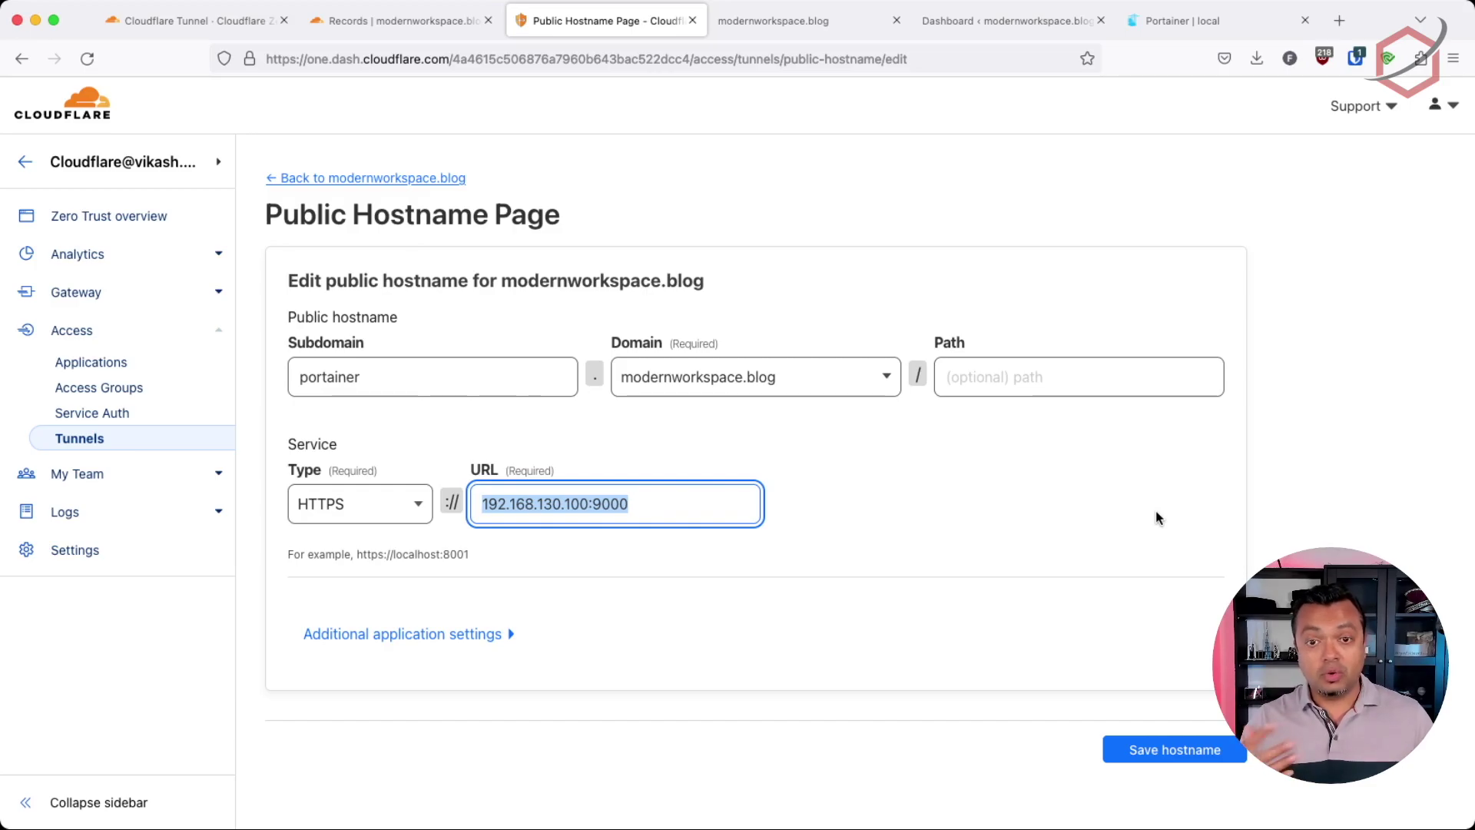
# Step: Enable No TLS Verify in the portainer hostname's additional TLS settings and review its service URL
pyautogui.click(431, 634)
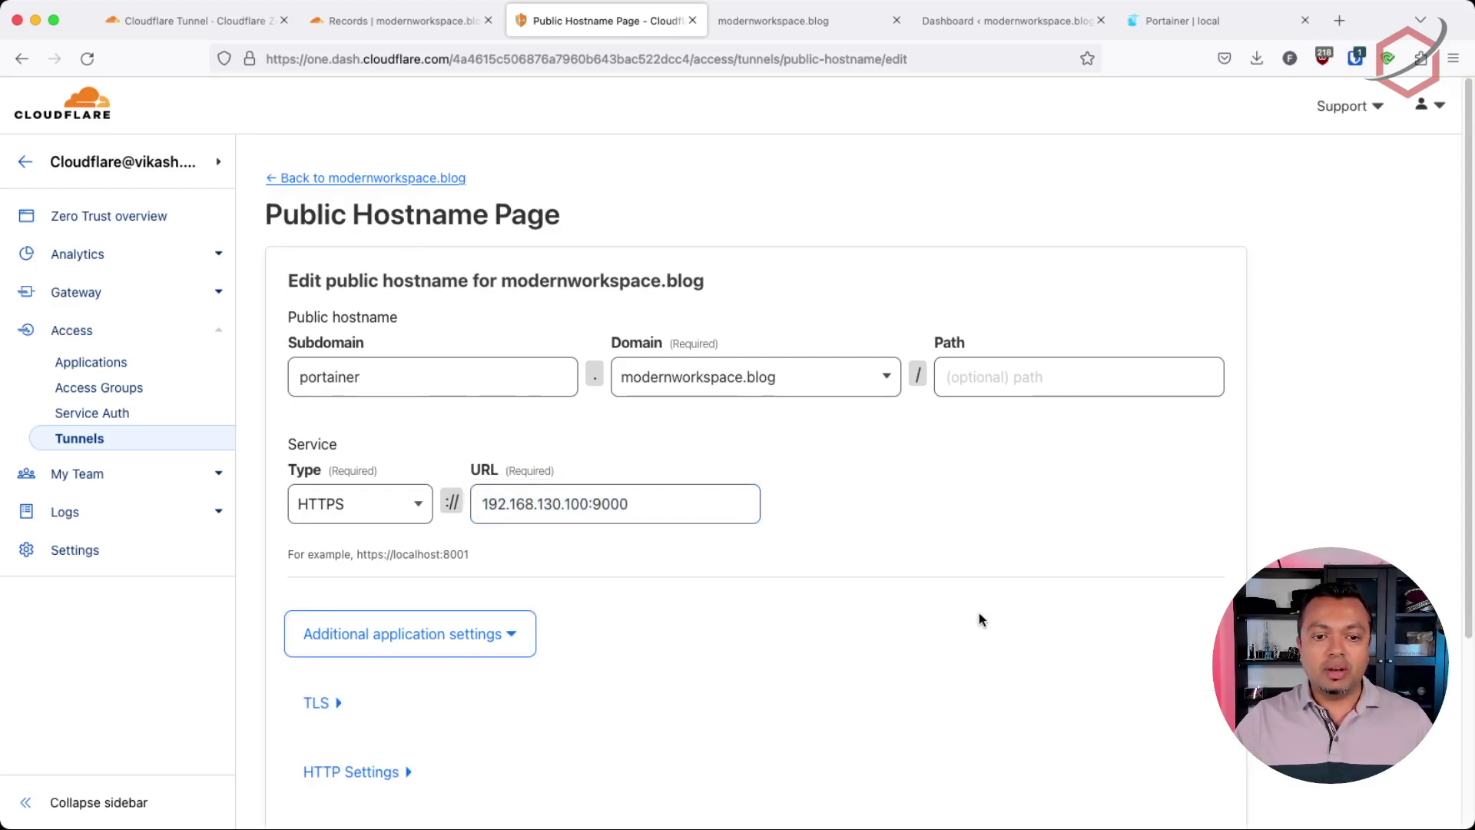
pyautogui.scroll(-3, 979, 615)
pyautogui.click(326, 520)
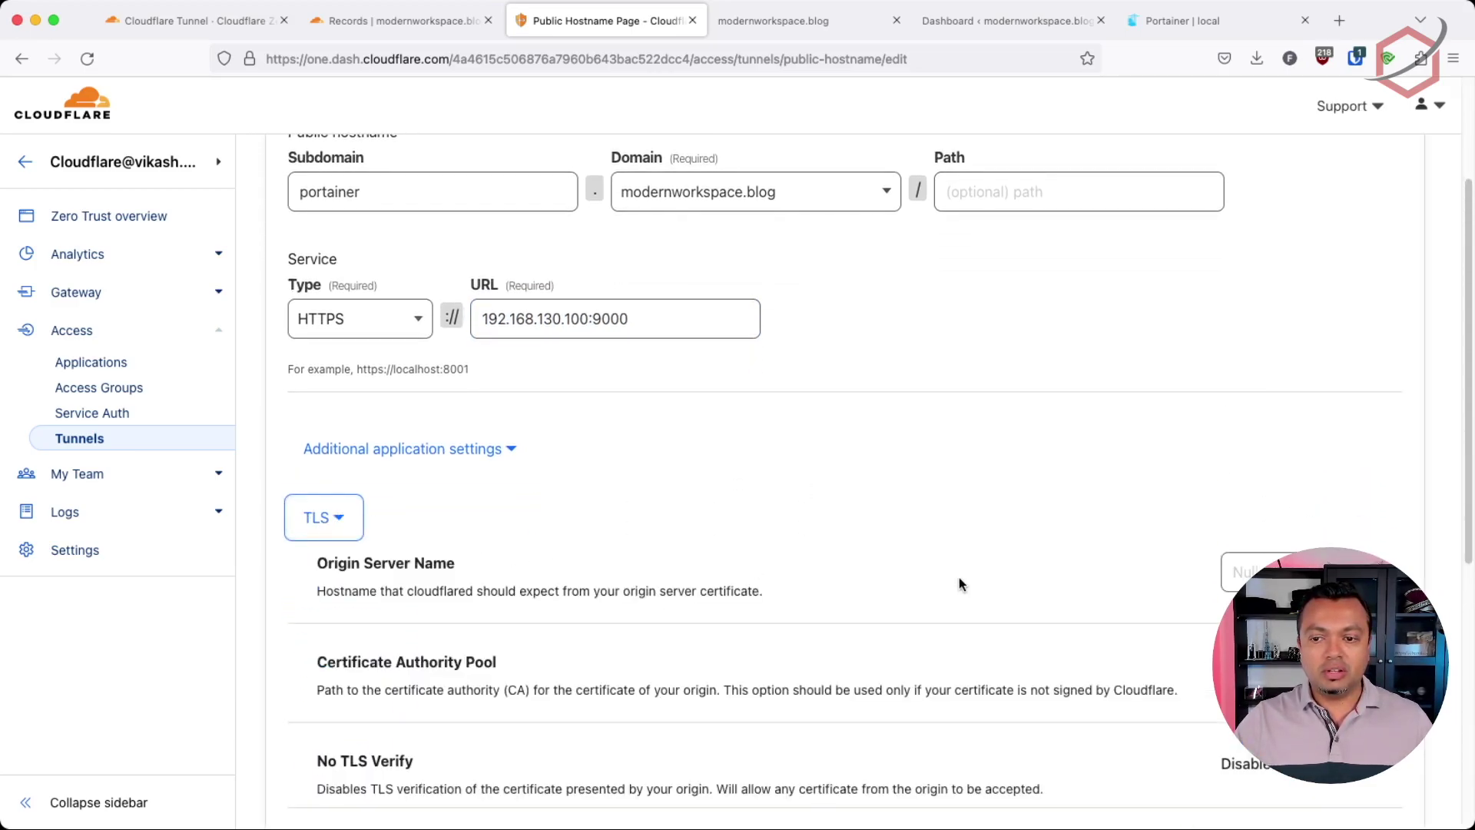
pyautogui.scroll(-1, 965, 578)
pyautogui.scroll(2, 404, 514)
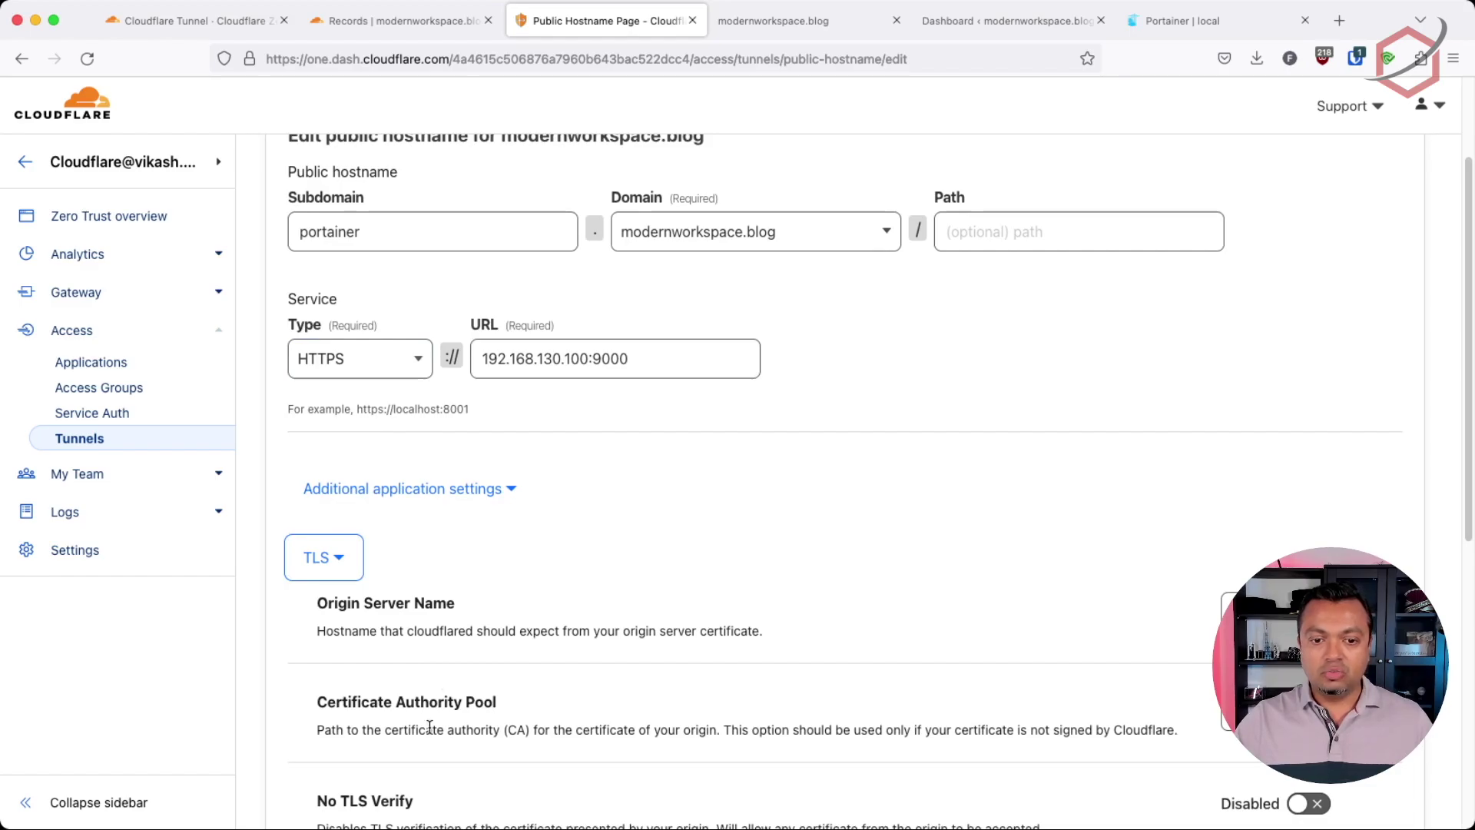
pyautogui.scroll(-1, 461, 730)
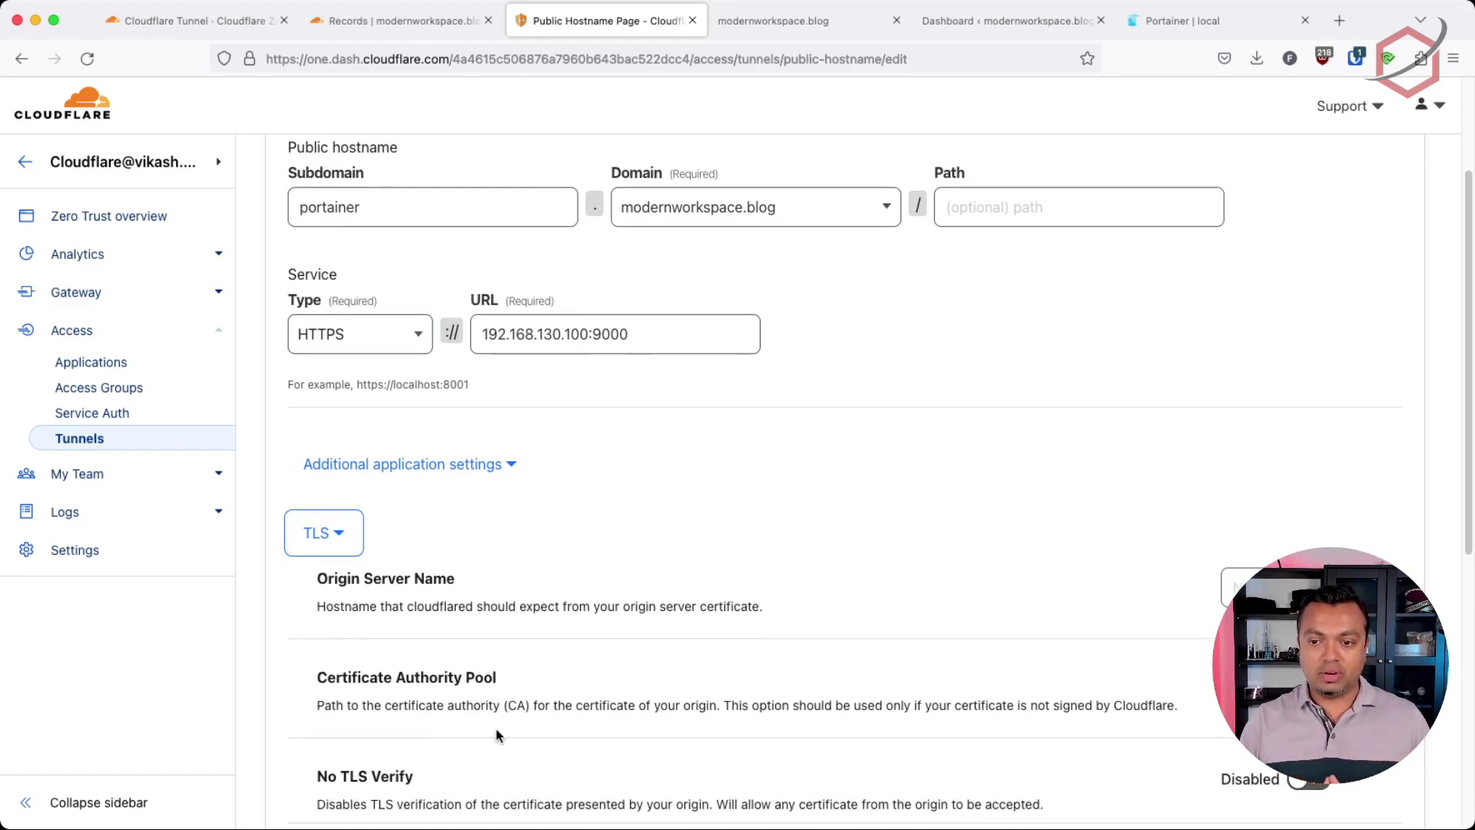
pyautogui.scroll(-2, 496, 730)
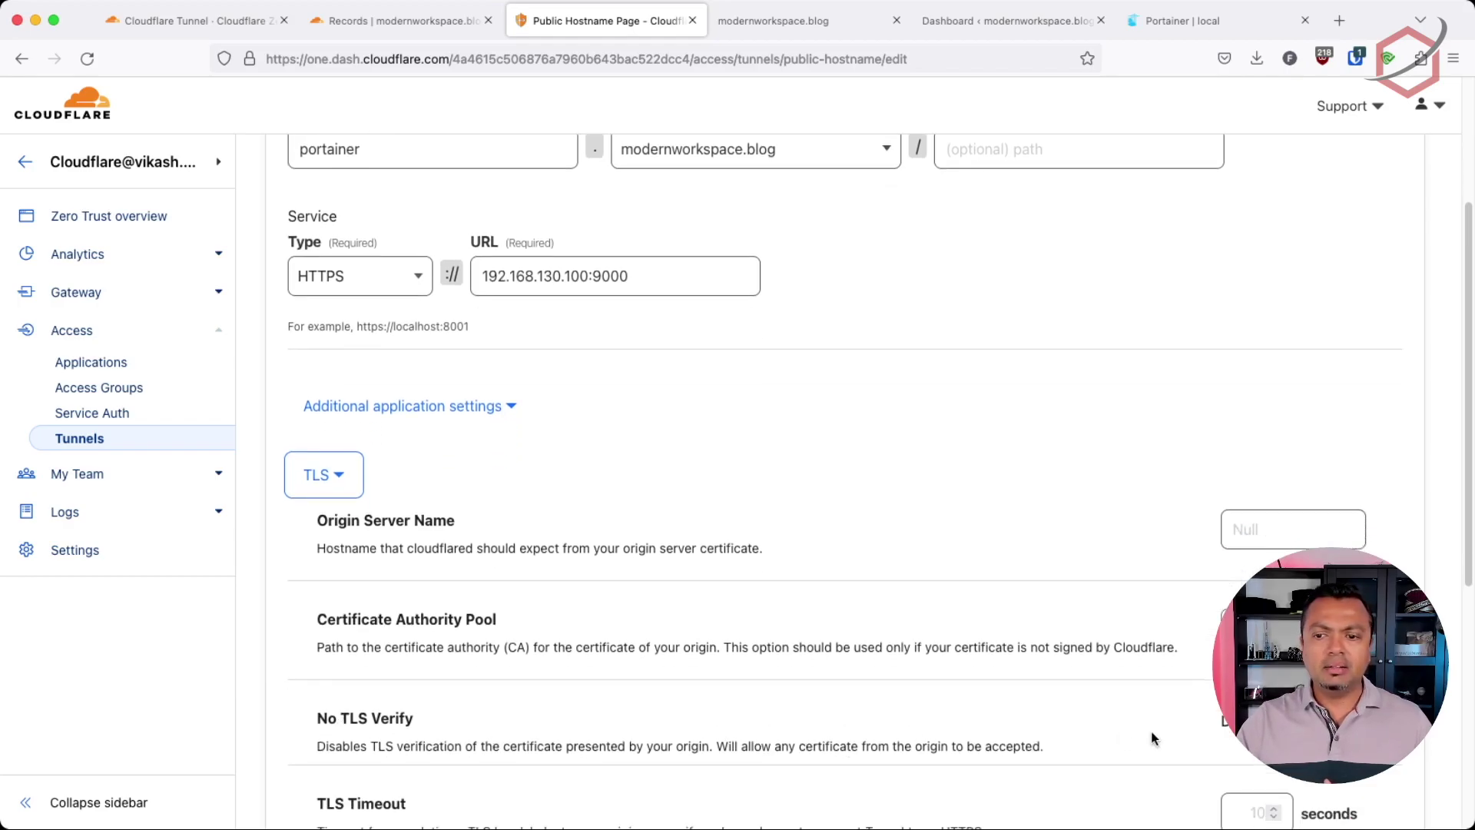
pyautogui.click(549, 729)
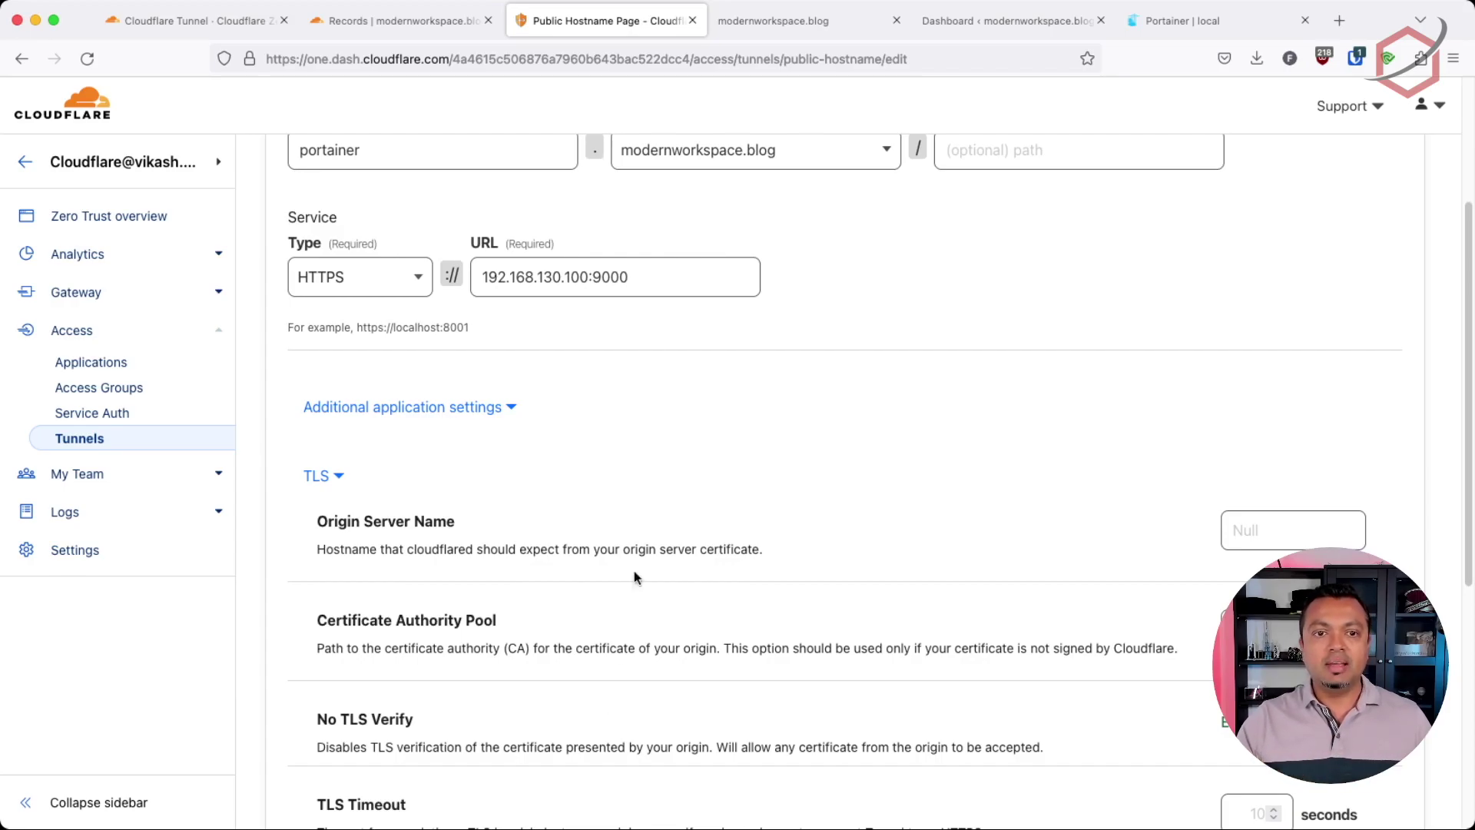
pyautogui.moveTo(648, 280); pyautogui.dragTo(473, 278)
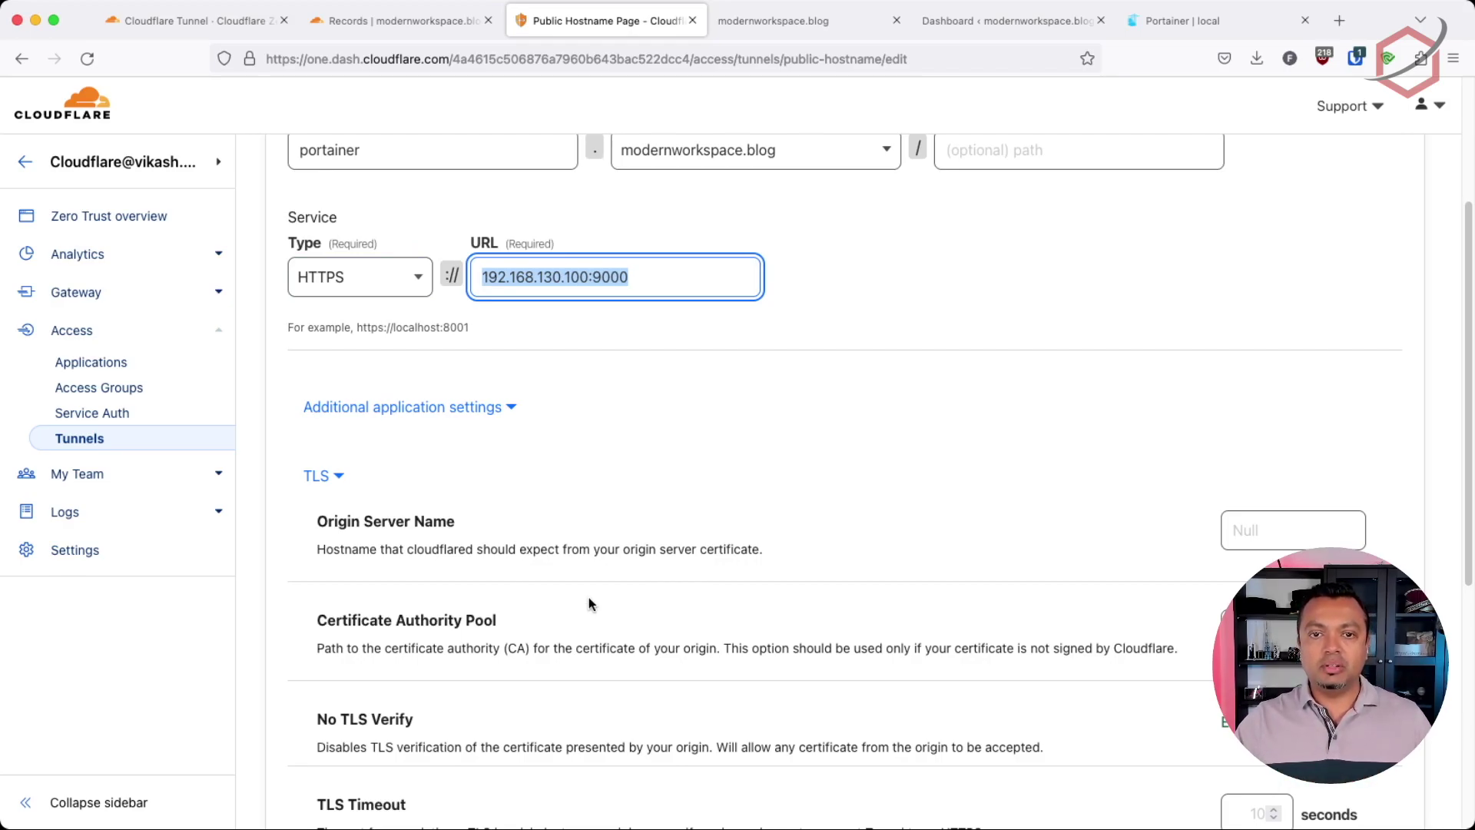
pyautogui.scroll(5, 588, 603)
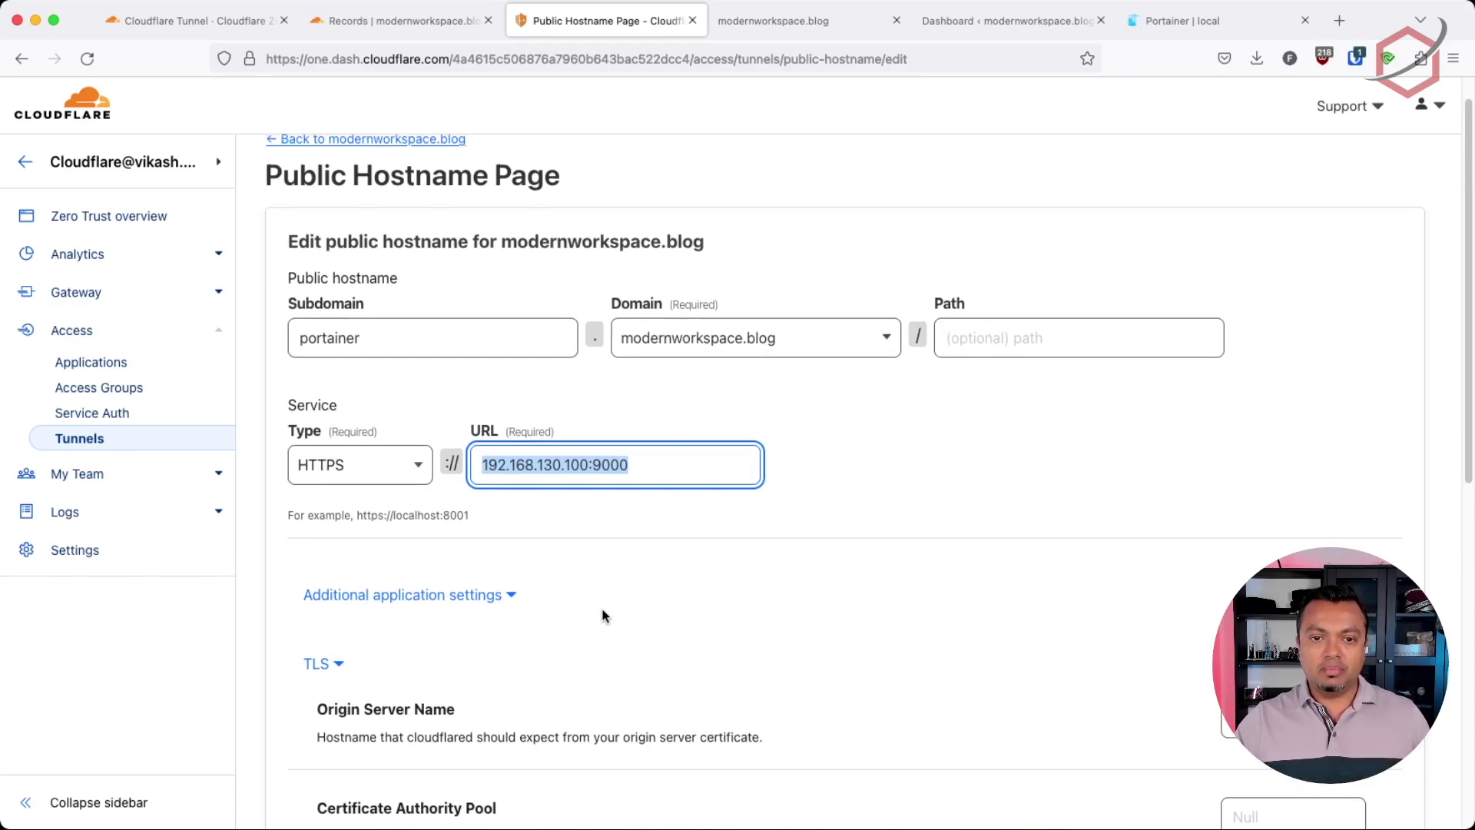